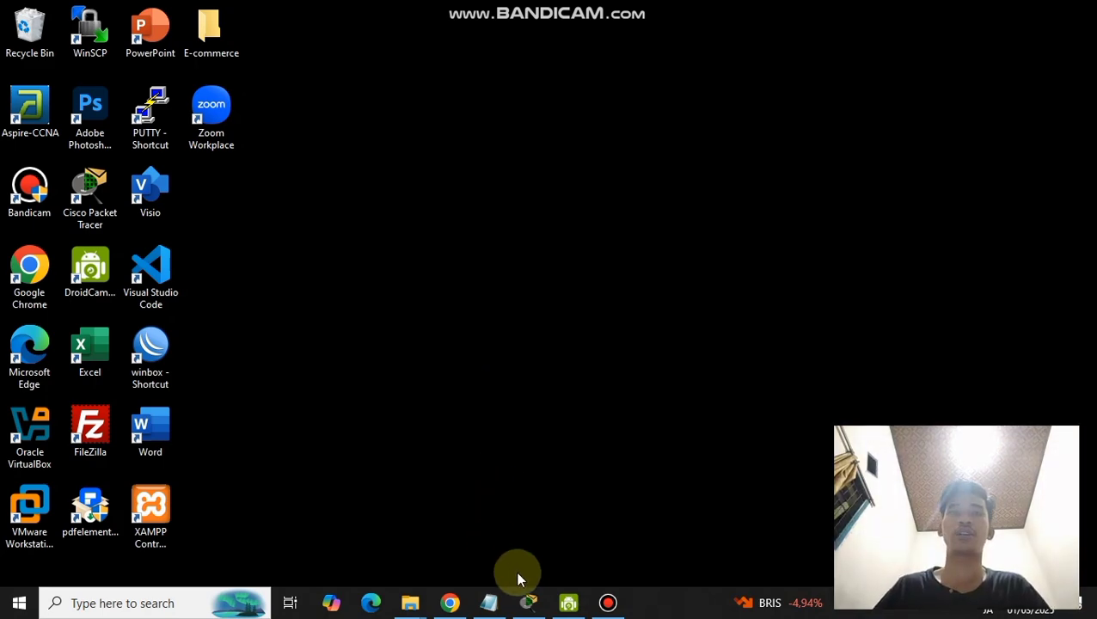
- Switch to Cisco Packet Tracer and examine the subnetting task description and the RUANG-TRAINING subnet note in the LAB VLSM topology
{"action": "left_click", "coordinate": [527, 602]}
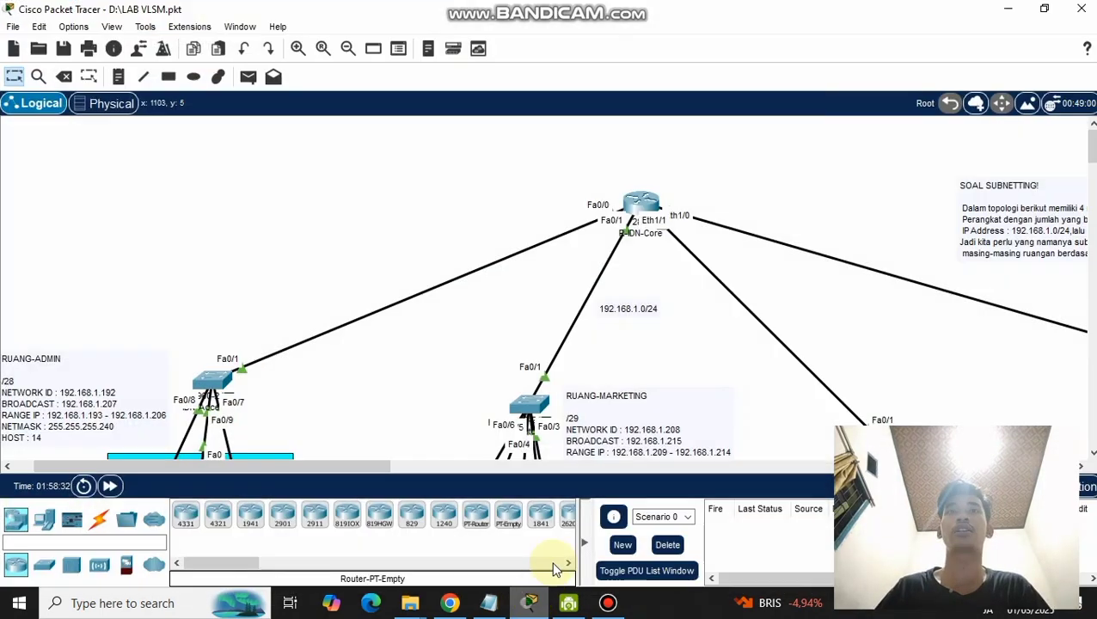
{"action": "scroll", "coordinate": [729, 215], "scroll_direction": "right", "scroll_amount": 8}
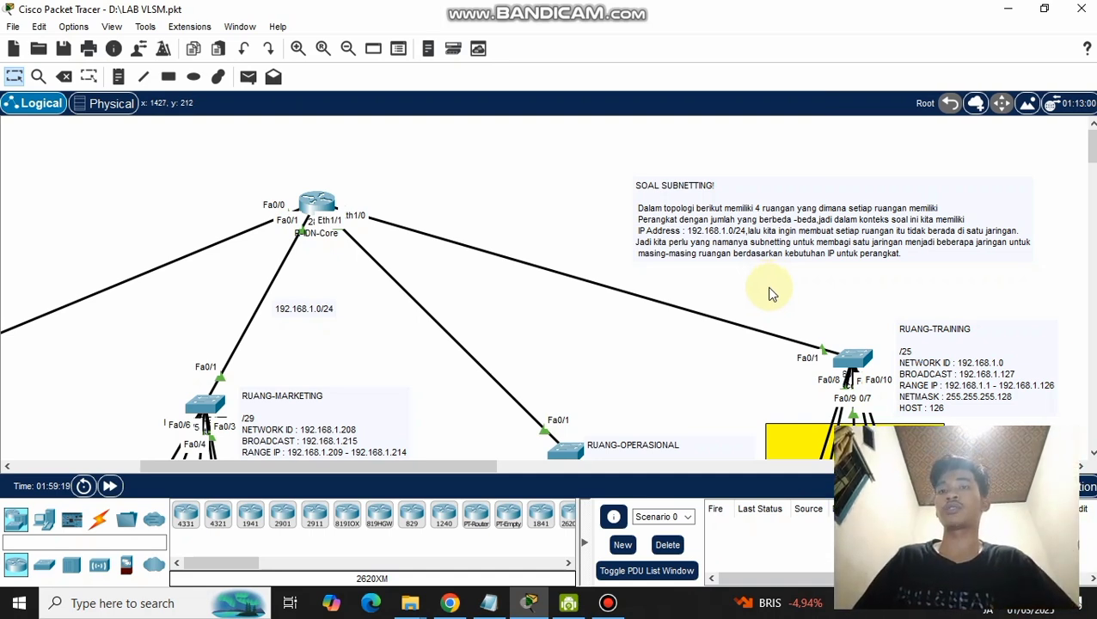
{"action": "scroll", "coordinate": [770, 293], "scroll_direction": "down", "scroll_amount": 5}
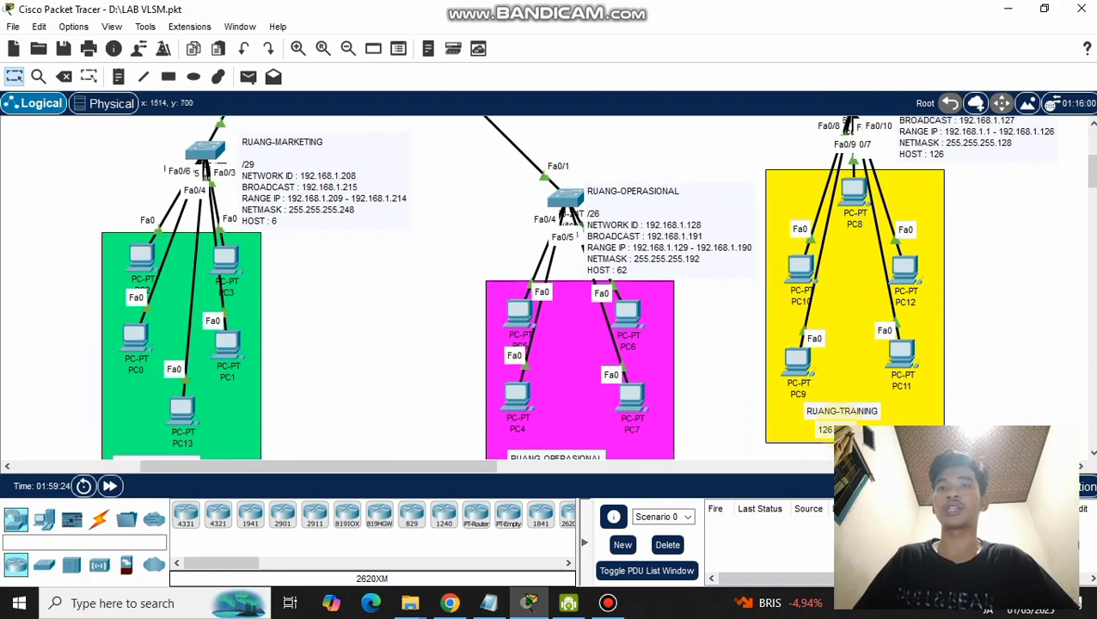
{"action": "scroll", "coordinate": [847, 424], "scroll_direction": "right", "scroll_amount": 3}
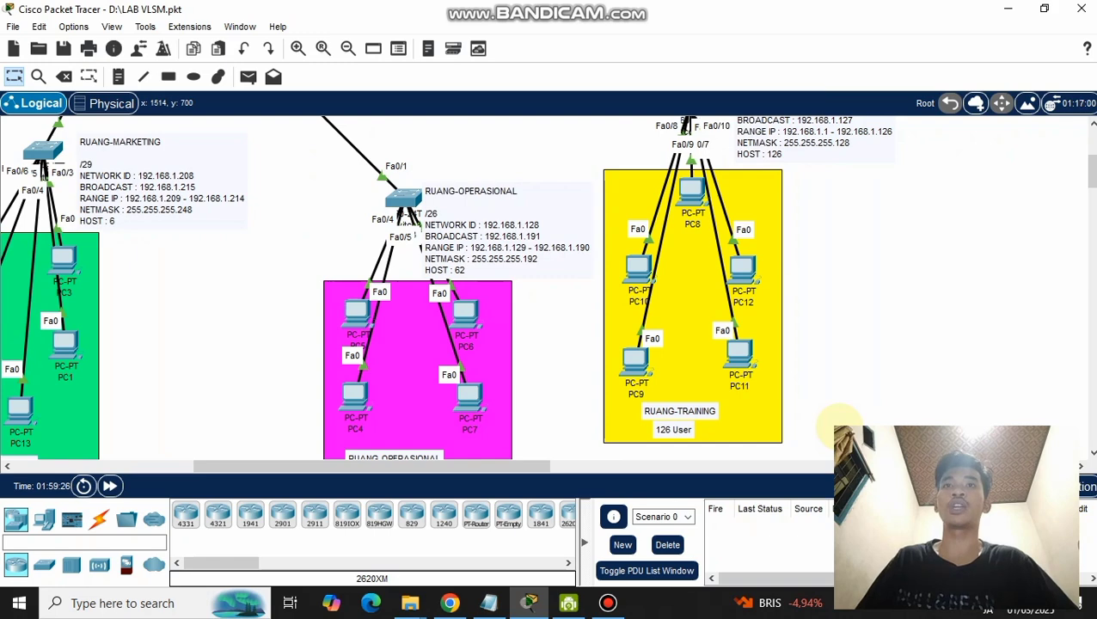
{"action": "scroll", "coordinate": [846, 424], "scroll_direction": "up", "scroll_amount": 1}
{"action": "scroll", "coordinate": [856, 412], "scroll_direction": "up", "scroll_amount": 2}
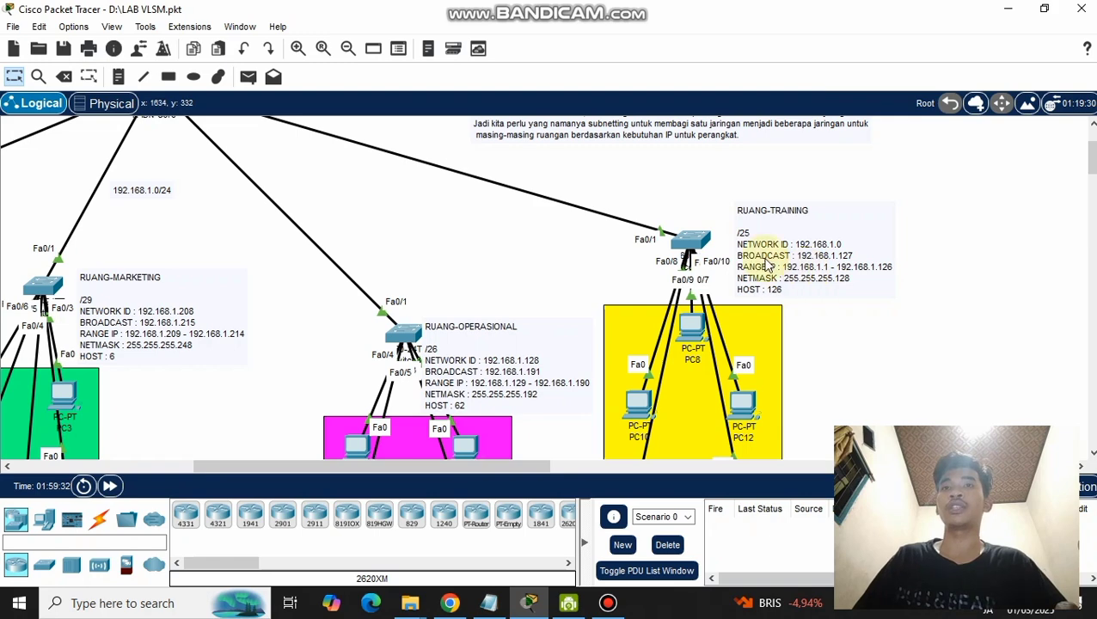
{"action": "double_click", "coordinate": [747, 234]}
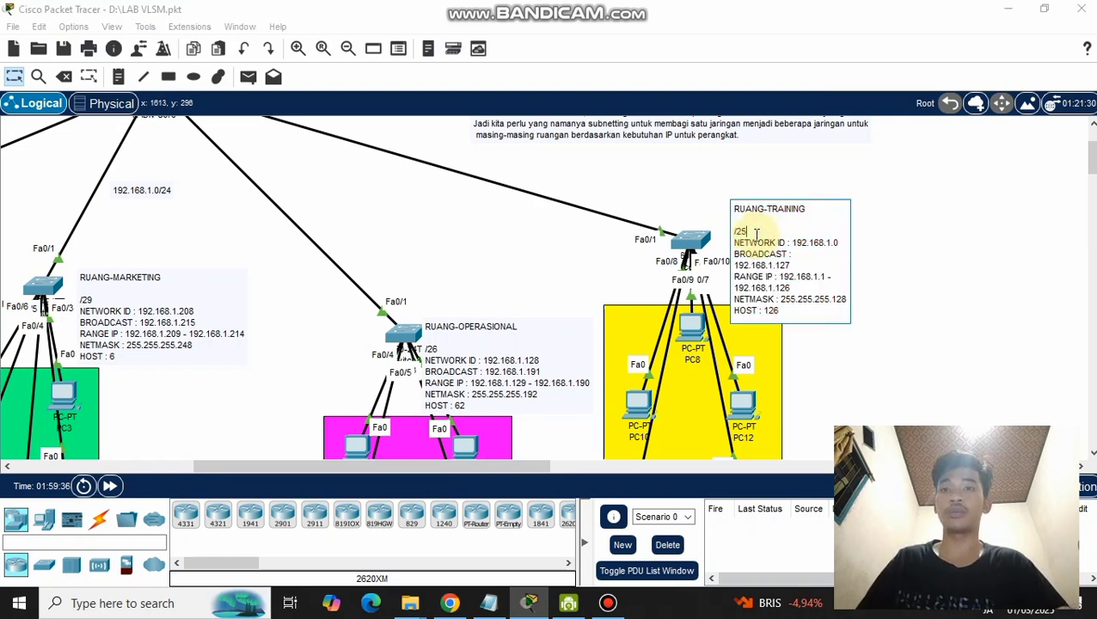
{"action": "left_click", "coordinate": [880, 256]}
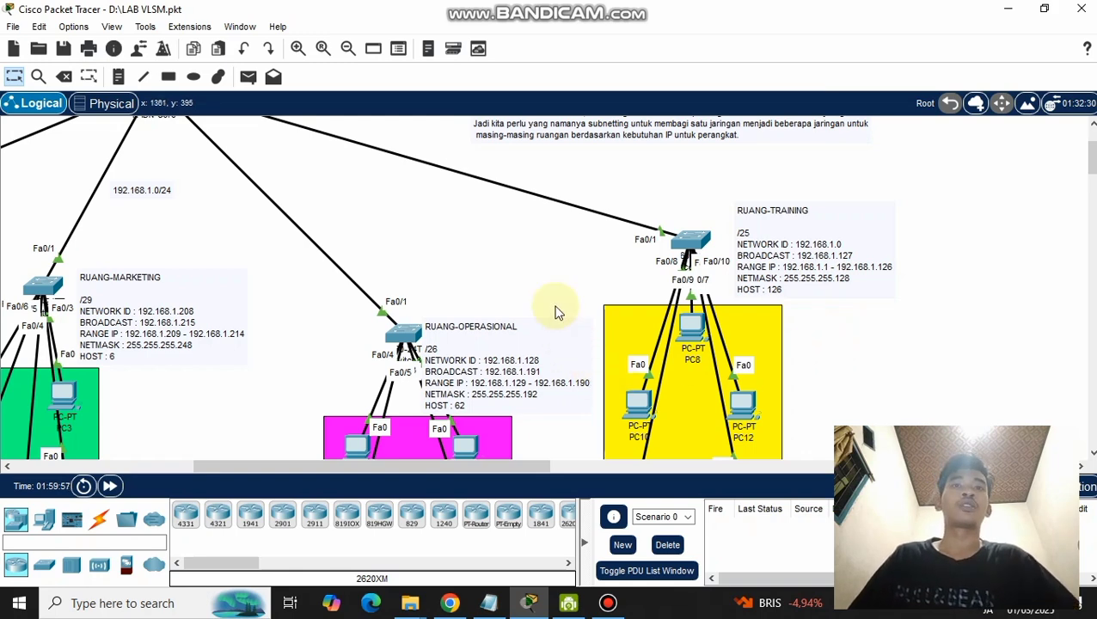
- Compare the RUANG-TRAINING and RUANG-OPERASIONAL subnet notes with the user counts of their rooms
{"action": "scroll", "coordinate": [594, 262], "scroll_direction": "down", "scroll_amount": 2}
{"action": "scroll", "coordinate": [598, 265], "scroll_direction": "down", "scroll_amount": 1}
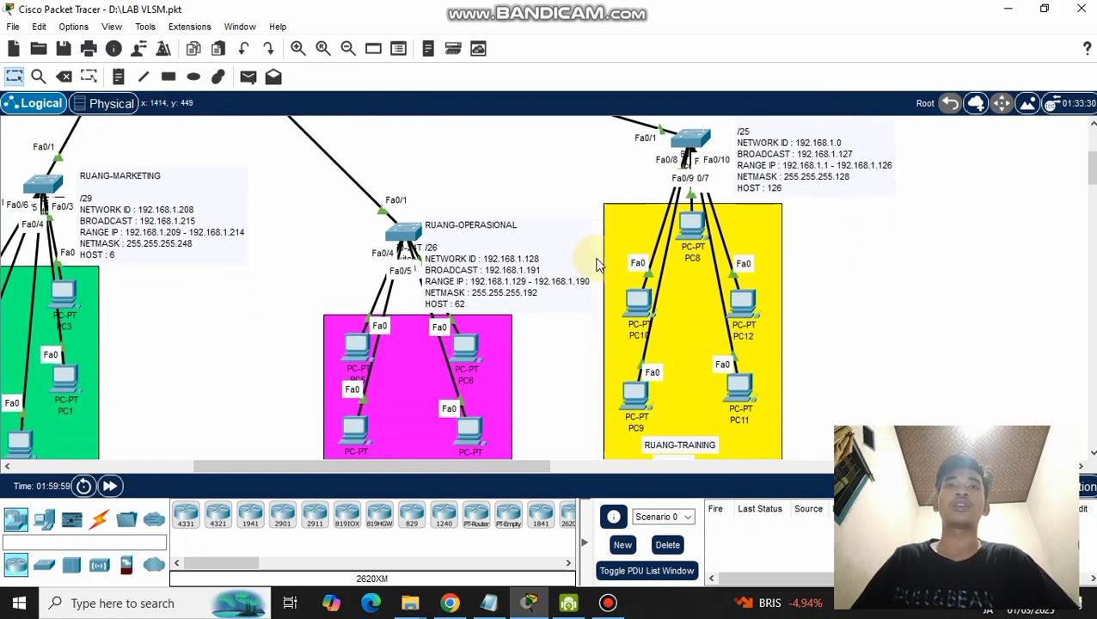
{"action": "scroll", "coordinate": [599, 265], "scroll_direction": "down", "scroll_amount": 3}
{"action": "scroll", "coordinate": [599, 264], "scroll_direction": "up", "scroll_amount": 4}
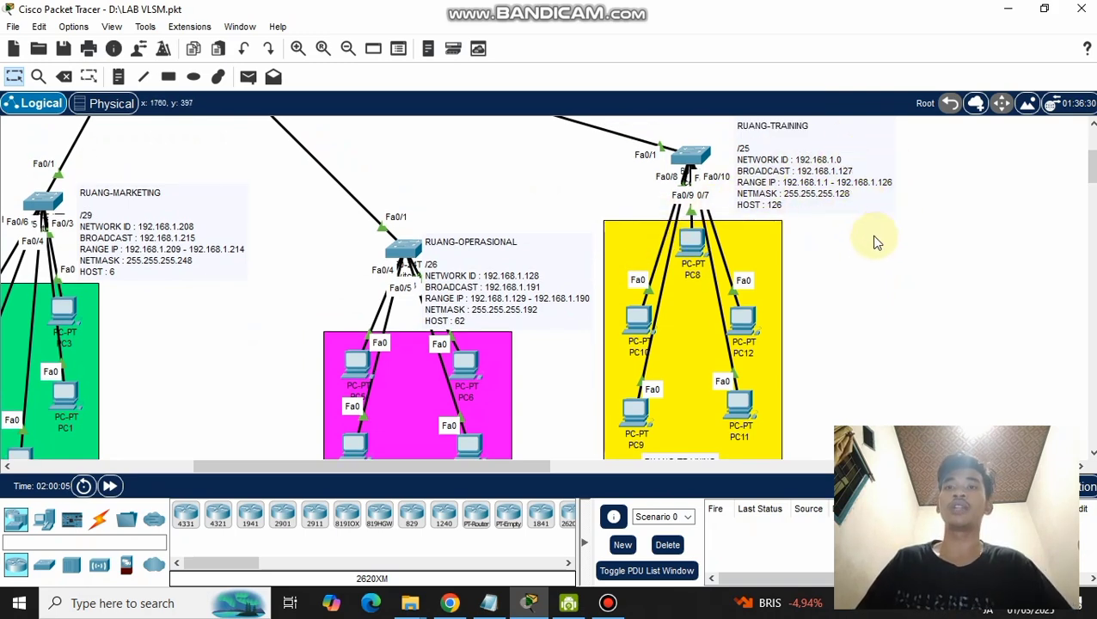
{"action": "scroll", "coordinate": [563, 356], "scroll_direction": "up", "scroll_amount": 1}
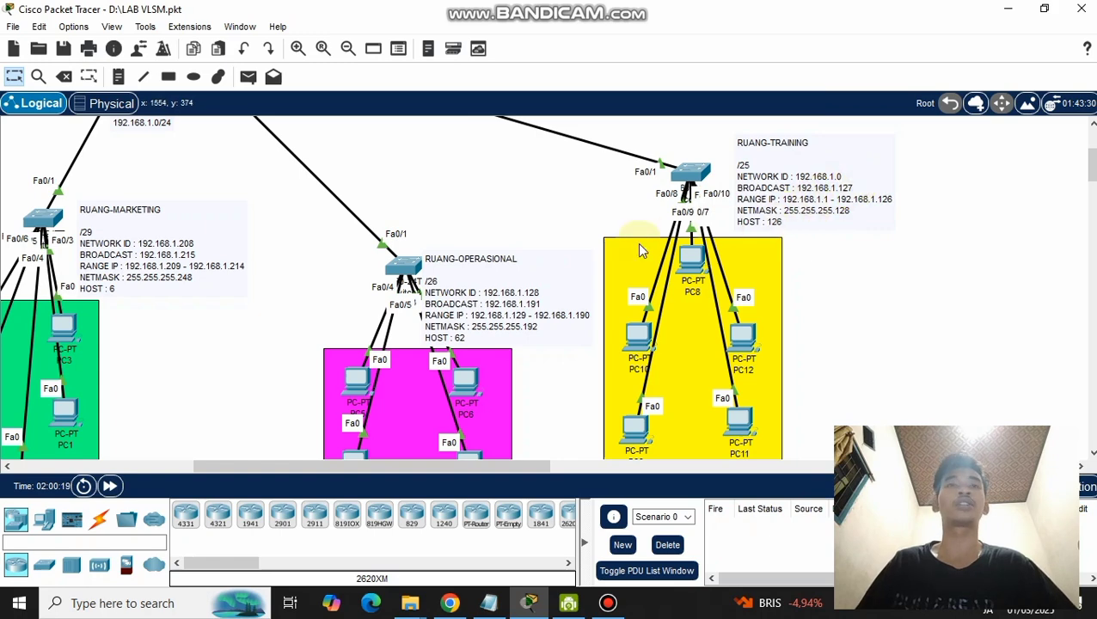
{"action": "scroll", "coordinate": [494, 286], "scroll_direction": "down", "scroll_amount": 1}
{"action": "scroll", "coordinate": [493, 286], "scroll_direction": "down", "scroll_amount": 5}
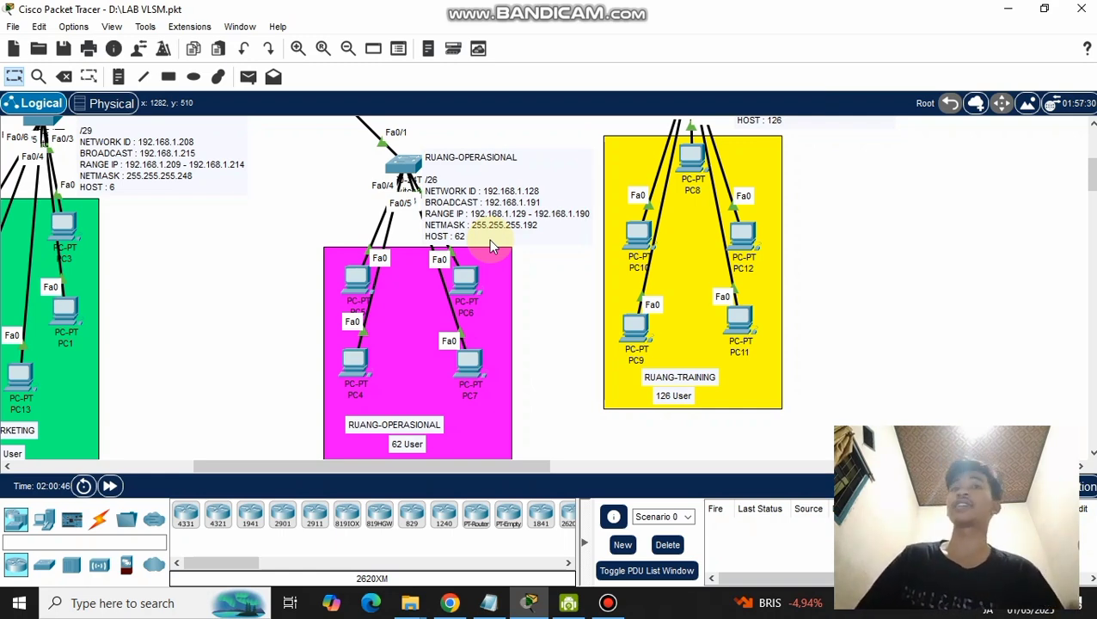
{"action": "scroll", "coordinate": [490, 241], "scroll_direction": "up", "scroll_amount": 2}
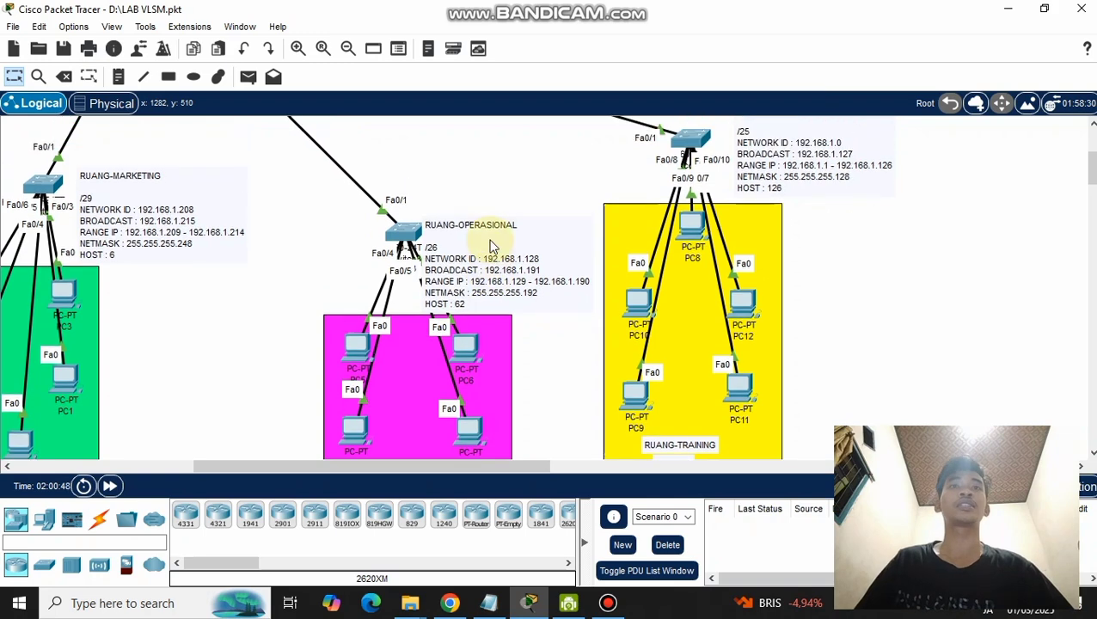
{"action": "scroll", "coordinate": [491, 247], "scroll_direction": "left", "scroll_amount": 5}
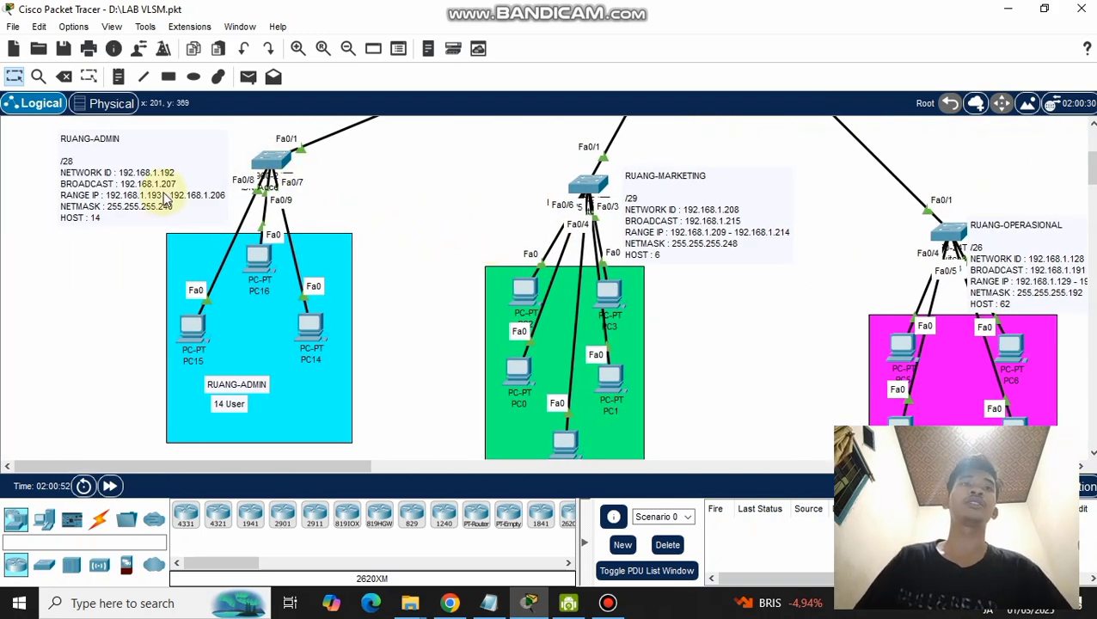
{"action": "scroll", "coordinate": [167, 170], "scroll_direction": "right", "scroll_amount": 4}
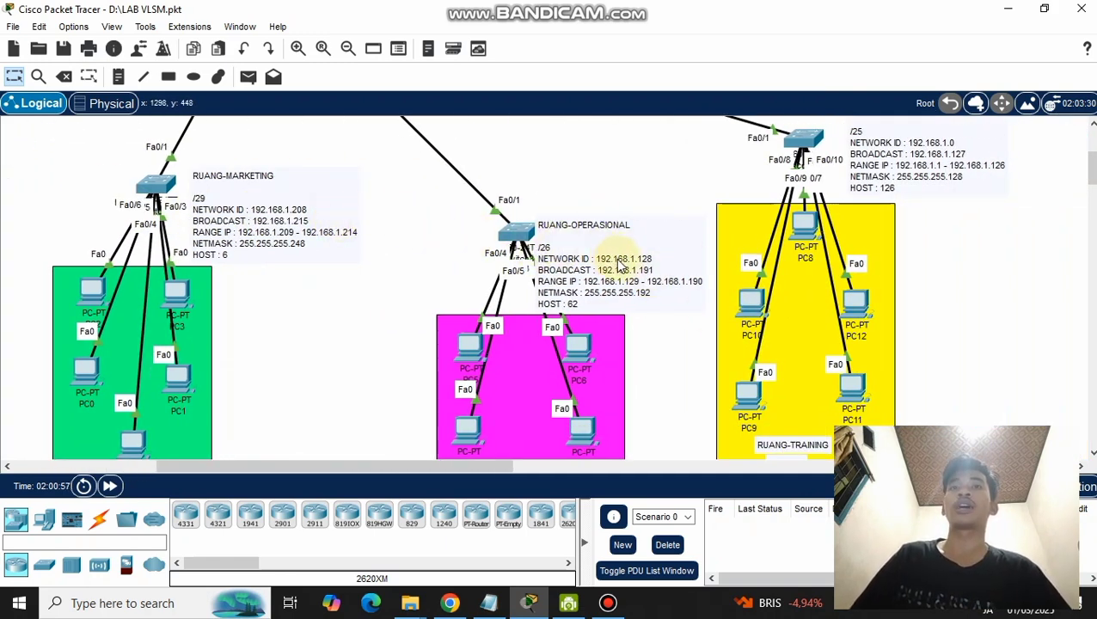
{"action": "left_click", "coordinate": [666, 268]}
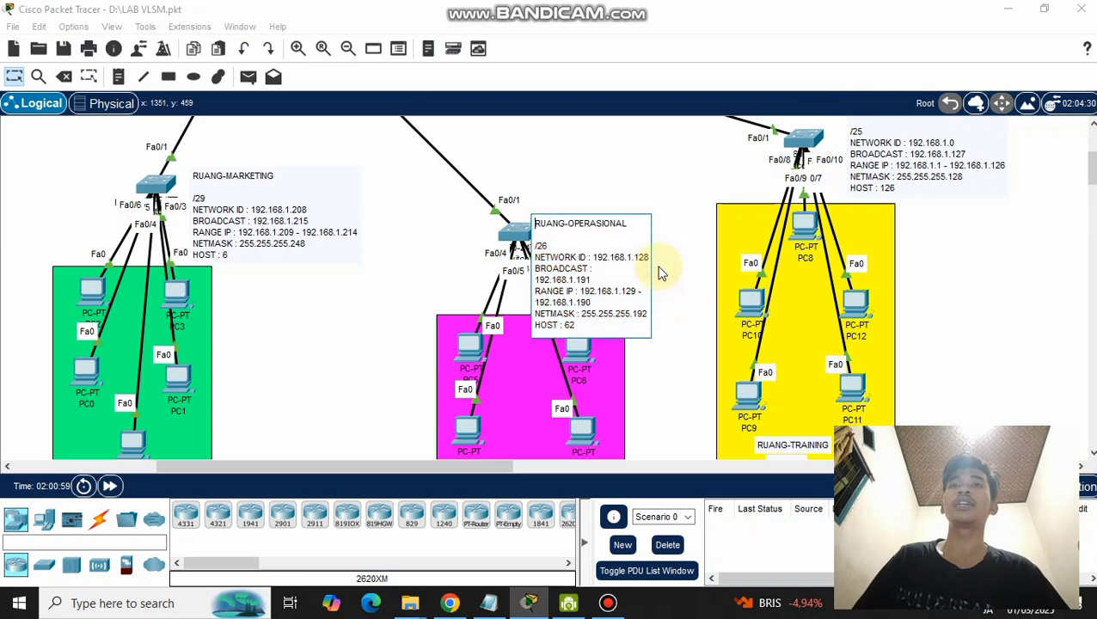
{"action": "left_click", "coordinate": [591, 186]}
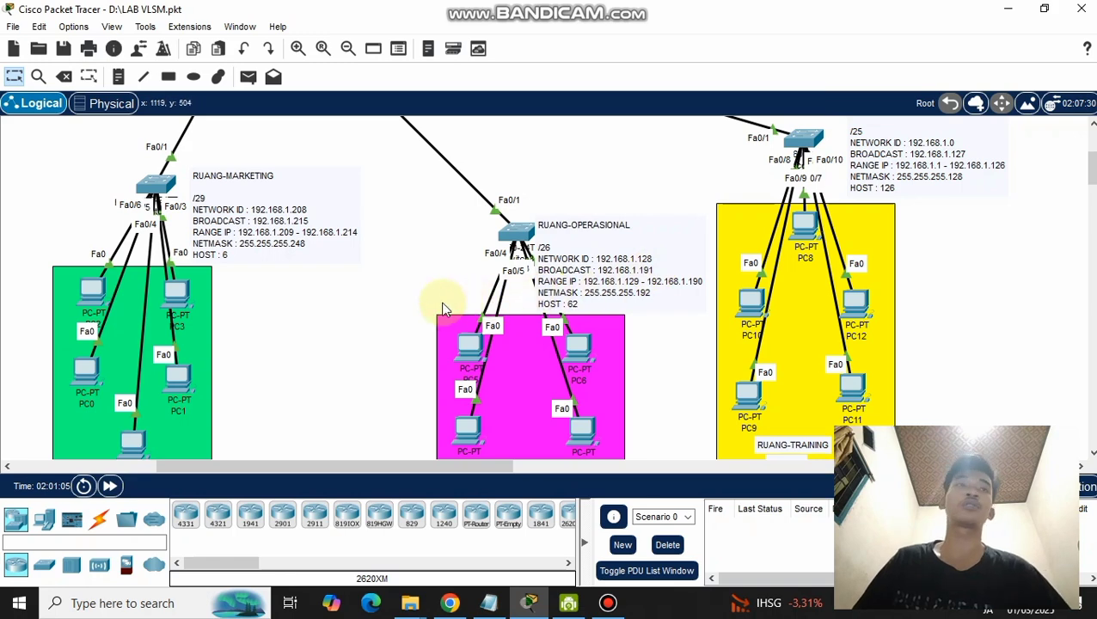
- Examine the RUANG-ADMIN and RUANG-MARKETING subnet notes against the number of users in each room
{"action": "scroll", "coordinate": [348, 293], "scroll_direction": "left", "scroll_amount": 5}
{"action": "scroll", "coordinate": [348, 293], "scroll_direction": "left", "scroll_amount": 2}
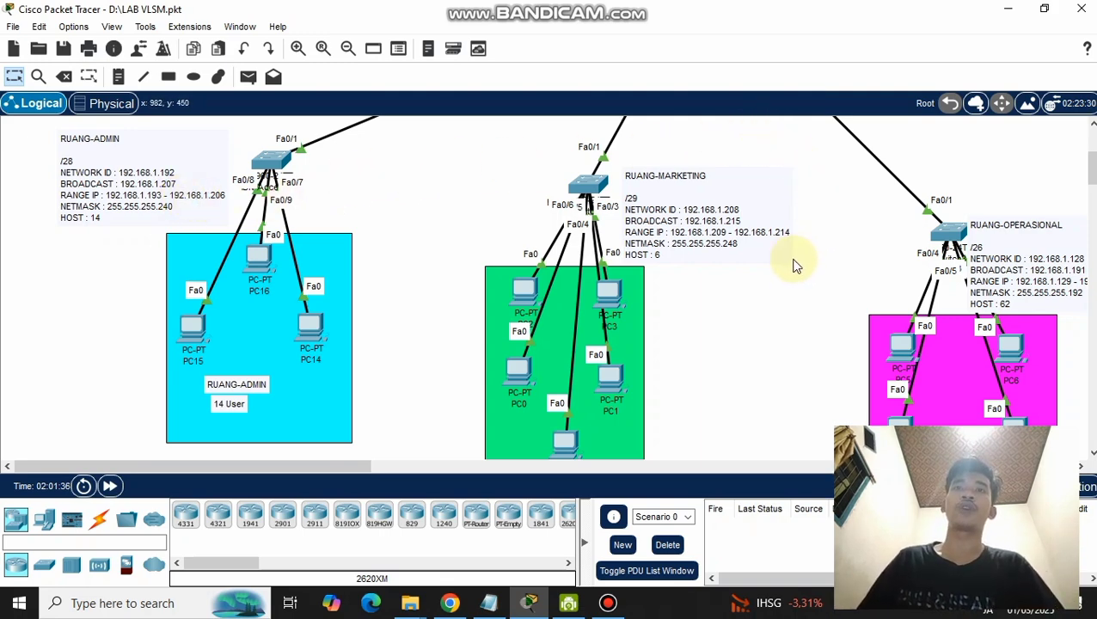
{"action": "scroll", "coordinate": [782, 275], "scroll_direction": "down", "scroll_amount": 3}
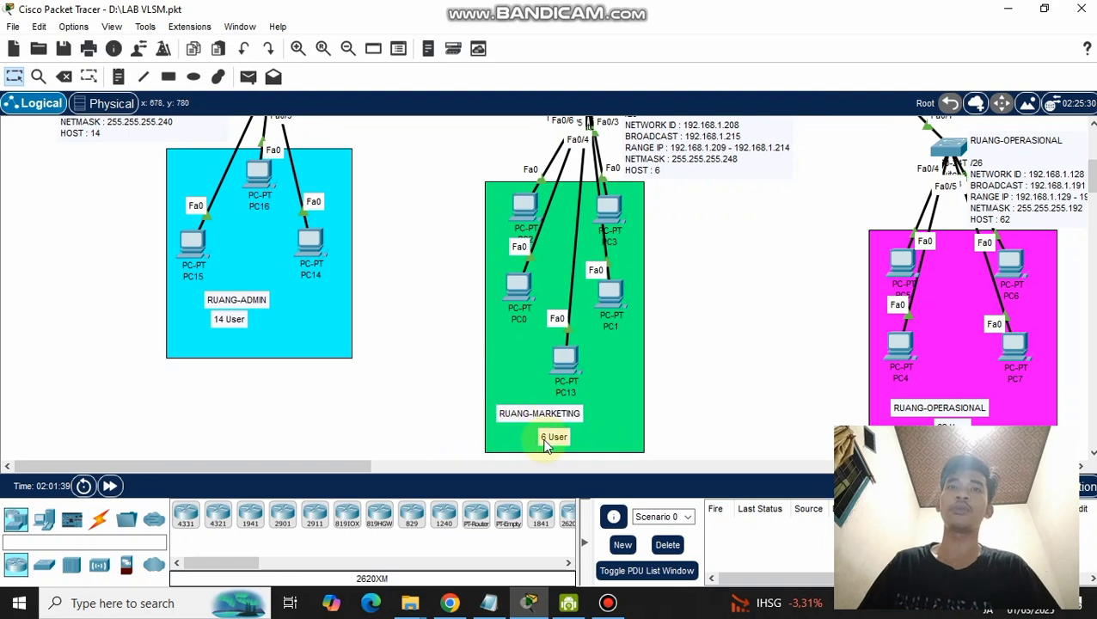
{"action": "scroll", "coordinate": [686, 311], "scroll_direction": "up", "scroll_amount": 3}
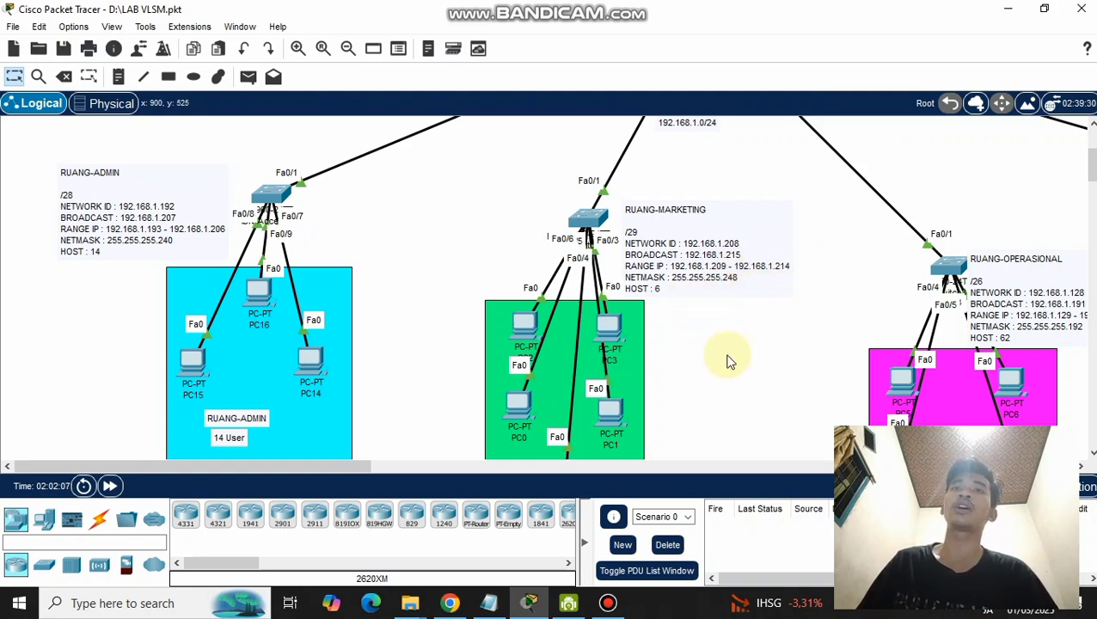
{"action": "scroll", "coordinate": [726, 359], "scroll_direction": "down", "scroll_amount": 3}
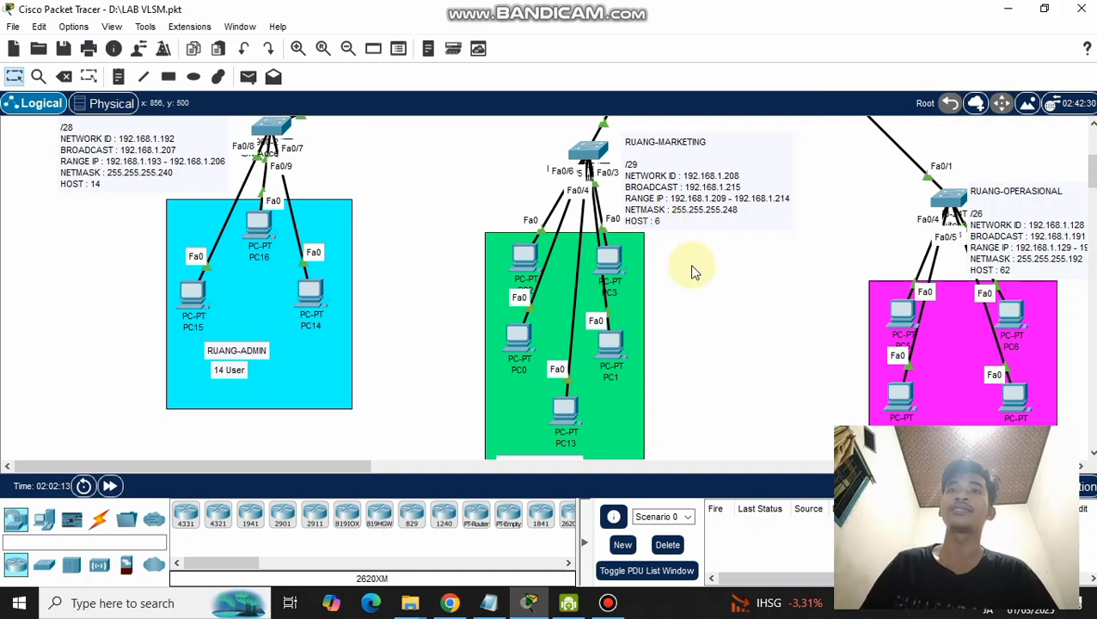
{"action": "scroll", "coordinate": [688, 296], "scroll_direction": "down", "scroll_amount": 2}
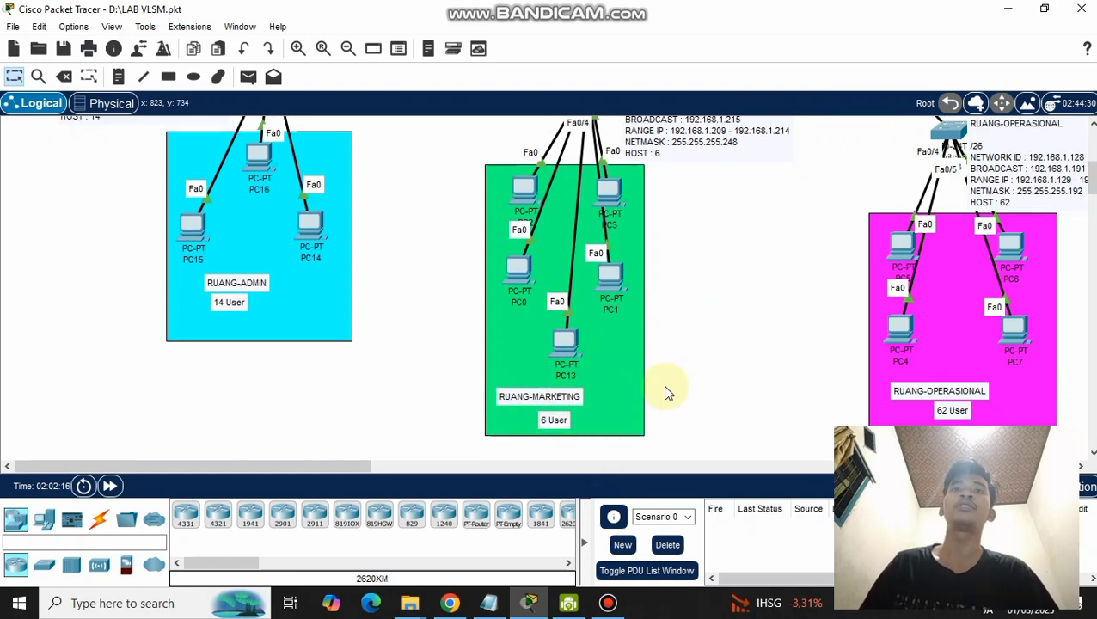
{"action": "scroll", "coordinate": [731, 341], "scroll_direction": "up", "scroll_amount": 2}
{"action": "scroll", "coordinate": [735, 331], "scroll_direction": "up", "scroll_amount": 5}
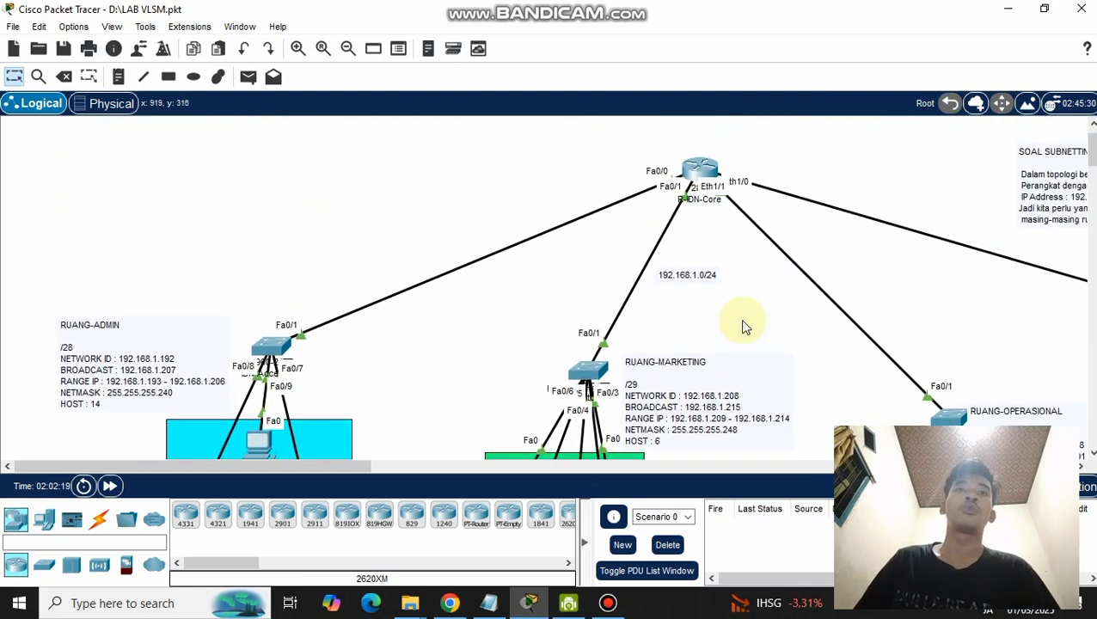
{"action": "scroll", "coordinate": [739, 318], "scroll_direction": "down", "scroll_amount": 2}
{"action": "scroll", "coordinate": [743, 326], "scroll_direction": "up", "scroll_amount": 2}
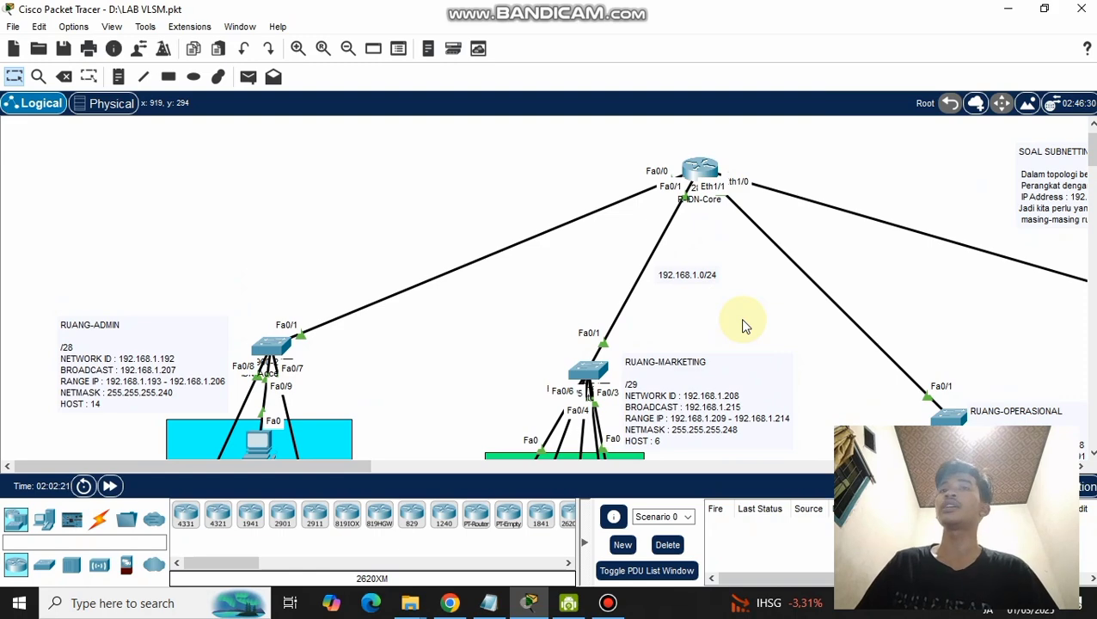
{"action": "scroll", "coordinate": [743, 326], "scroll_direction": "right", "scroll_amount": 4}
{"action": "scroll", "coordinate": [743, 326], "scroll_direction": "left", "scroll_amount": 2}
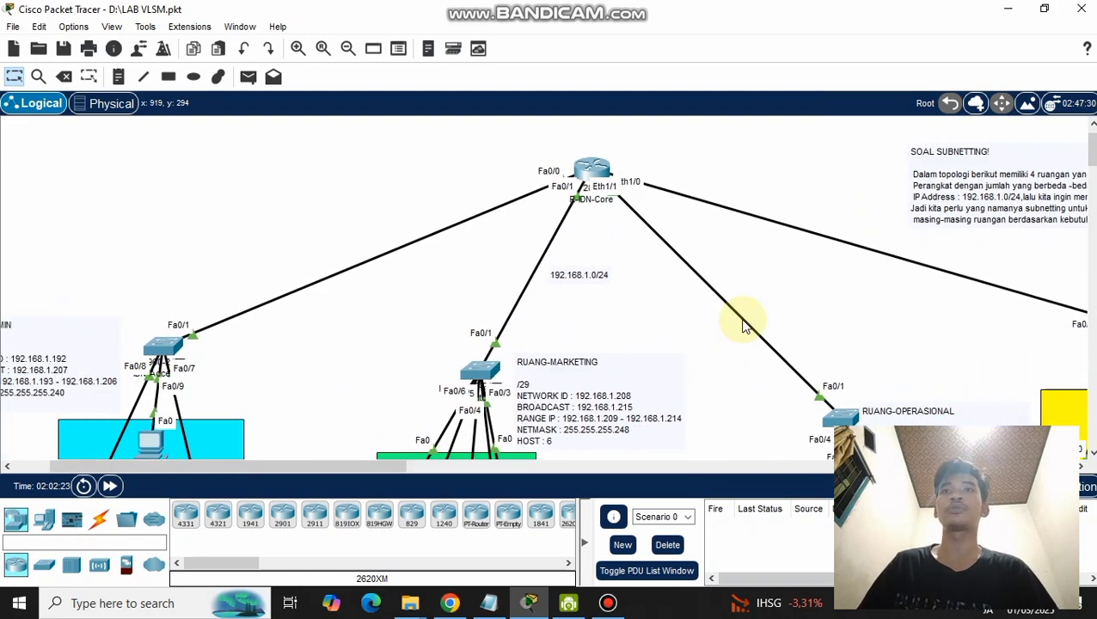
{"action": "scroll", "coordinate": [744, 325], "scroll_direction": "left", "scroll_amount": 2}
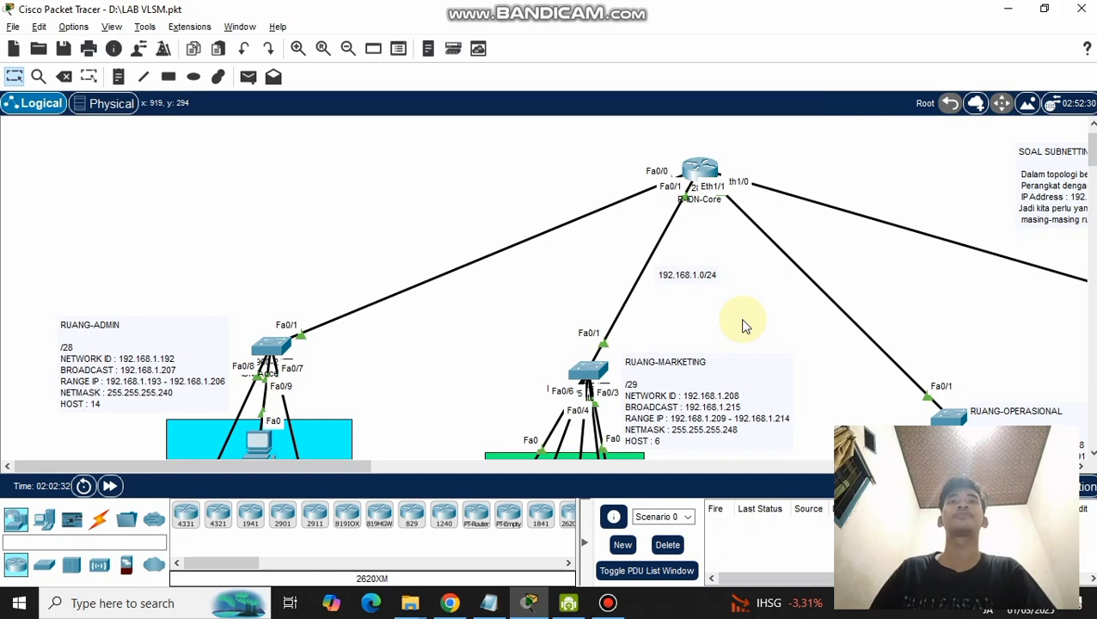
{"action": "key", "text": "alt+Tab"}
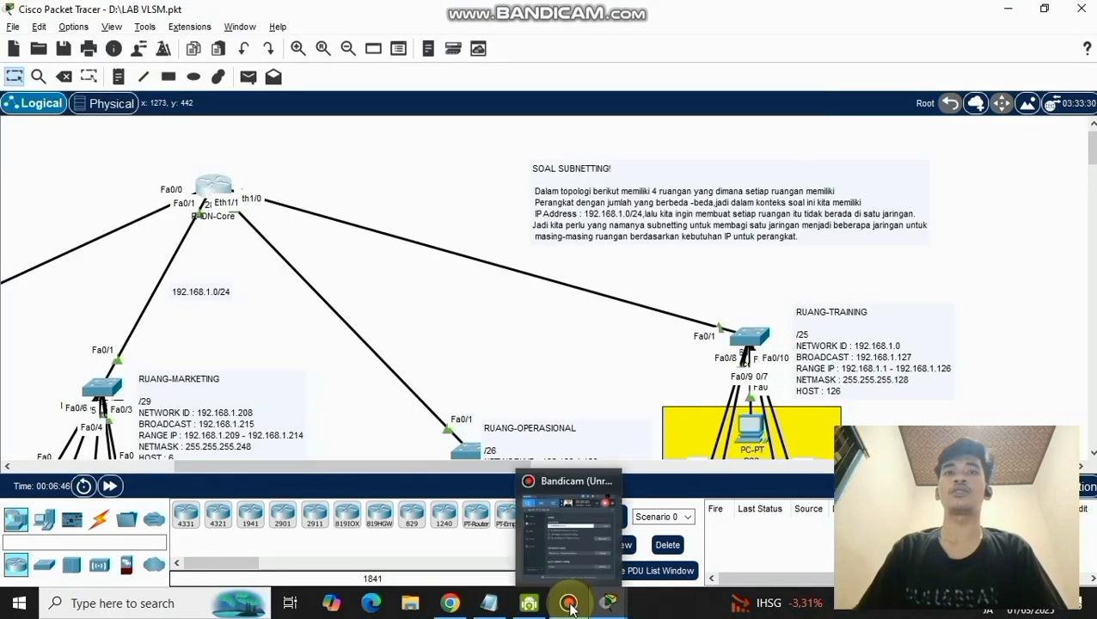
{"action": "left_click", "coordinate": [570, 604]}
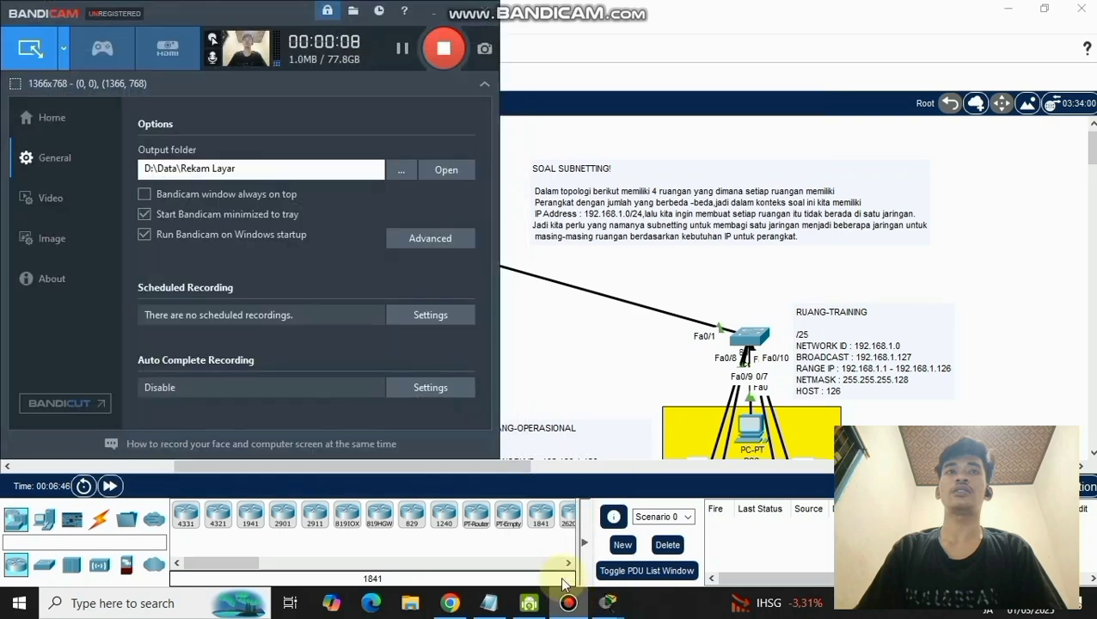
{"action": "left_click", "coordinate": [453, 10]}
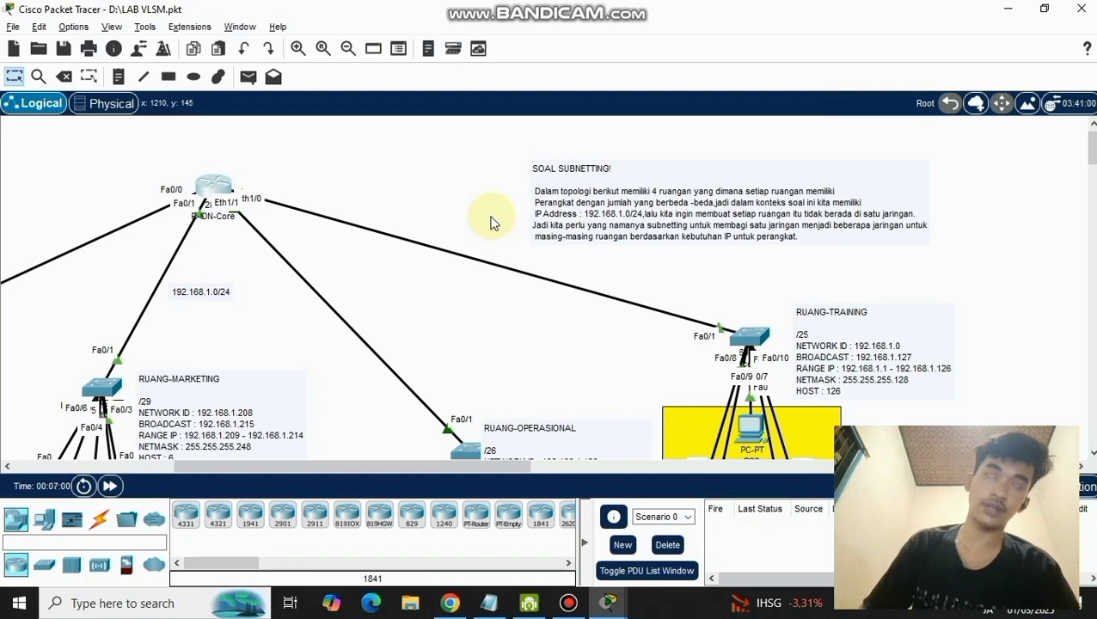
- Open the R-IDN-Core router's command line and enter interface configuration for eth 1/1, the link to the RUANG-TRAINING switch
{"action": "left_click", "coordinate": [217, 188]}
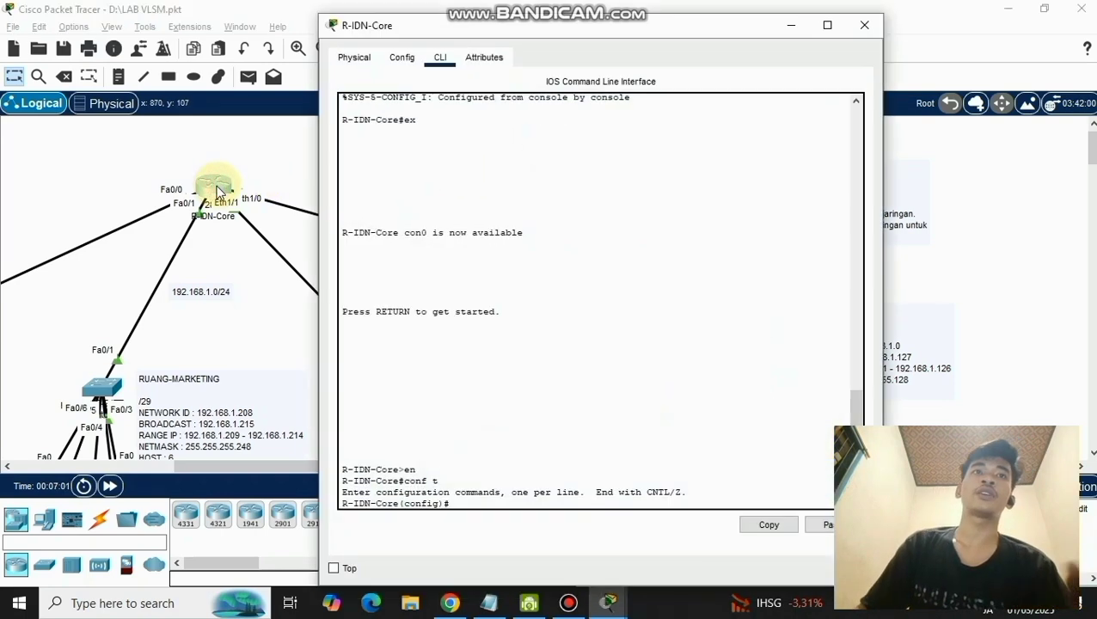
{"action": "left_click_drag", "start_coordinate": [589, 30], "coordinate": [651, 17]}
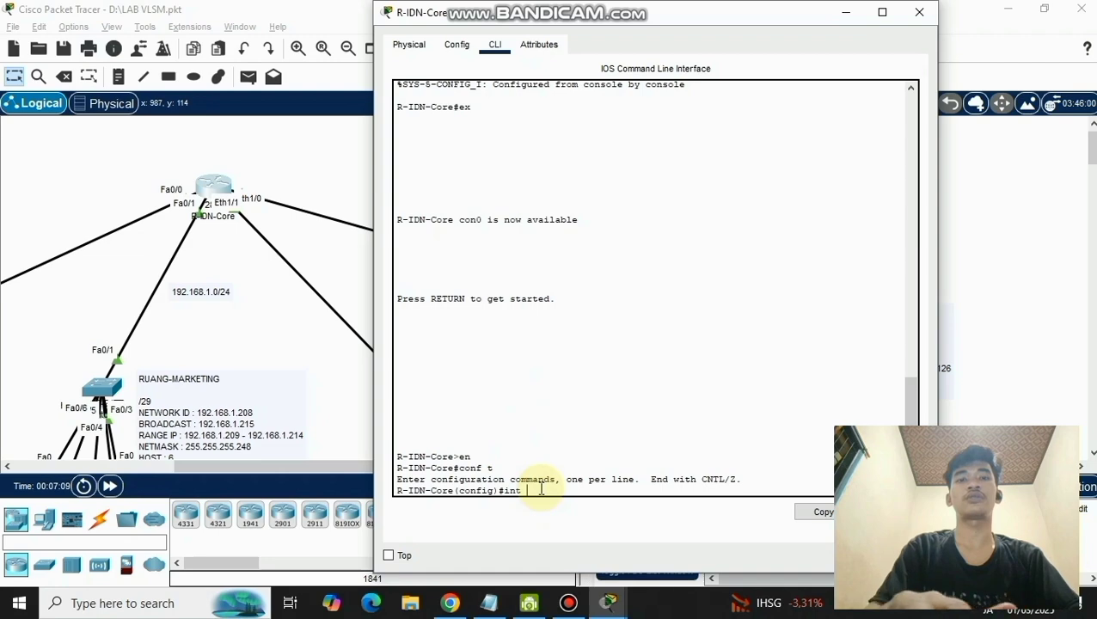
{"action": "type", "text": "1"}
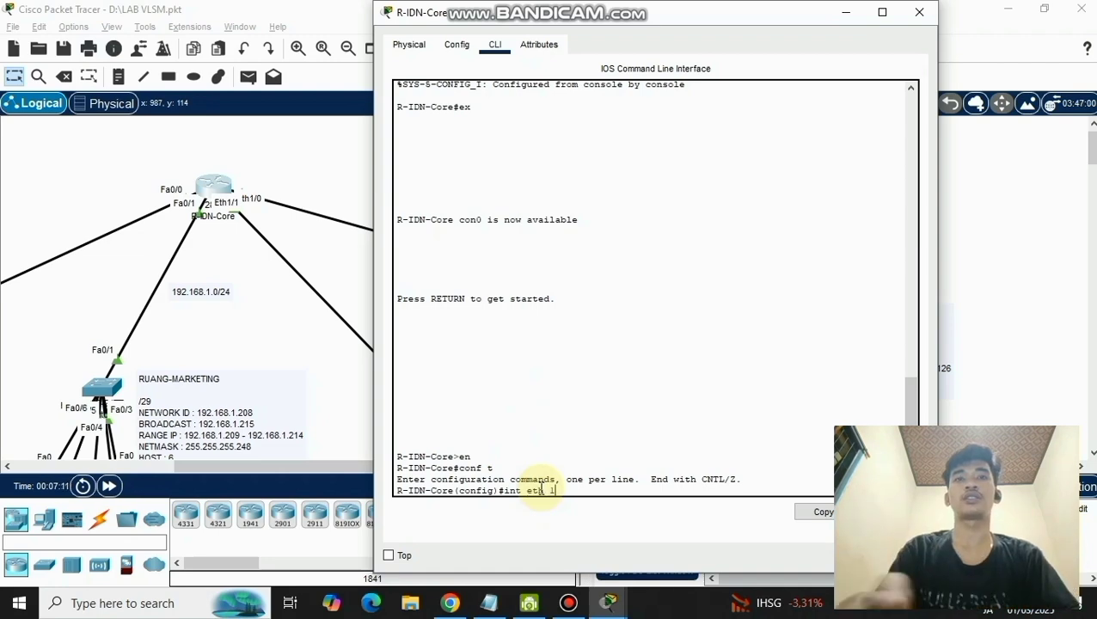
{"action": "type", "text": "/1"}
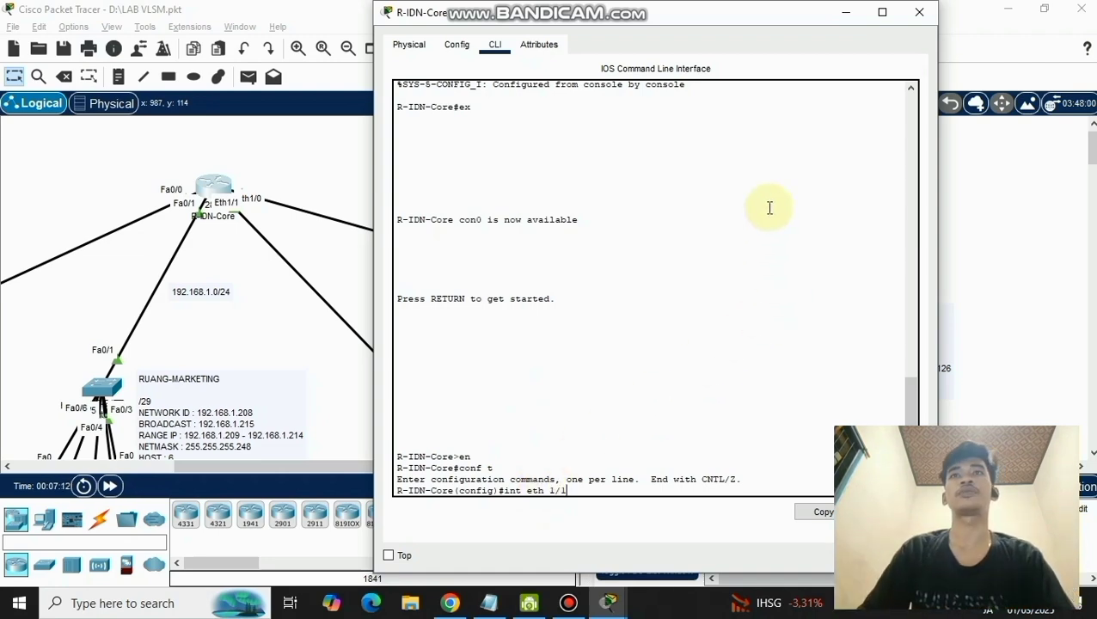
{"action": "left_click", "coordinate": [845, 12]}
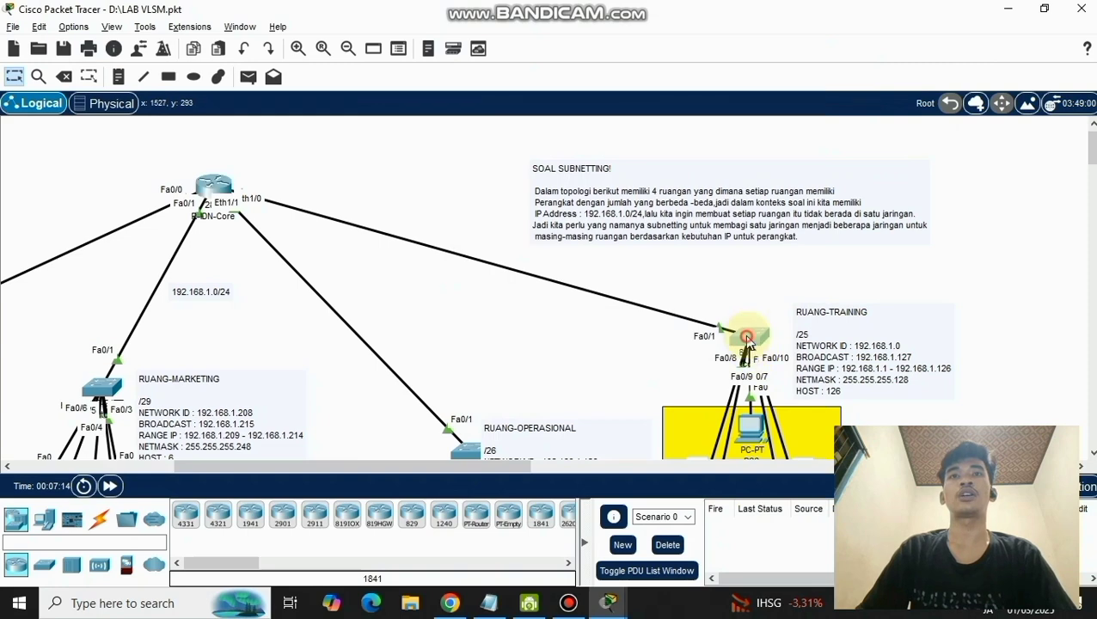
{"action": "mouse_move", "coordinate": [754, 356]}
{"action": "left_mouse_down"}
{"action": "mouse_move", "coordinate": [766, 269]}
{"action": "mouse_move", "coordinate": [487, 121]}
{"action": "mouse_move", "coordinate": [632, 200]}
{"action": "mouse_move", "coordinate": [715, 316]}
{"action": "mouse_move", "coordinate": [756, 346]}
{"action": "mouse_move", "coordinate": [746, 346]}
{"action": "left_mouse_up"}
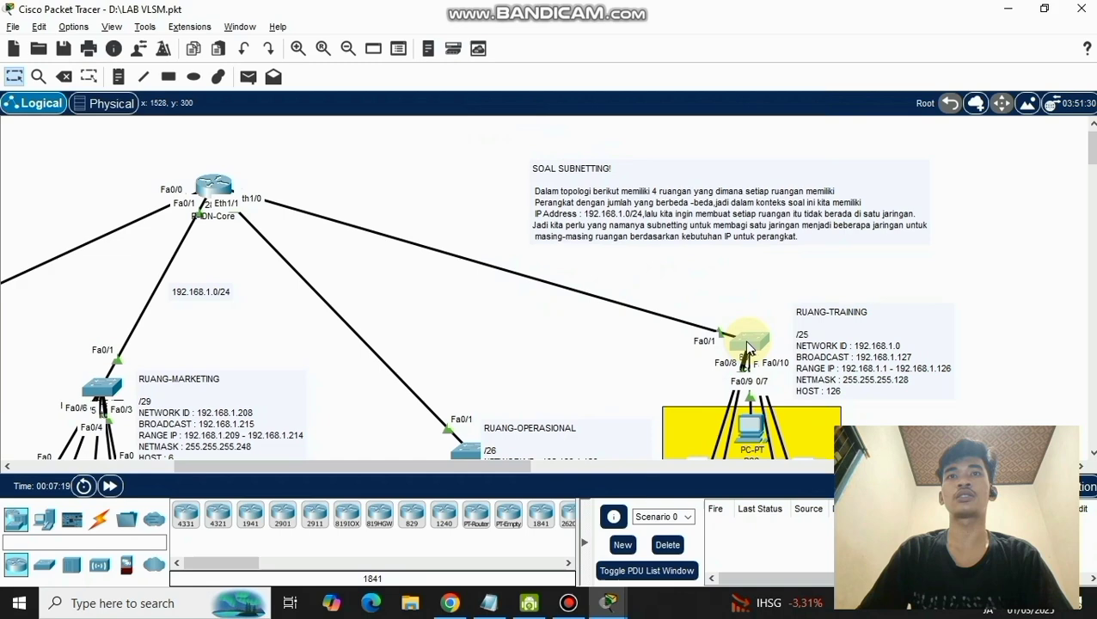
{"action": "double_click", "coordinate": [215, 187]}
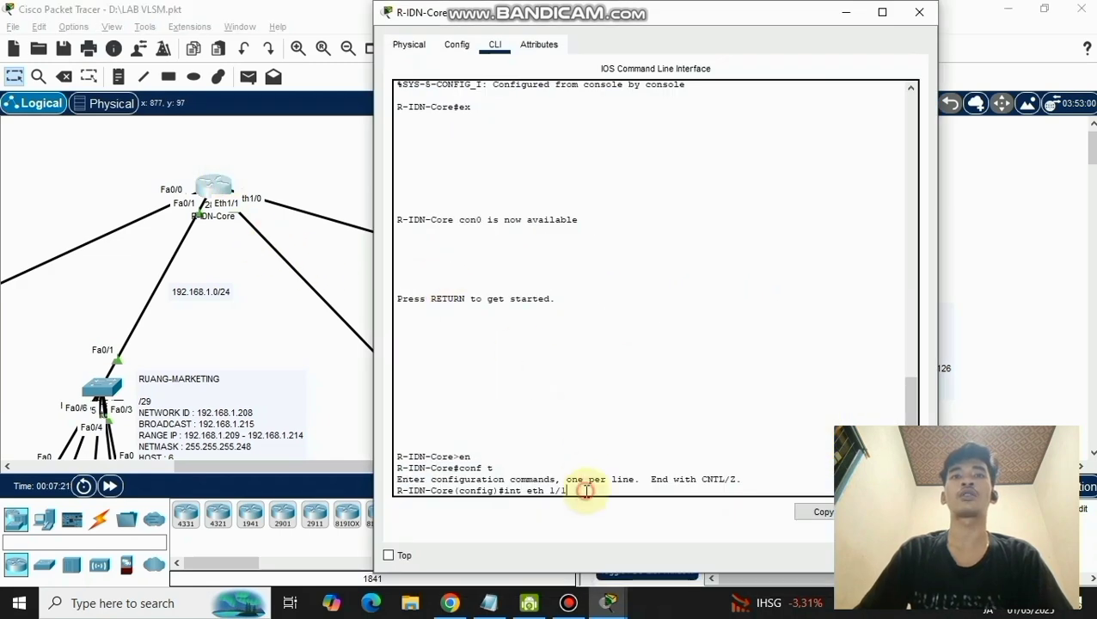
{"action": "key", "text": "Return"}
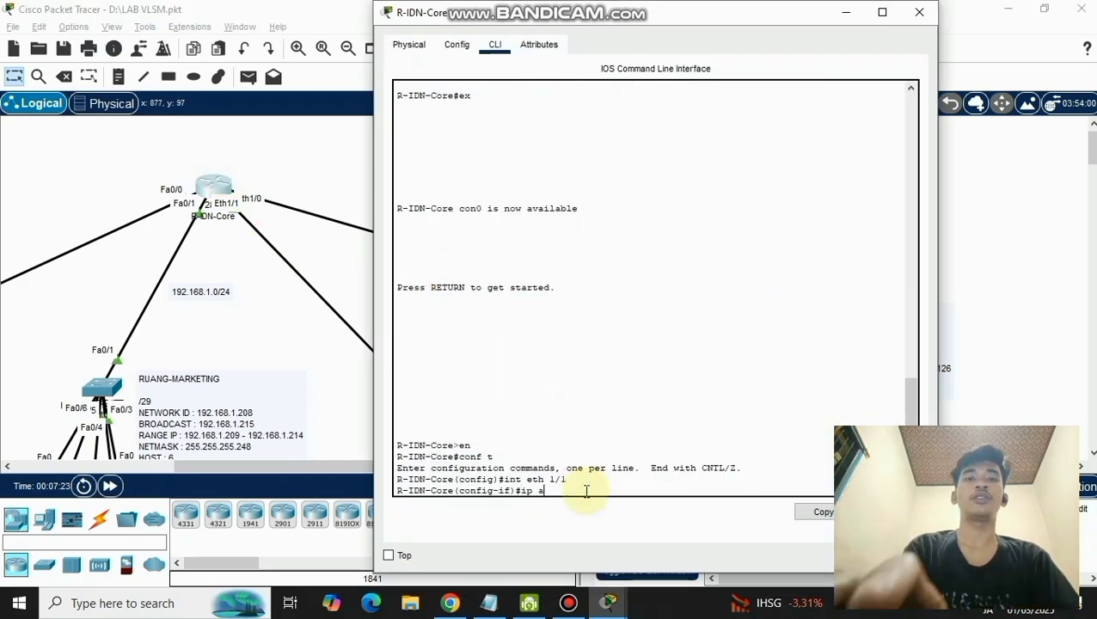
- Assign IP address 192.168.1.1 with mask 255.255.255.128 to eth 1/1, enable the interface and return to global configuration
{"action": "type", "text": "ip add 192.168"}
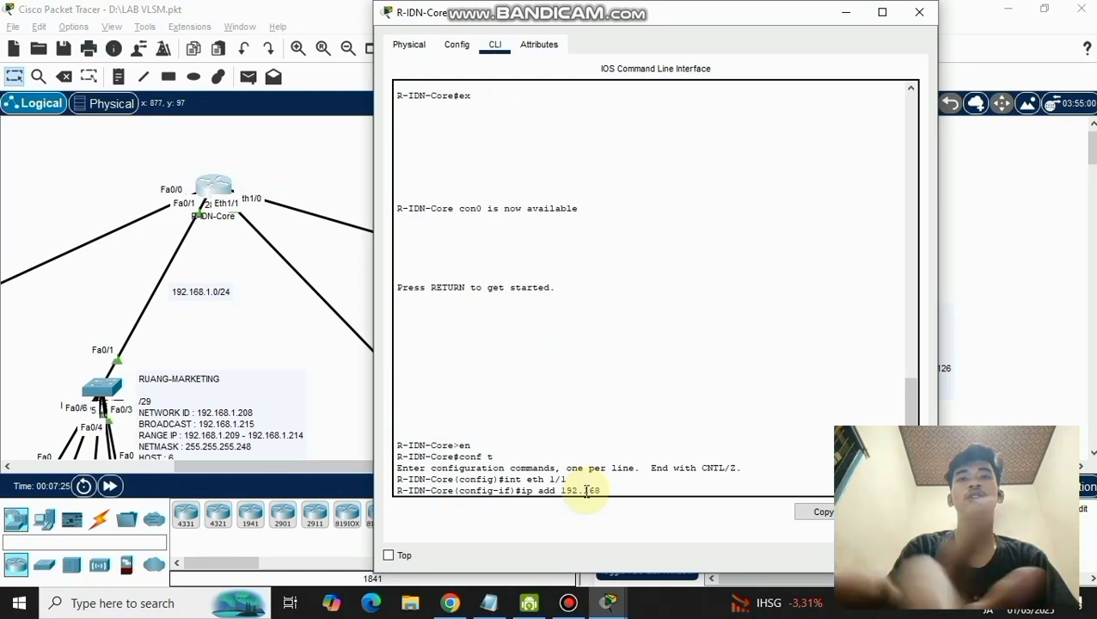
{"action": "type", "text": ".1.1 255.255.255"}
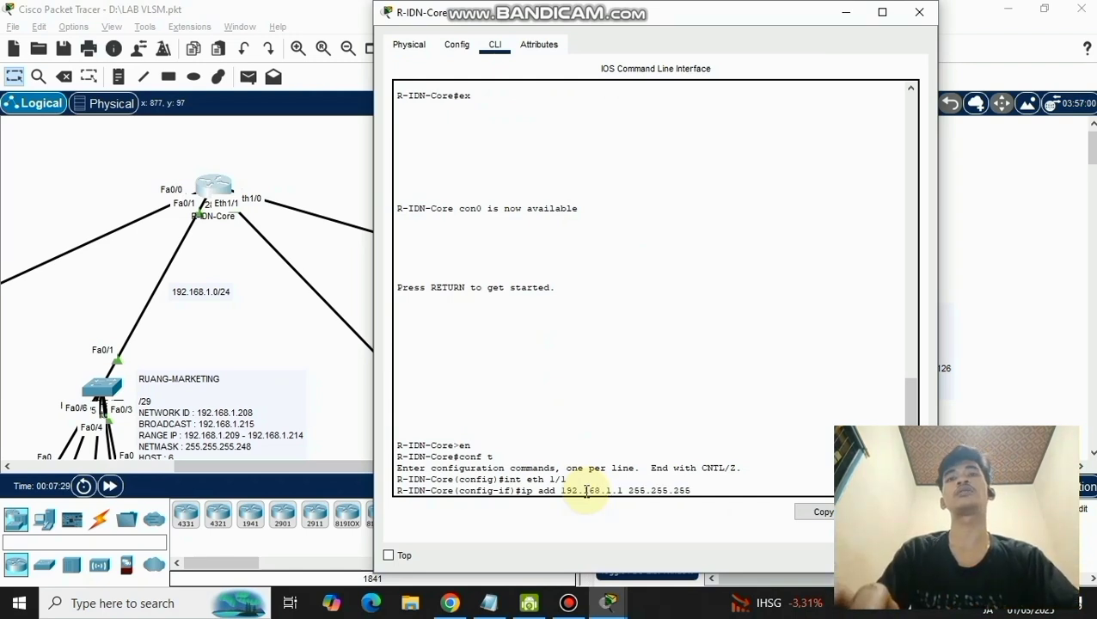
{"action": "type", "text": ".128"}
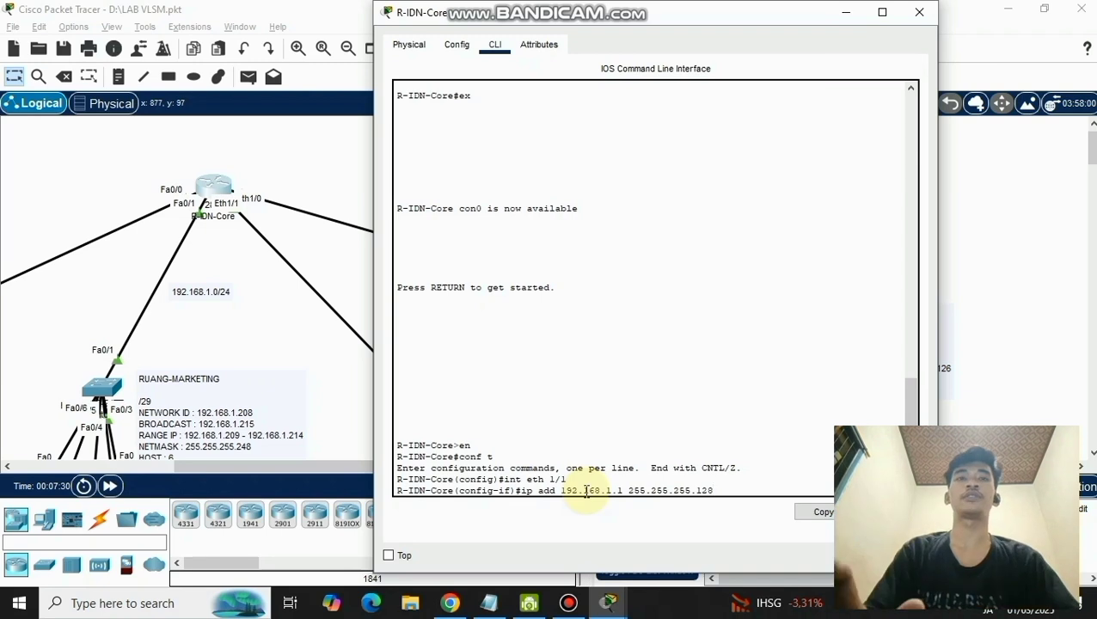
{"action": "key", "text": "Return"}
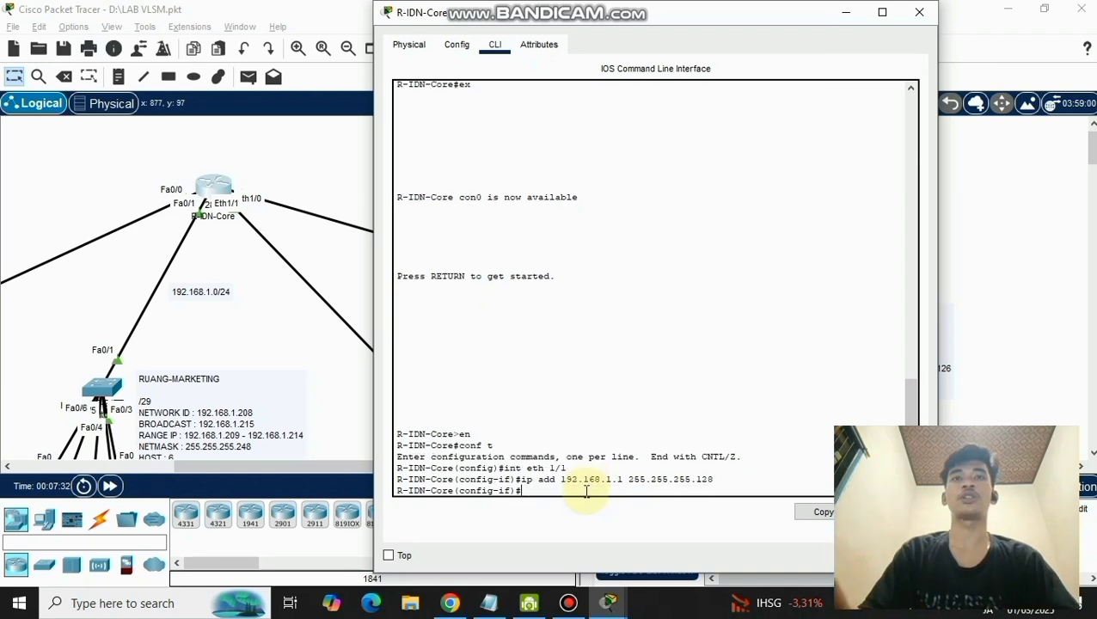
{"action": "type", "text": "no sh"}
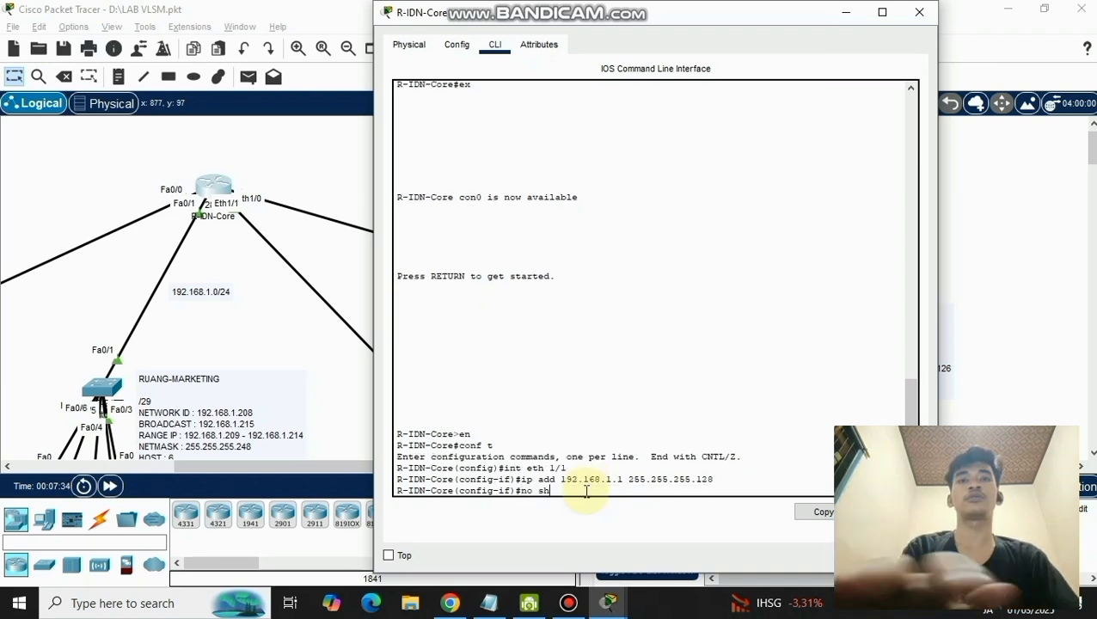
{"action": "key", "text": "Return"}
{"action": "type", "text": "ex"}
{"action": "key", "text": "Return"}
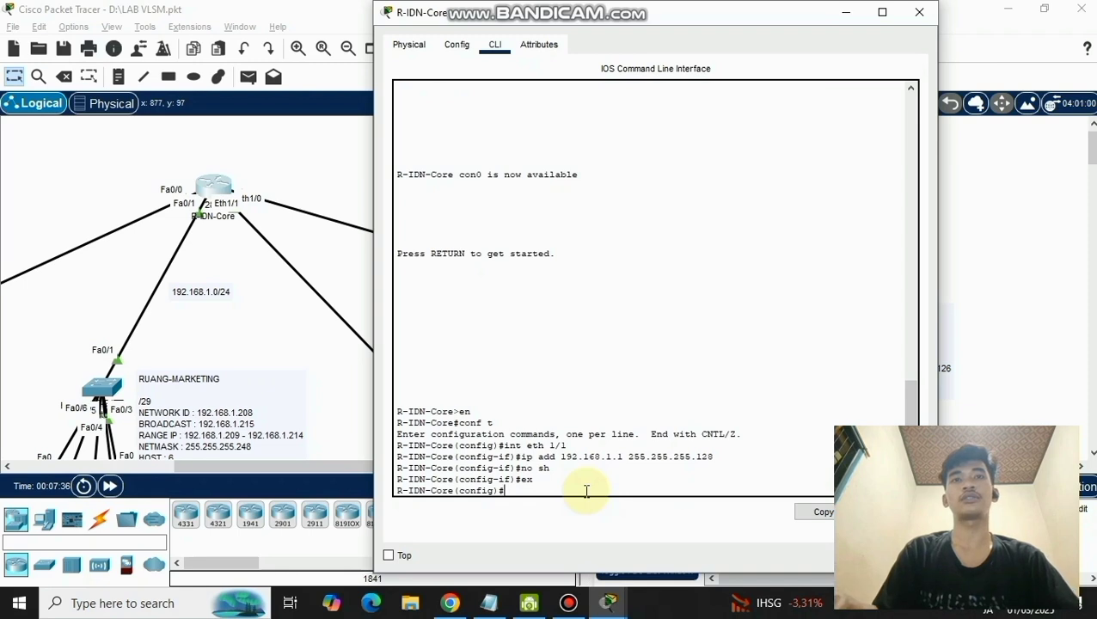
- Create a DHCP pool named LAN-Training on the R-IDN-Core router
{"action": "type", "text": "ip"}
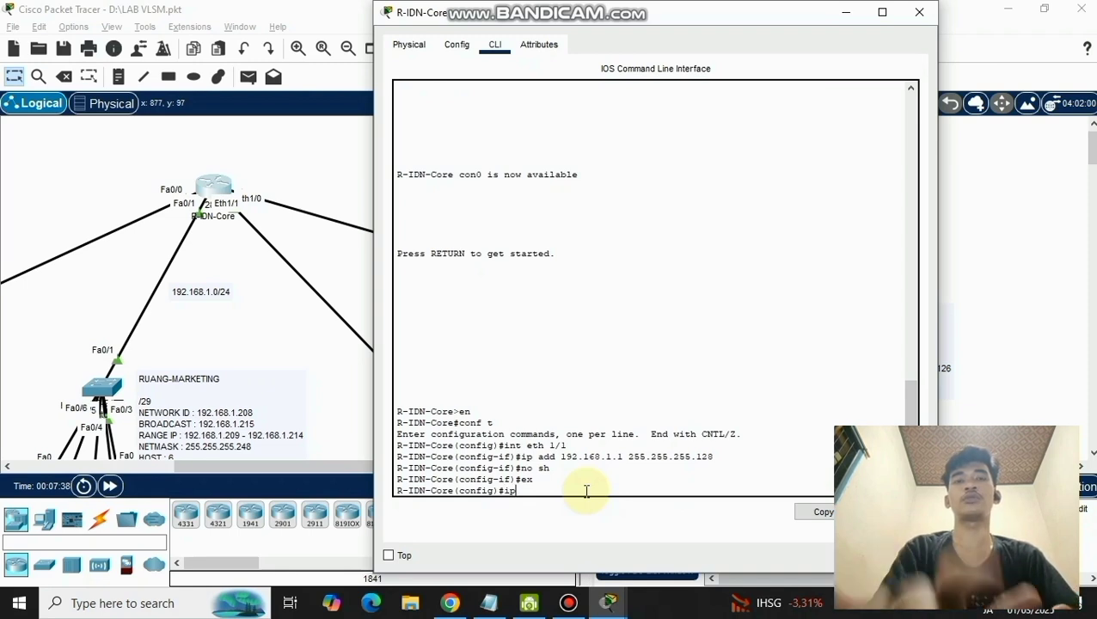
{"action": "type", "text": " dhcp"}
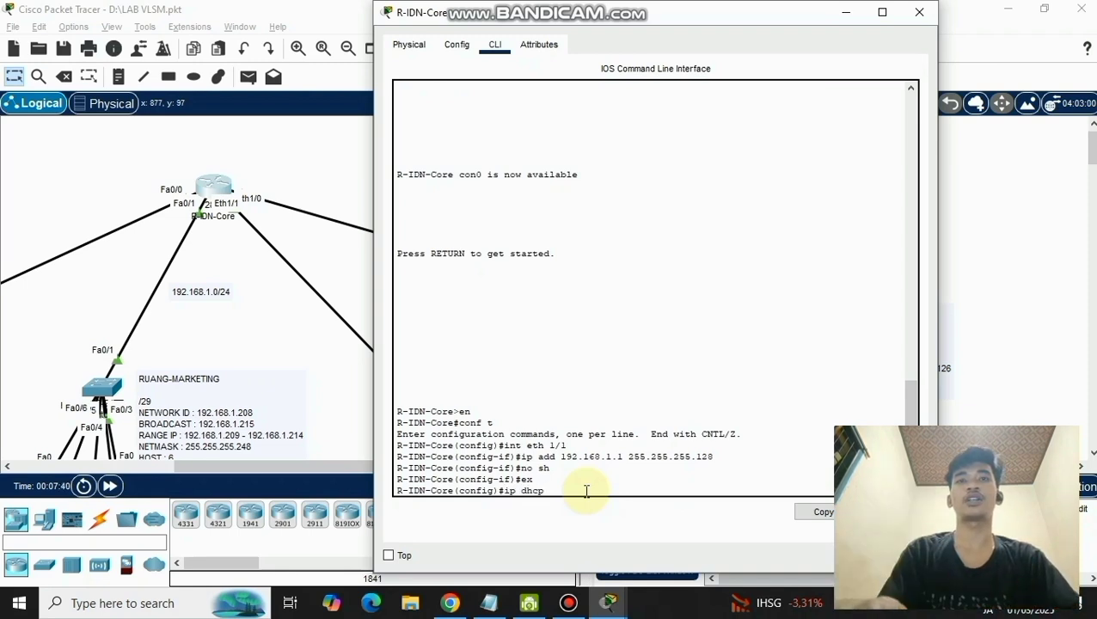
{"action": "type", "text": " pool"}
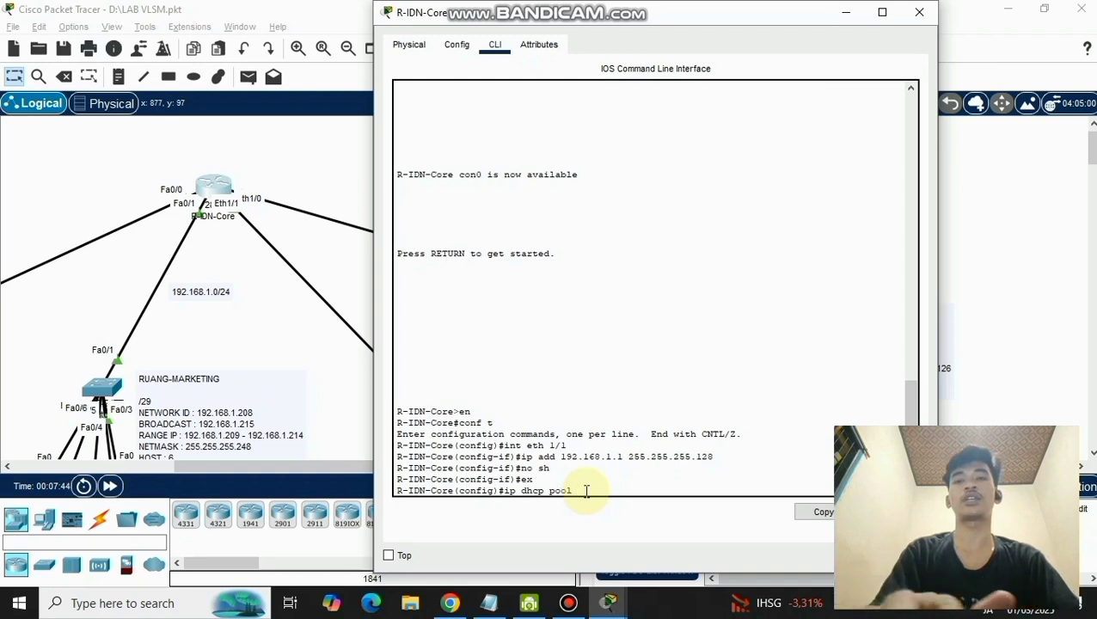
{"action": "type", "text": " LAN-"}
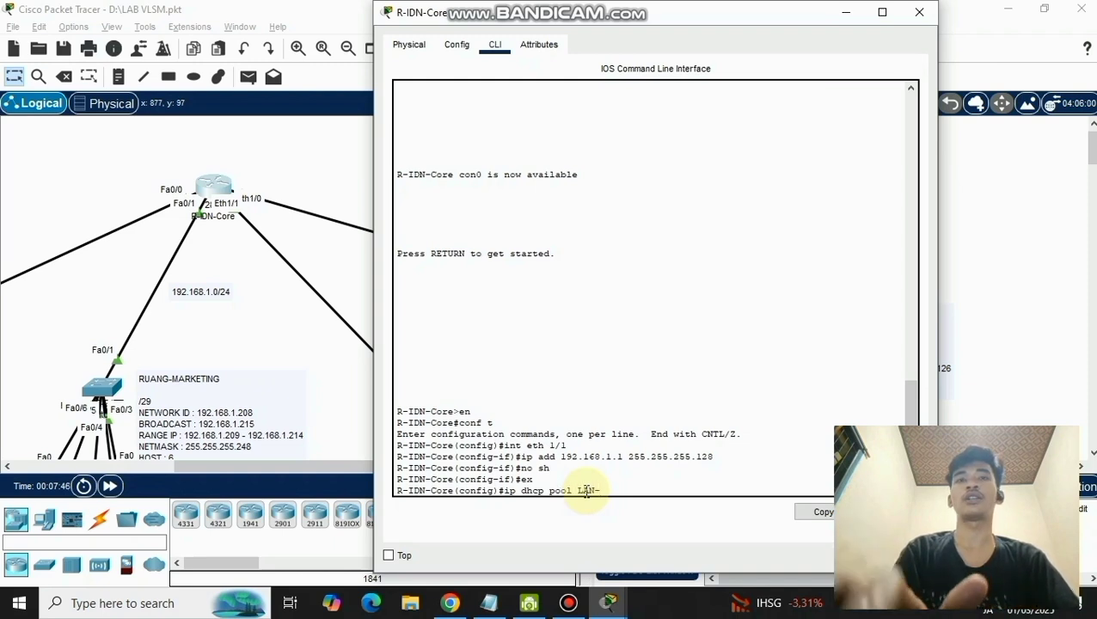
{"action": "type", "text": "Training"}
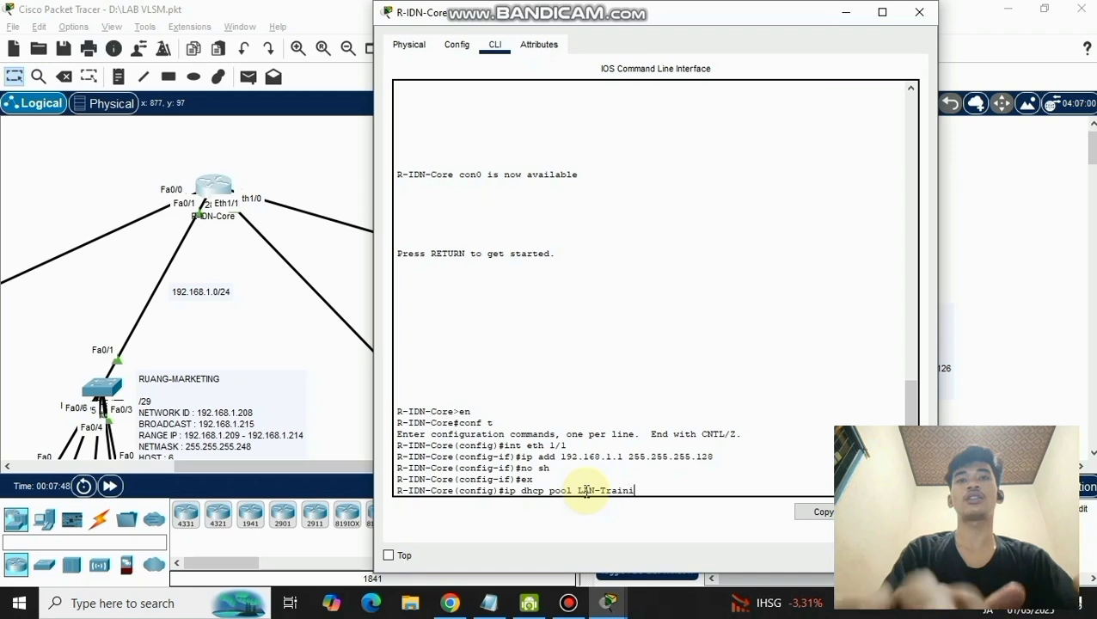
{"action": "key", "text": "Return"}
- Set the LAN-Training pool's network to 192.168.1.0 with mask 255.255.255.128
{"action": "type", "text": "net"}
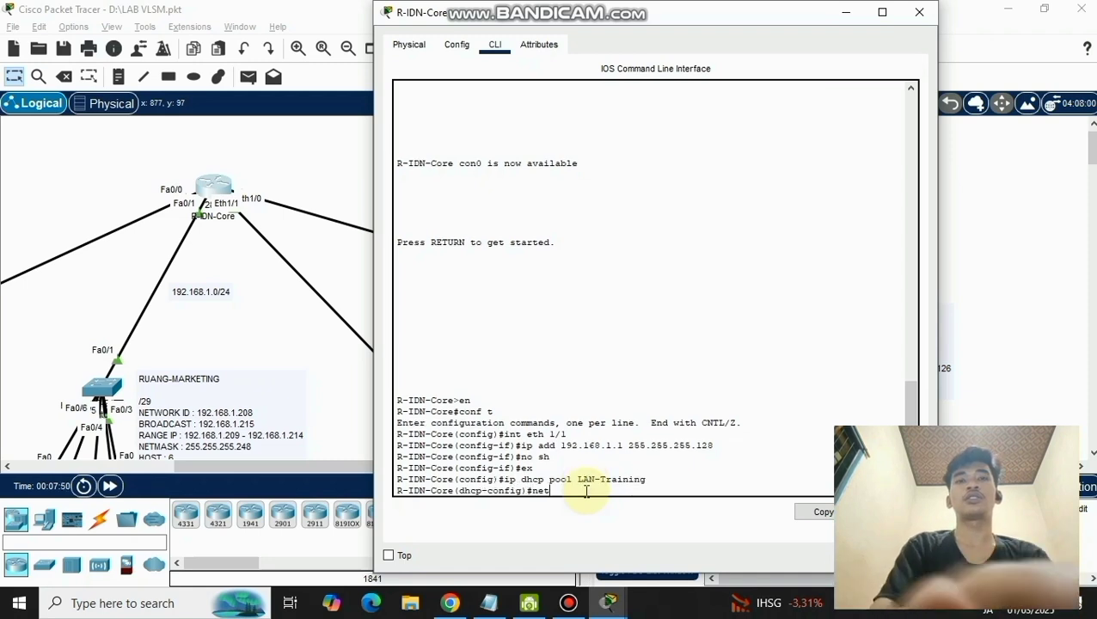
{"action": "type", "text": "work 192"}
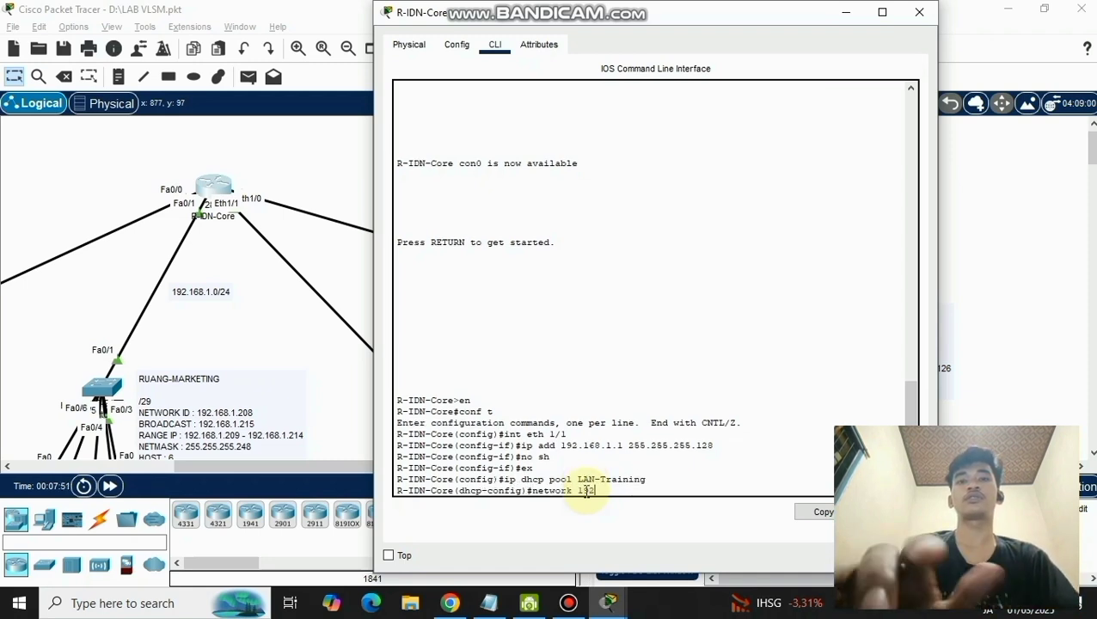
{"action": "type", "text": ".168.1."}
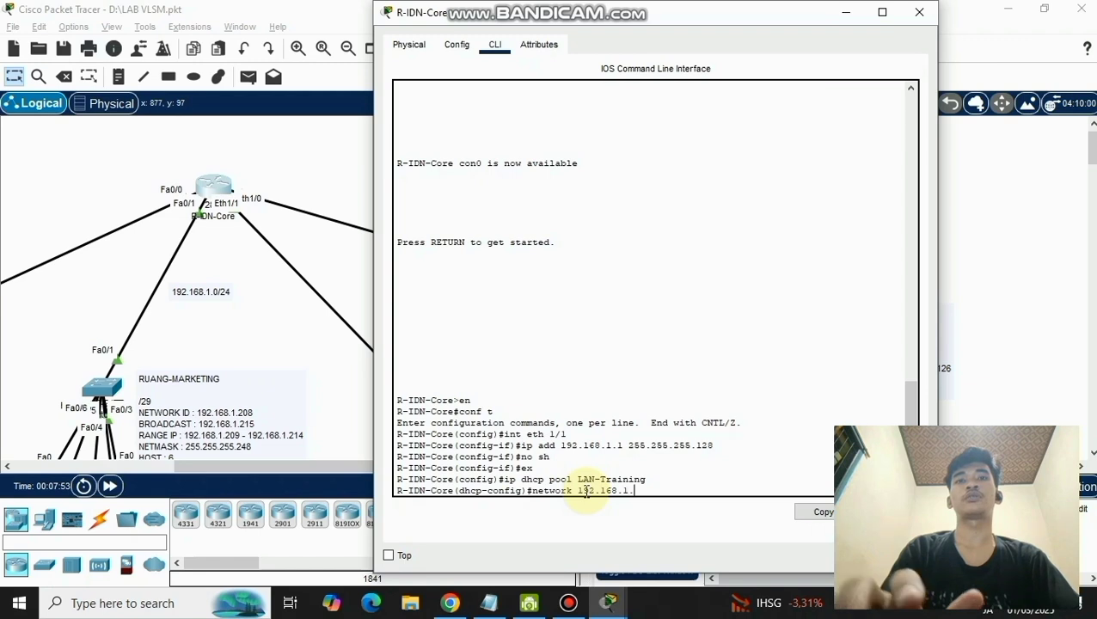
{"action": "type", "text": "0 255.255.255"}
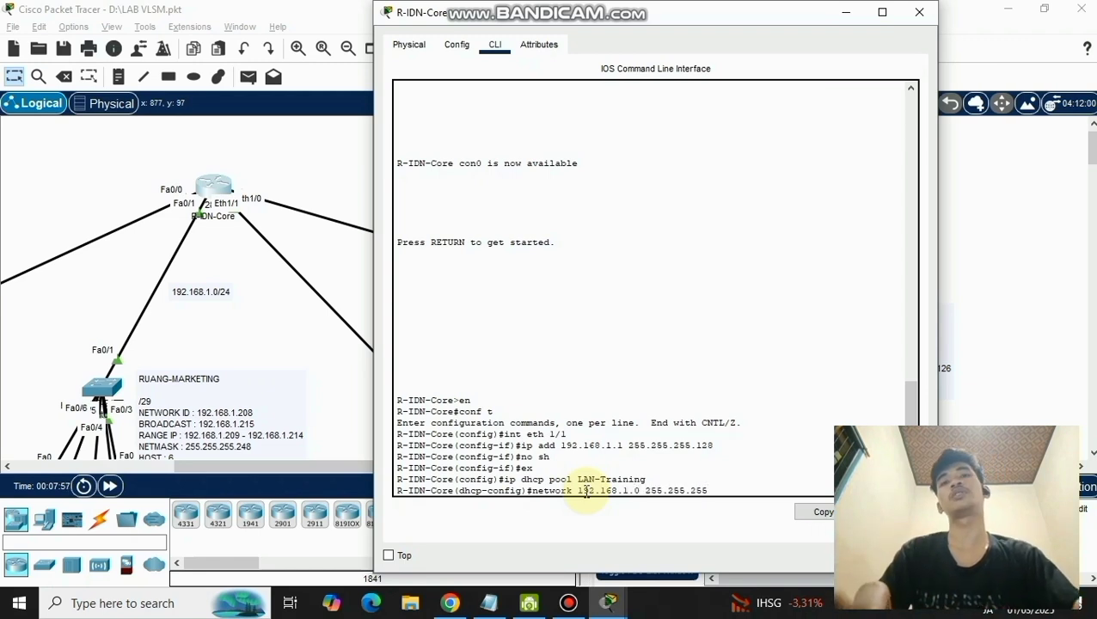
{"action": "type", "text": ".128"}
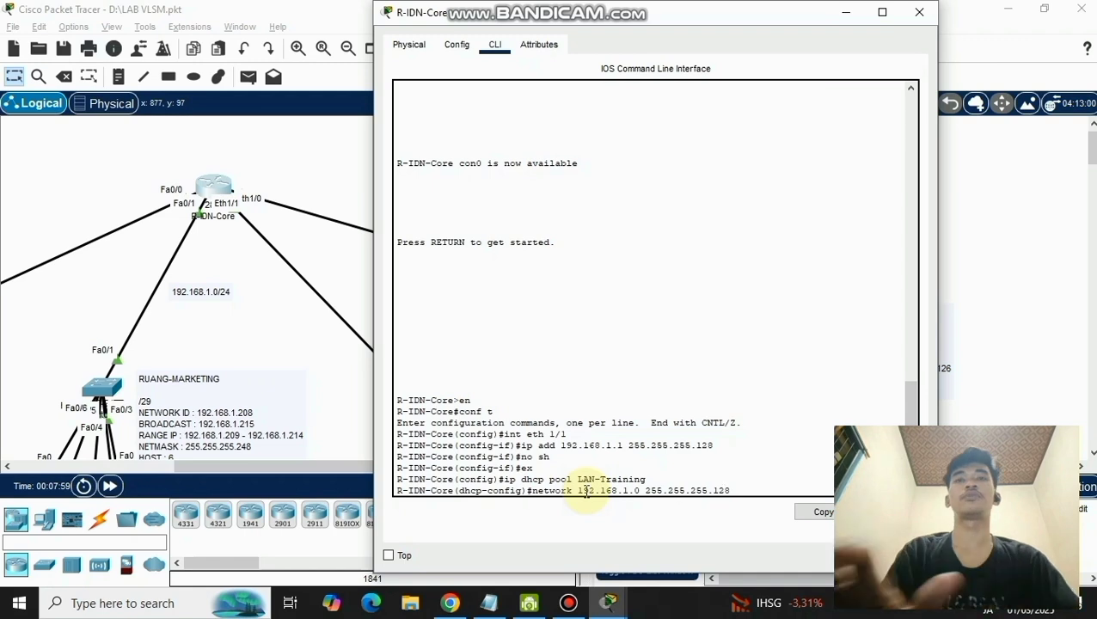
{"action": "key", "text": "Return"}
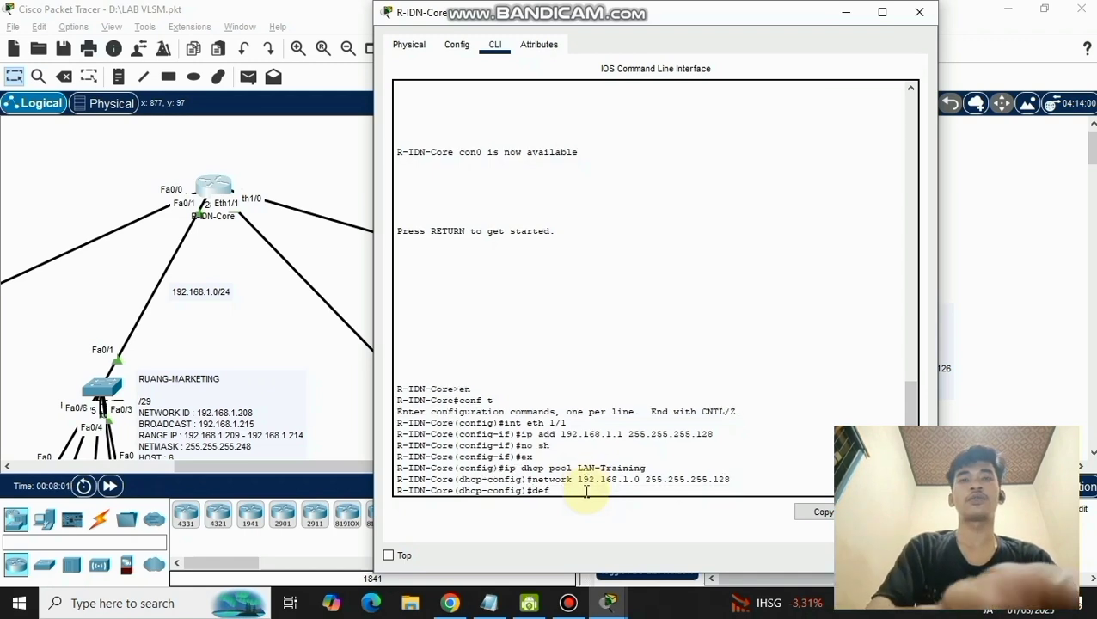
- Set the LAN-Training pool's default router to 192.168.1.1
{"action": "type", "text": "def"}
{"action": "key", "text": "Tab"}
{"action": "type", "text": "192.168.1"}
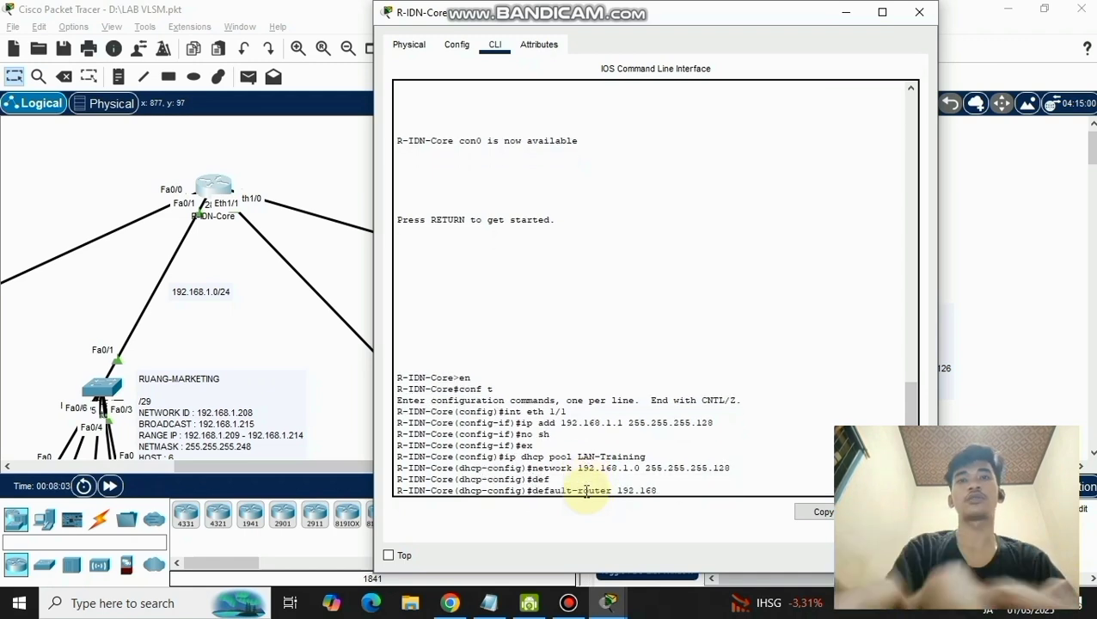
{"action": "key", "text": "Return"}
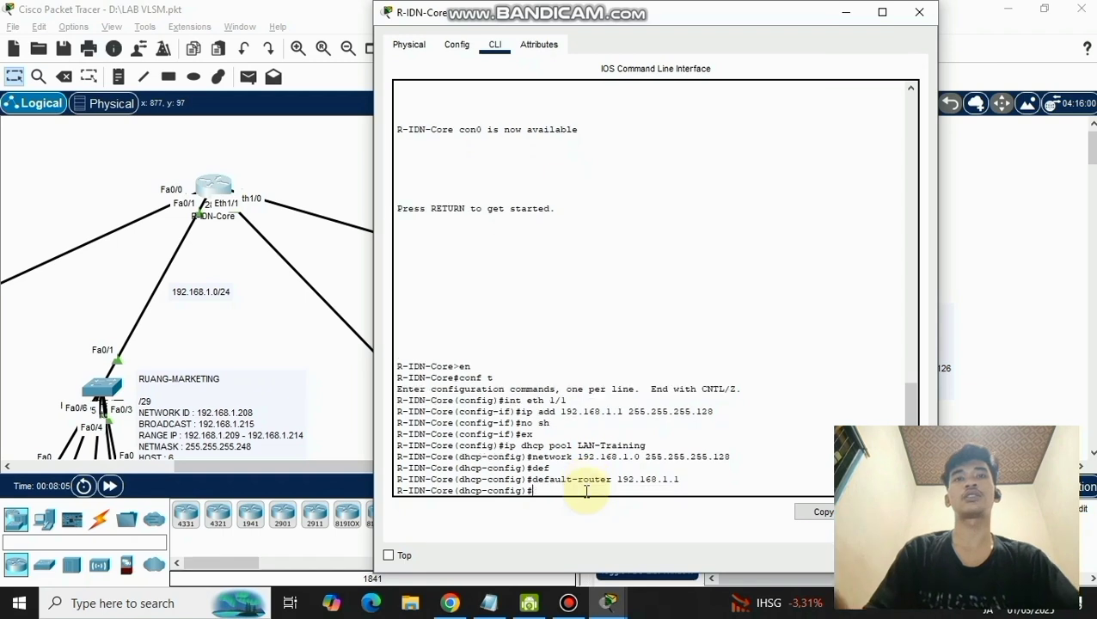
- Set the LAN-Training pool's DNS server to 8.8.8.8 and exit DHCP pool configuration
{"action": "type", "text": "dns"}
{"action": "key", "text": "Tab"}
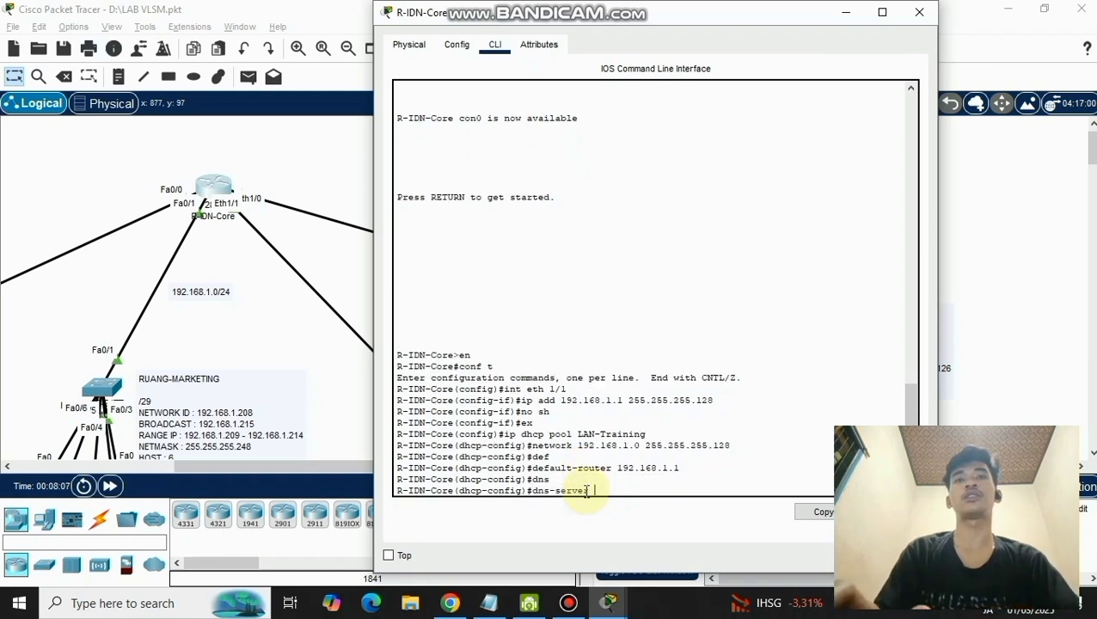
{"action": "type", "text": "8.8.8.8"}
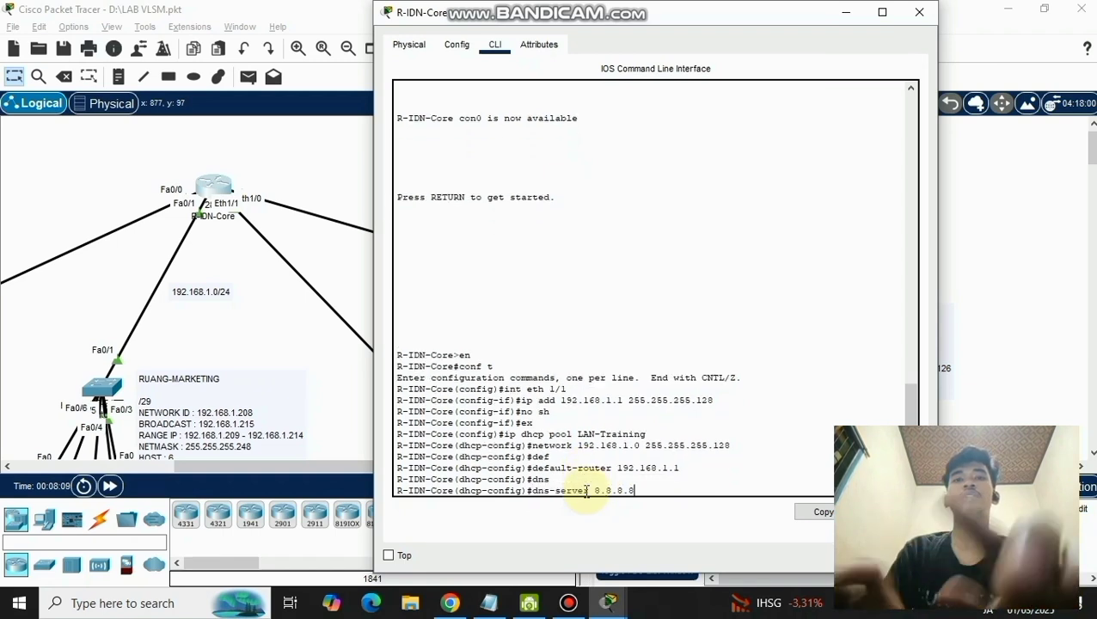
{"action": "key", "text": "Return"}
{"action": "type", "text": "no"}
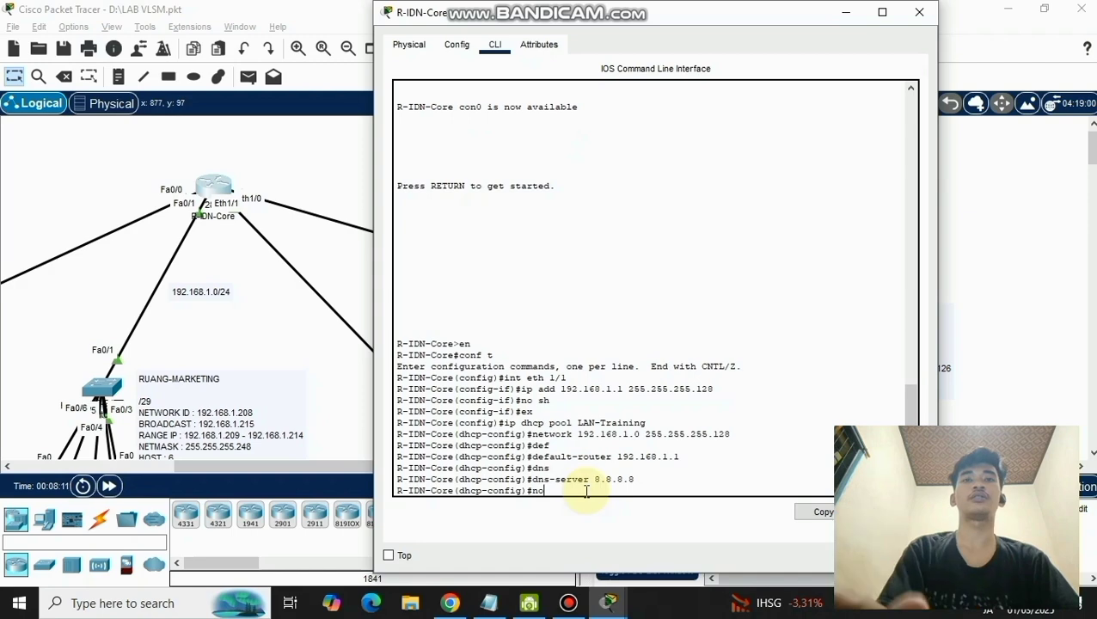
{"action": "key", "text": "BackSpace"}
{"action": "key", "text": "BackSpace"}
{"action": "type", "text": "ex"}
{"action": "key", "text": "Return"}
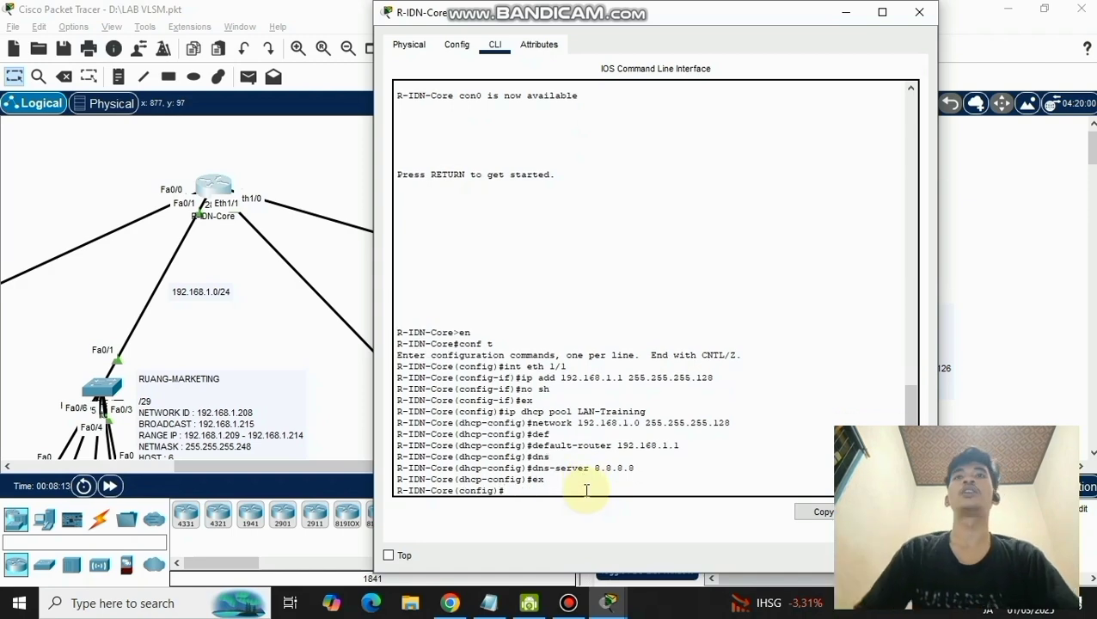
- Close the router window and switch PC8 in RUANG-TRAINING to DHCP in its IP configuration
{"action": "left_click", "coordinate": [919, 12]}
{"action": "scroll", "coordinate": [791, 344], "scroll_direction": "down", "scroll_amount": 2}
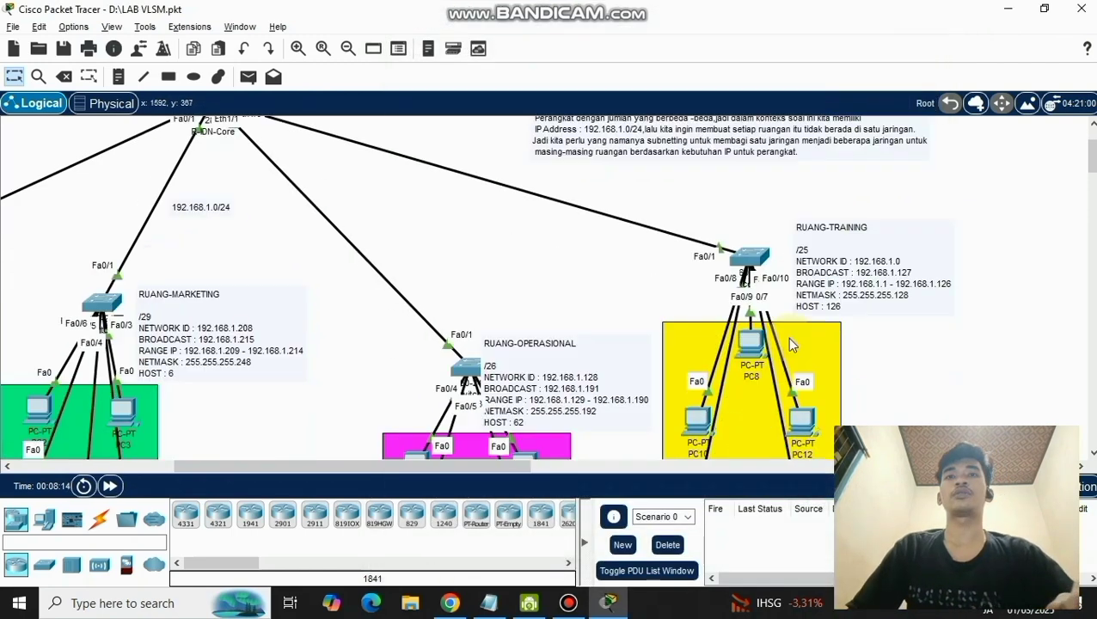
{"action": "scroll", "coordinate": [791, 343], "scroll_direction": "down", "scroll_amount": 1}
{"action": "left_click", "coordinate": [750, 311]}
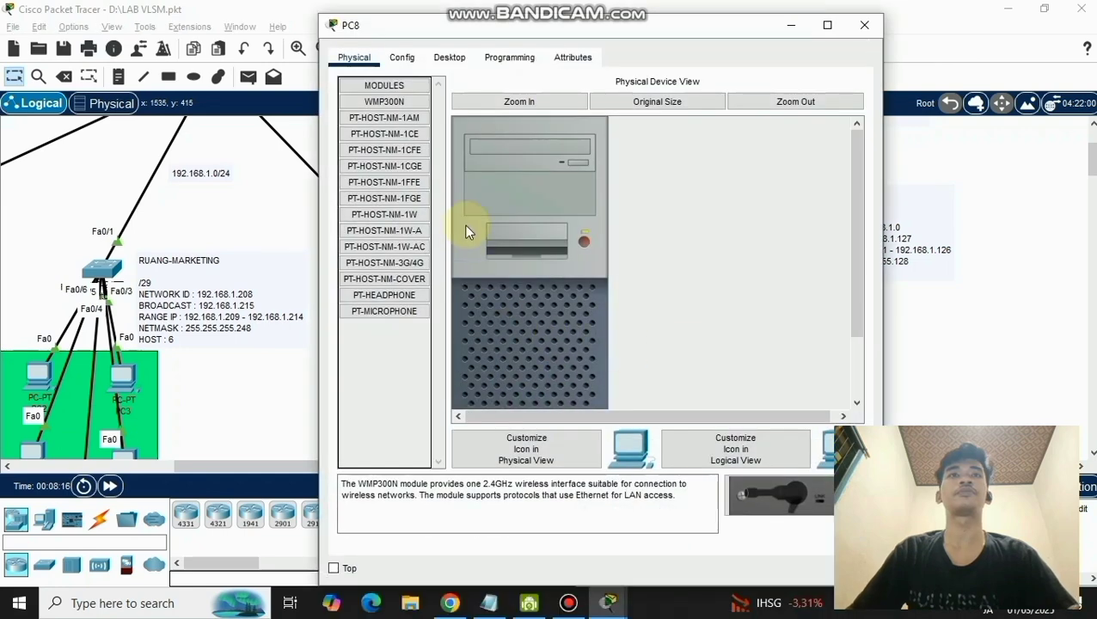
{"action": "left_click", "coordinate": [447, 57]}
{"action": "left_click", "coordinate": [431, 140]}
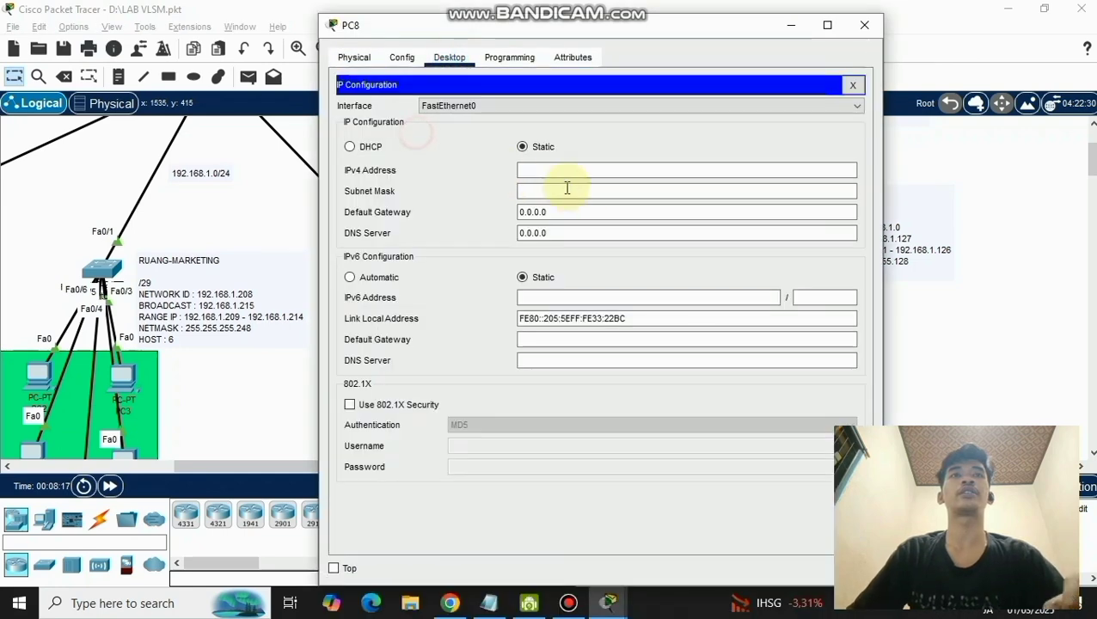
{"action": "left_click", "coordinate": [350, 147]}
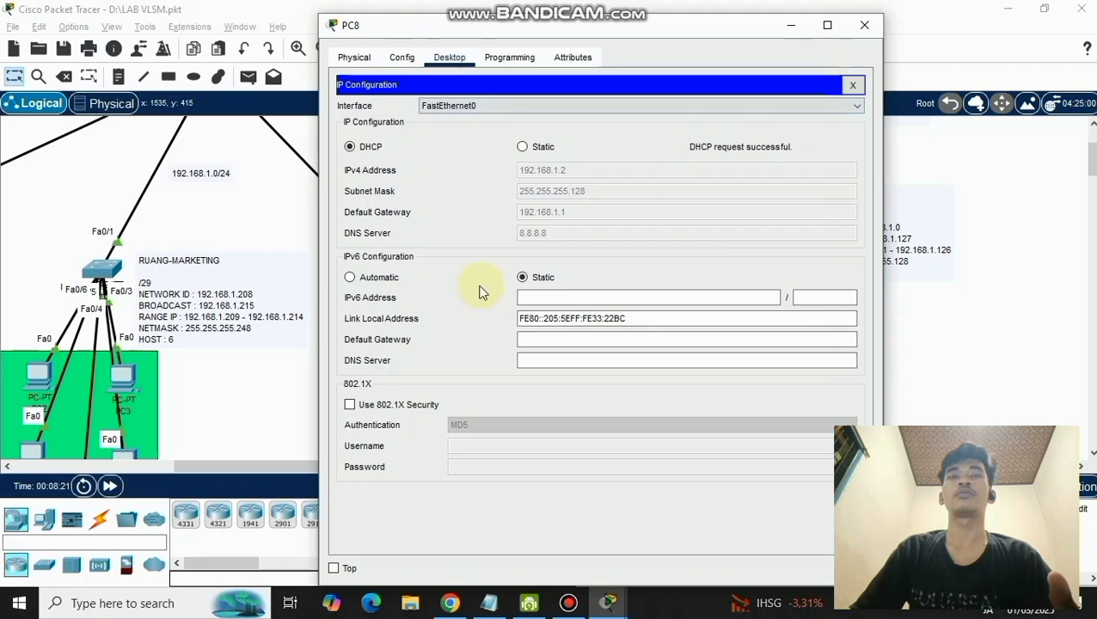
- Close PC8's window and switch PC10 in RUANG-TRAINING to DHCP in its IP configuration
{"action": "left_click", "coordinate": [871, 29]}
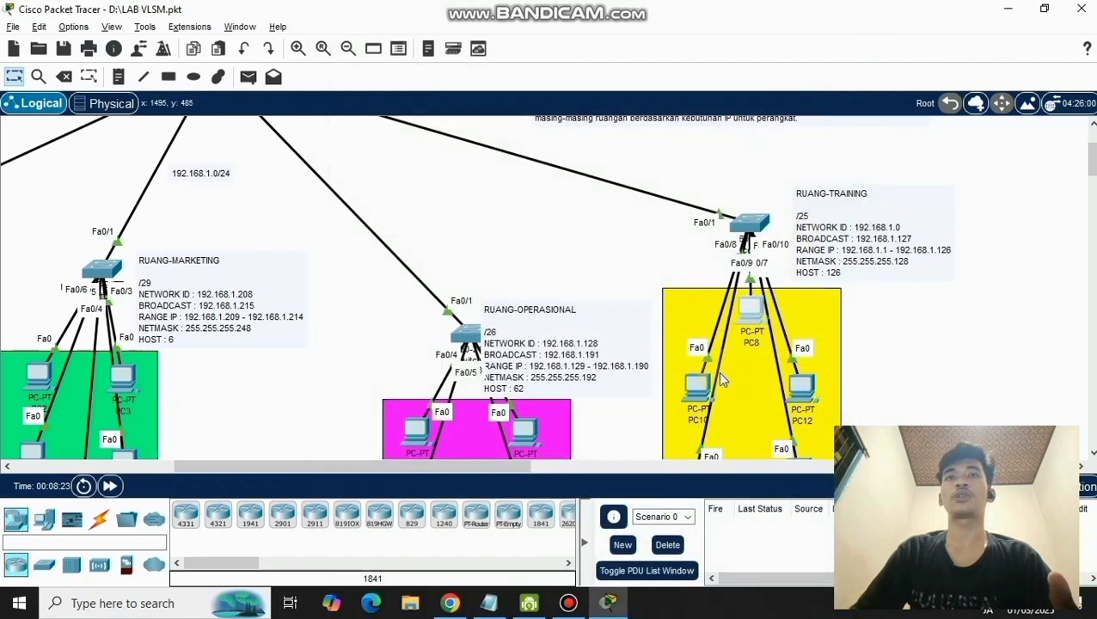
{"action": "left_click", "coordinate": [698, 390]}
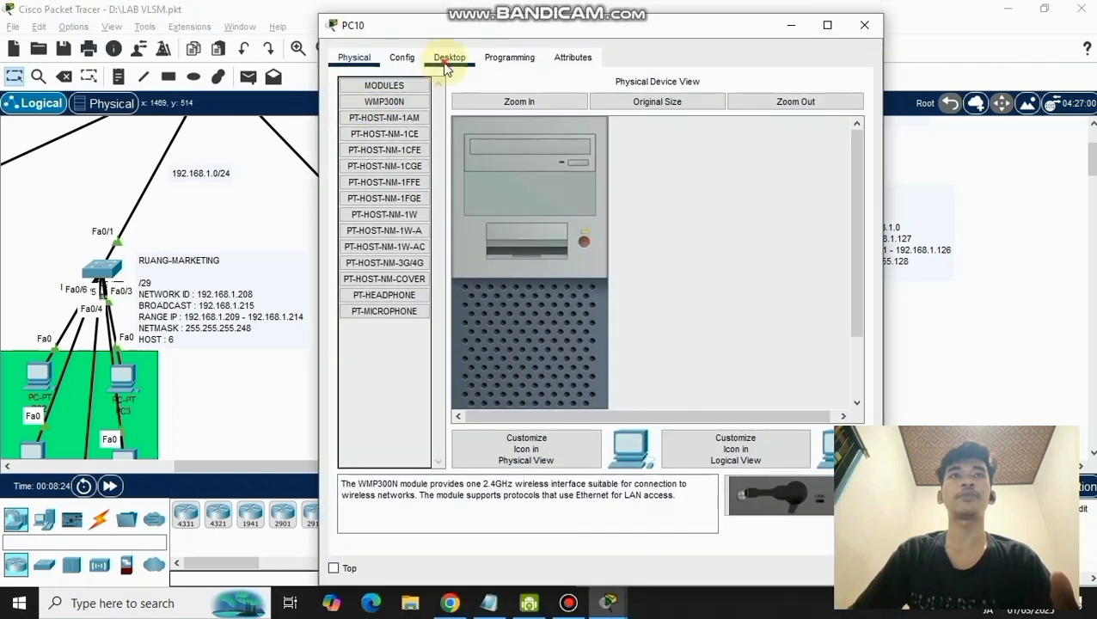
{"action": "left_click", "coordinate": [449, 56]}
{"action": "left_click", "coordinate": [397, 149]}
{"action": "left_click", "coordinate": [350, 147]}
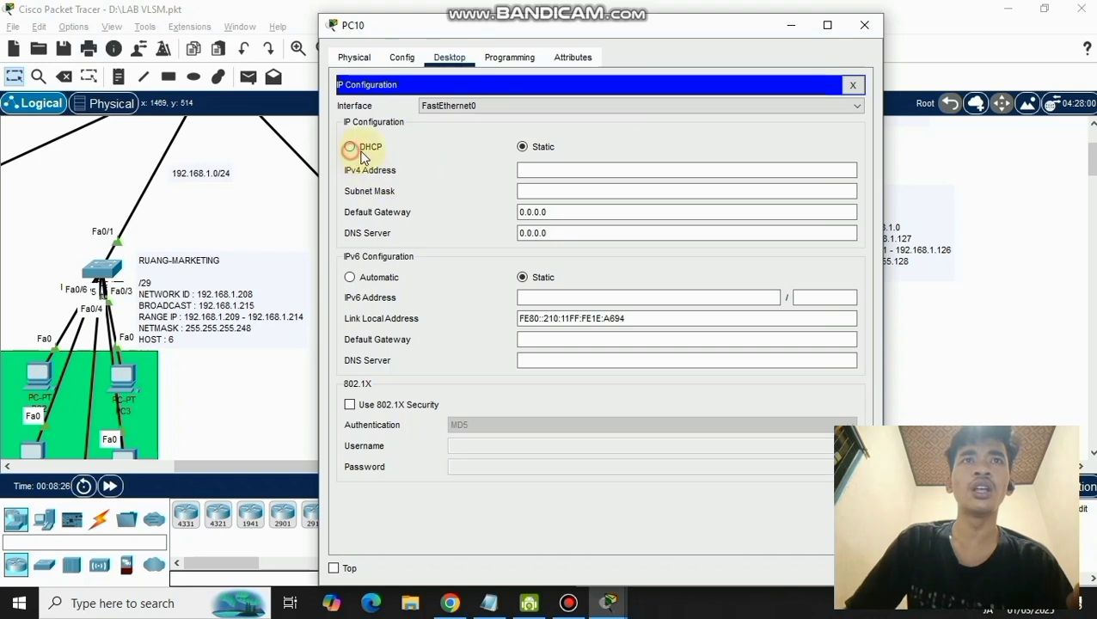
{"action": "left_click", "coordinate": [863, 28]}
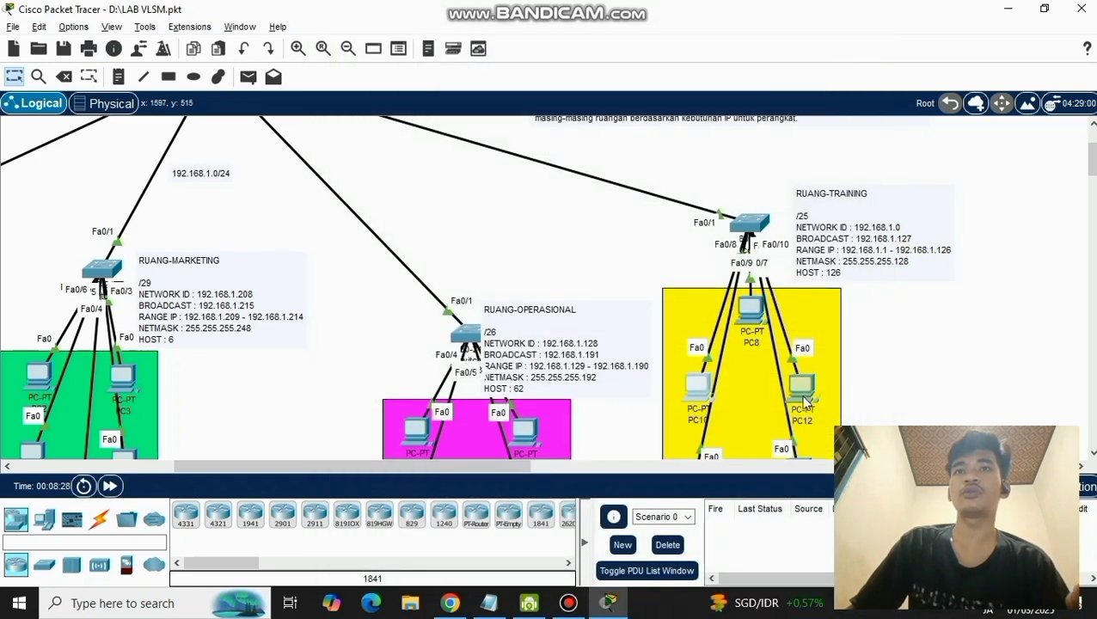
{"action": "left_click", "coordinate": [697, 385]}
{"action": "left_click", "coordinate": [379, 151]}
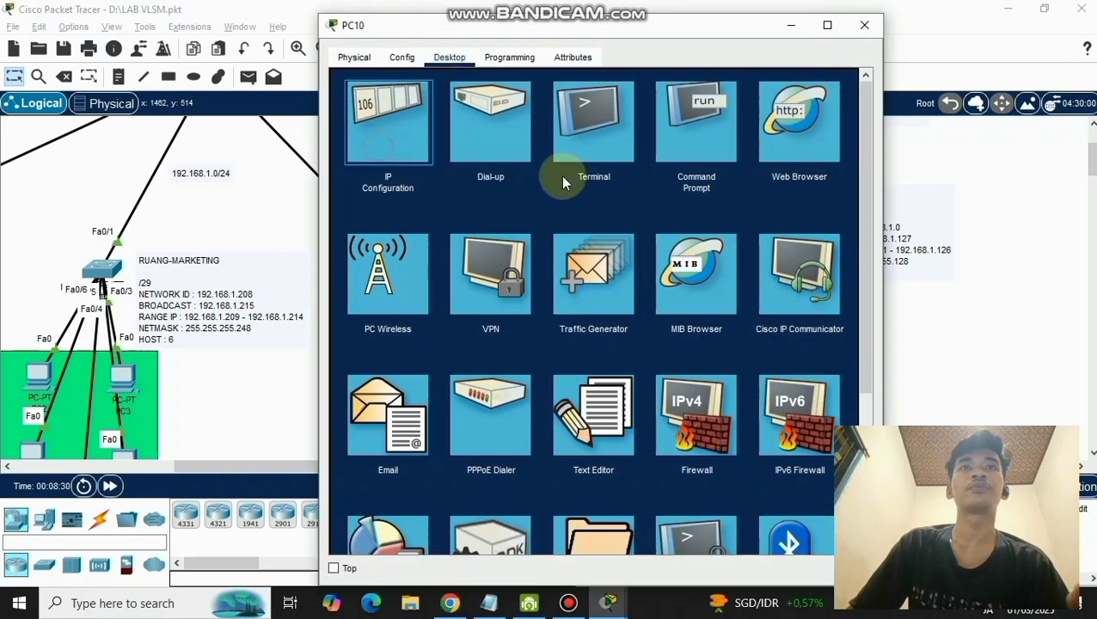
{"action": "left_click", "coordinate": [862, 28]}
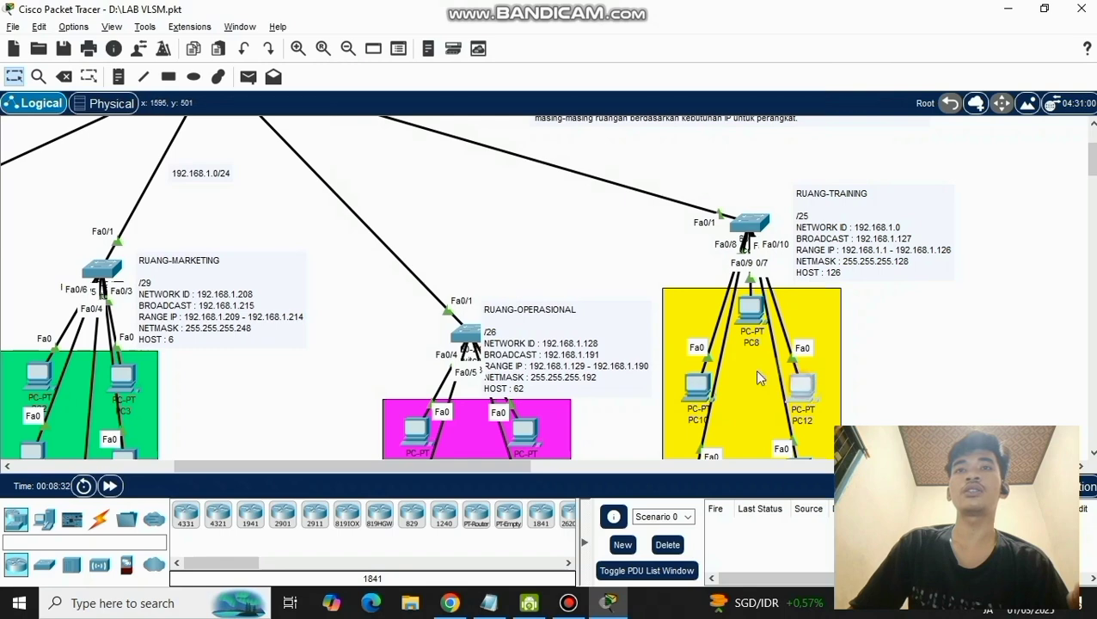
- Switch PC12 in RUANG-TRAINING to DHCP in its IP configuration and close its window
{"action": "left_click", "coordinate": [795, 382]}
{"action": "left_click", "coordinate": [445, 59]}
{"action": "left_click", "coordinate": [391, 151]}
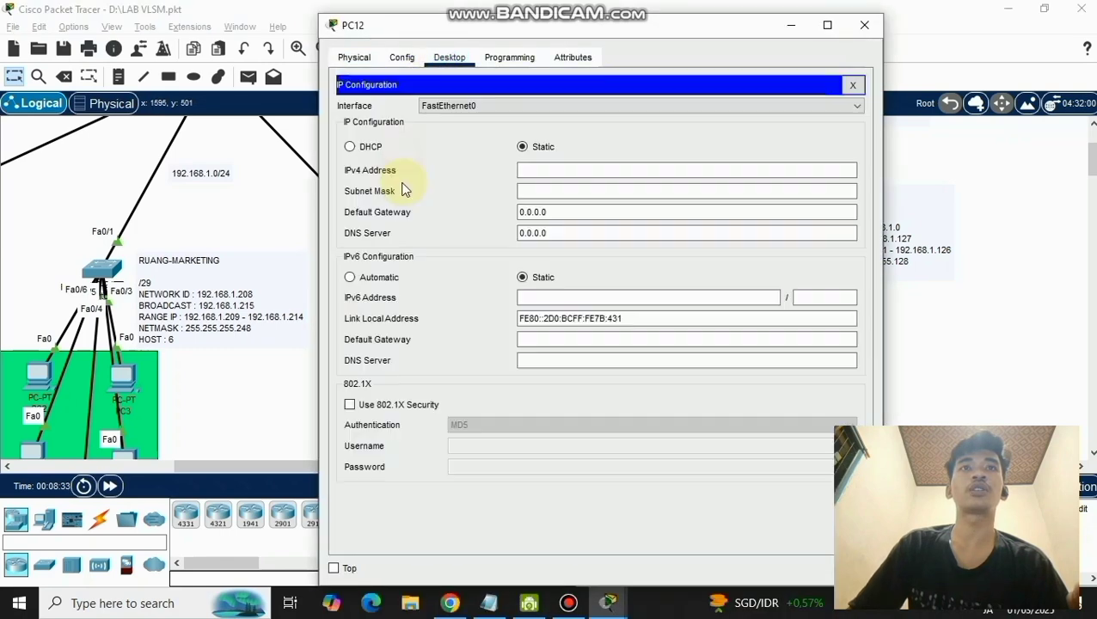
{"action": "left_click", "coordinate": [349, 146]}
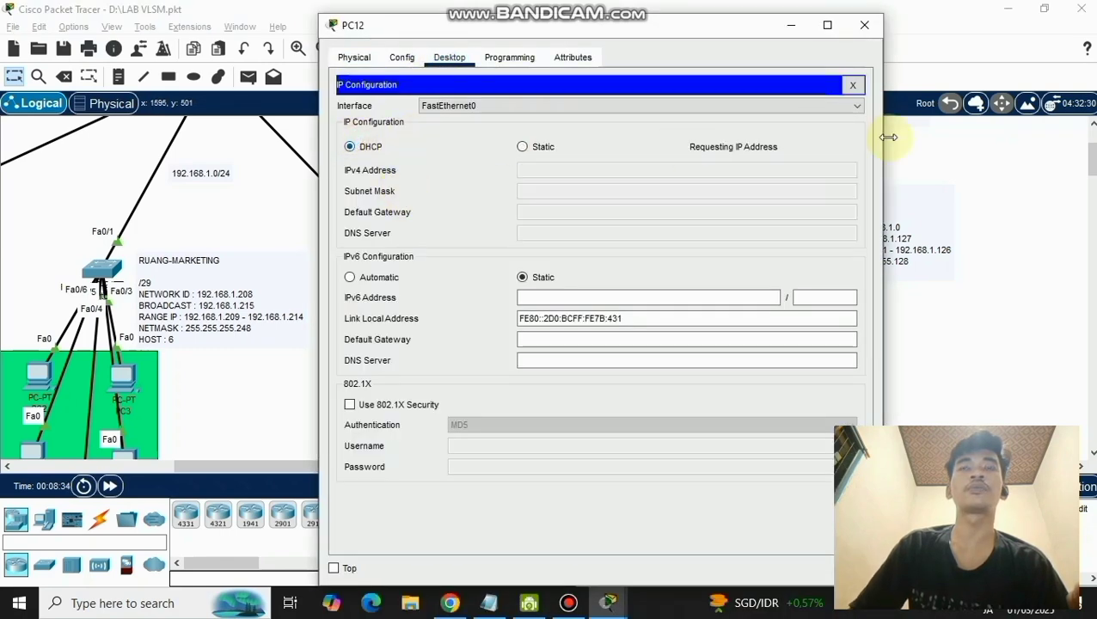
{"action": "left_click", "coordinate": [865, 26]}
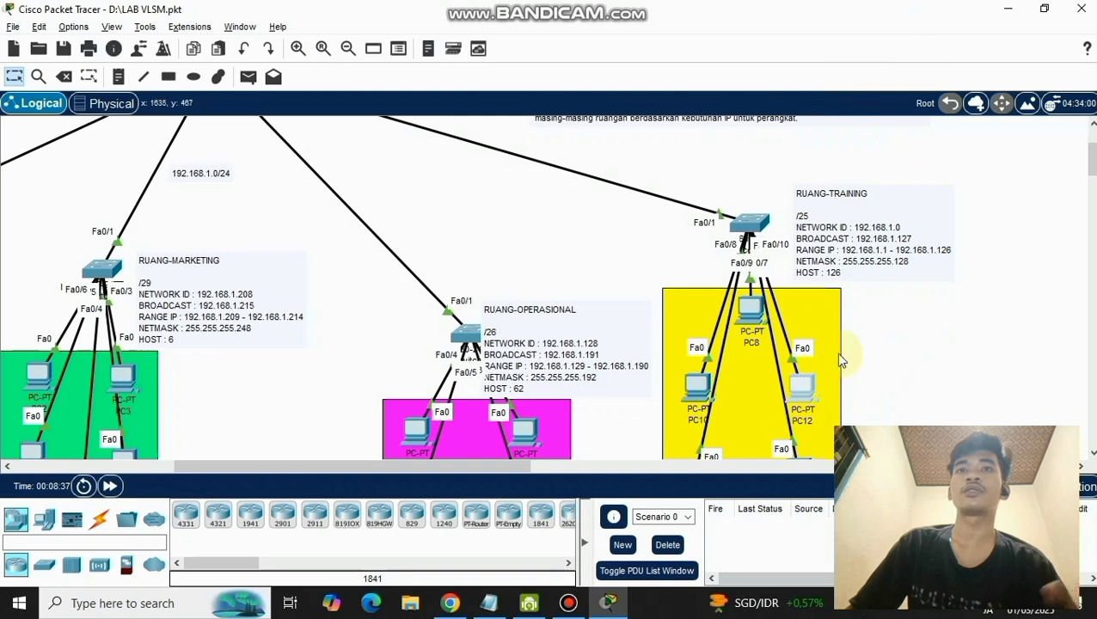
- Switch PC9 in RUANG-TRAINING to DHCP in its IP configuration and close its window
{"action": "scroll", "coordinate": [838, 352], "scroll_direction": "down", "scroll_amount": 3}
{"action": "left_click", "coordinate": [698, 389]}
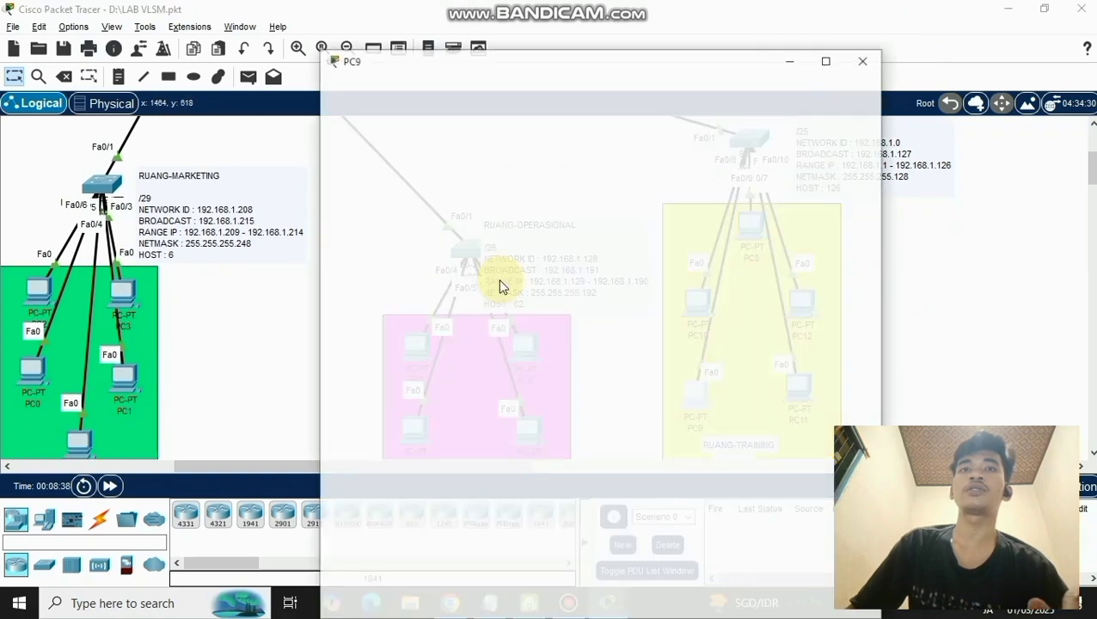
{"action": "left_click", "coordinate": [448, 92]}
{"action": "left_click", "coordinate": [397, 159]}
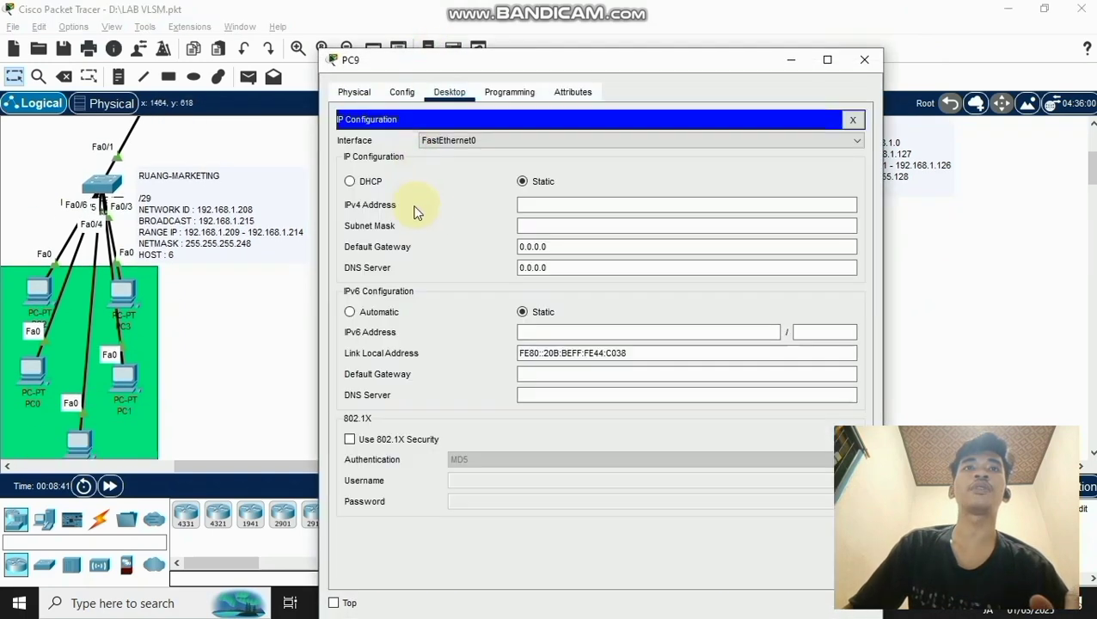
{"action": "left_click", "coordinate": [371, 182]}
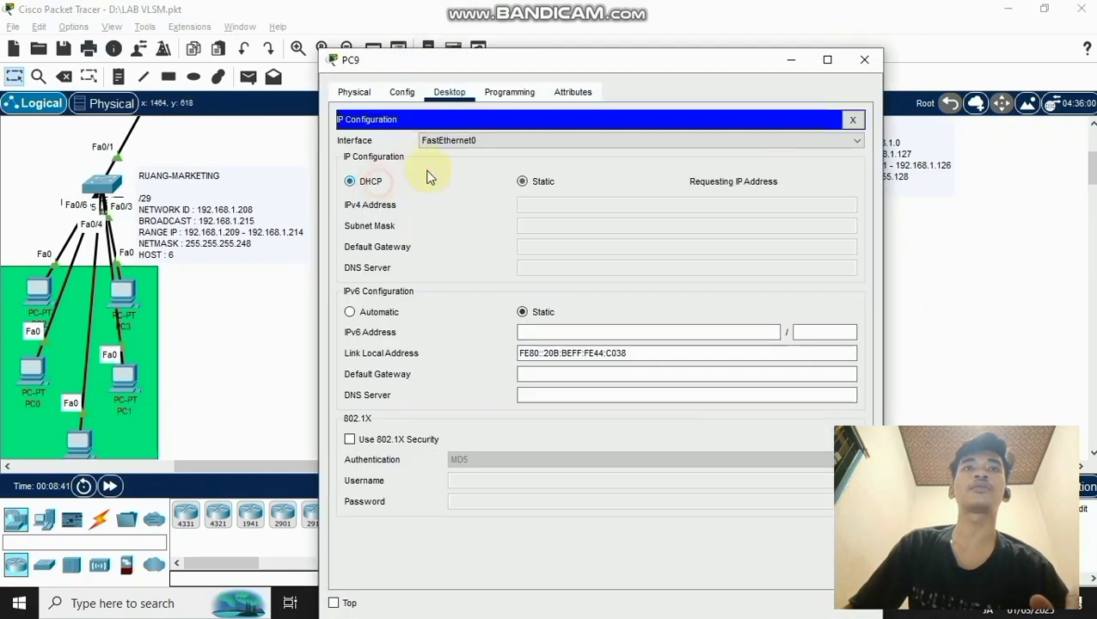
{"action": "left_click", "coordinate": [865, 60]}
- Switch PC11 in RUANG-TRAINING to DHCP in its IP configuration and close its window
{"action": "left_click", "coordinate": [795, 387]}
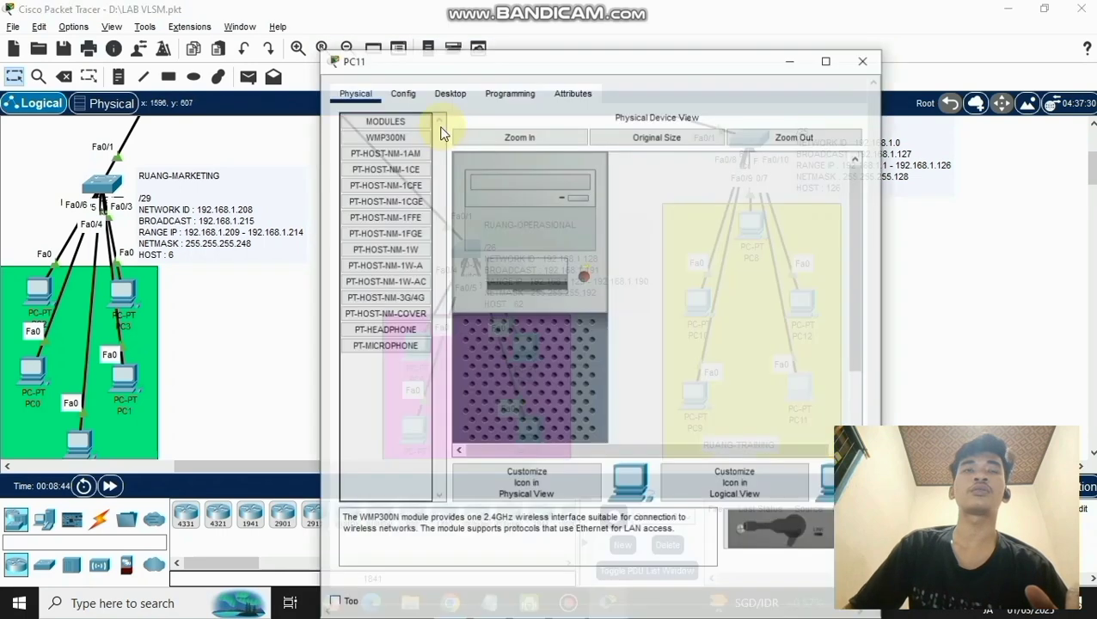
{"action": "left_click", "coordinate": [448, 57]}
{"action": "left_click", "coordinate": [393, 109]}
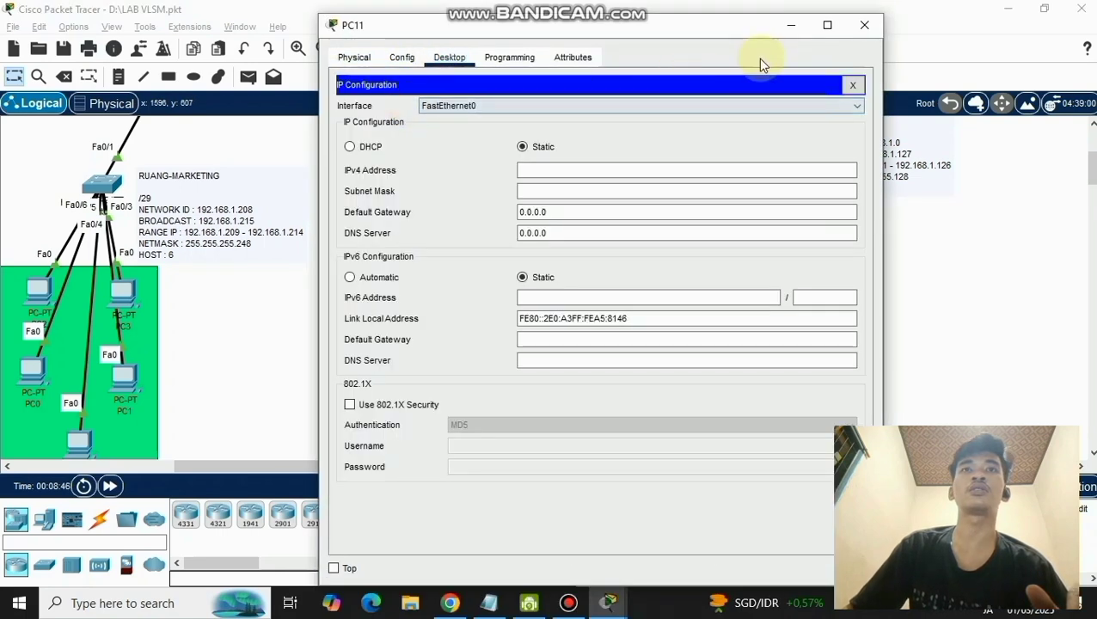
{"action": "left_click", "coordinate": [350, 146]}
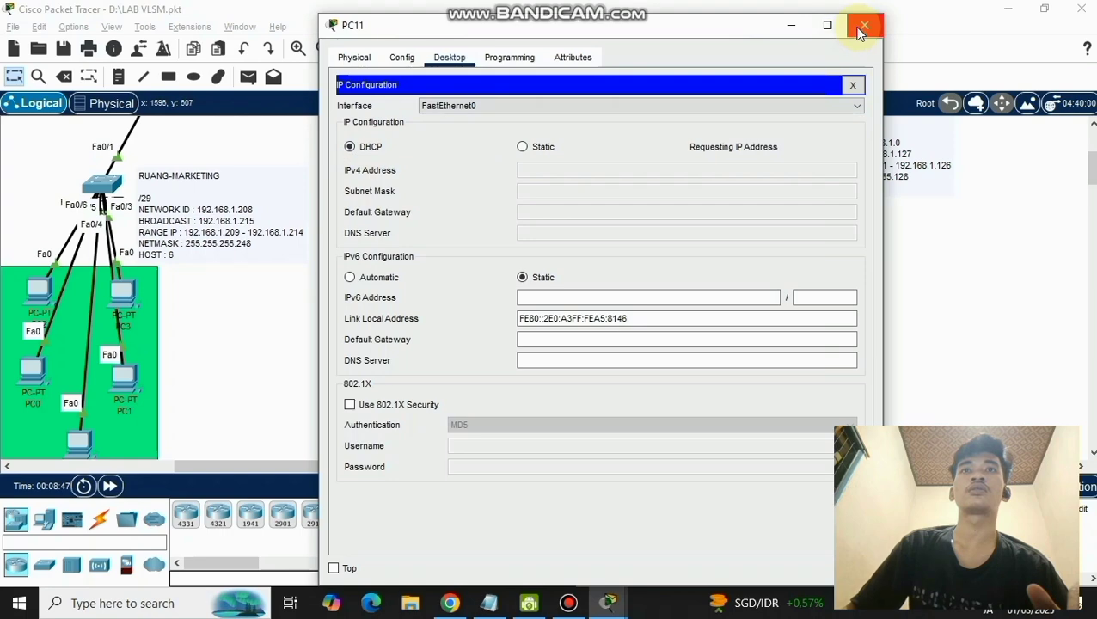
{"action": "left_click", "coordinate": [862, 27]}
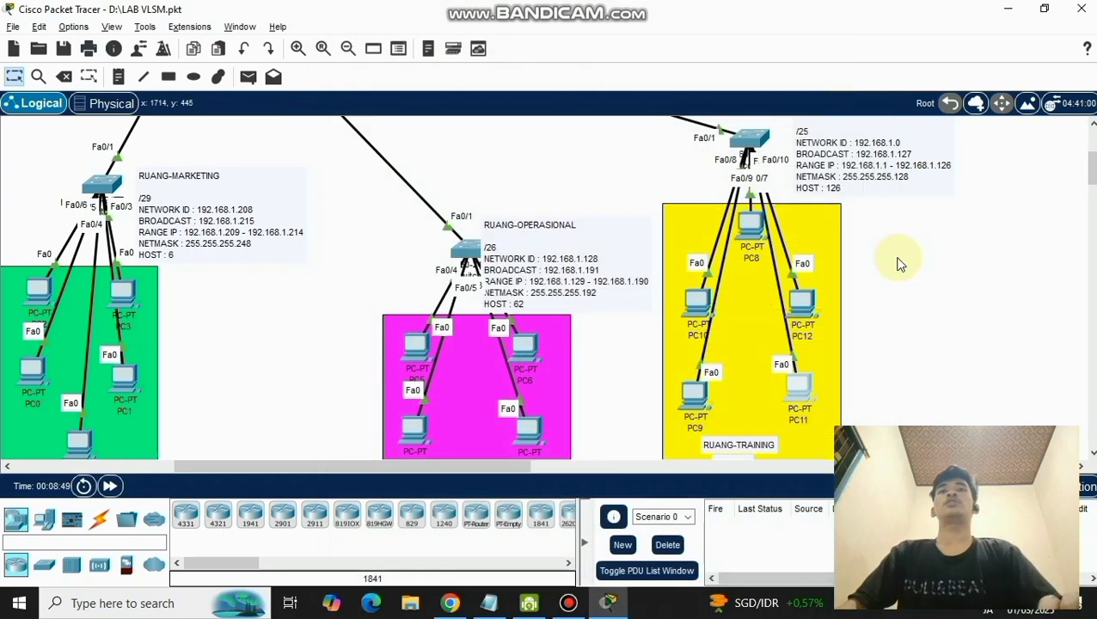
- Reopen R-IDN-Core's command line and write the command int eth1/0 at the global configuration prompt
{"action": "scroll", "coordinate": [899, 264], "scroll_direction": "down", "scroll_amount": 1}
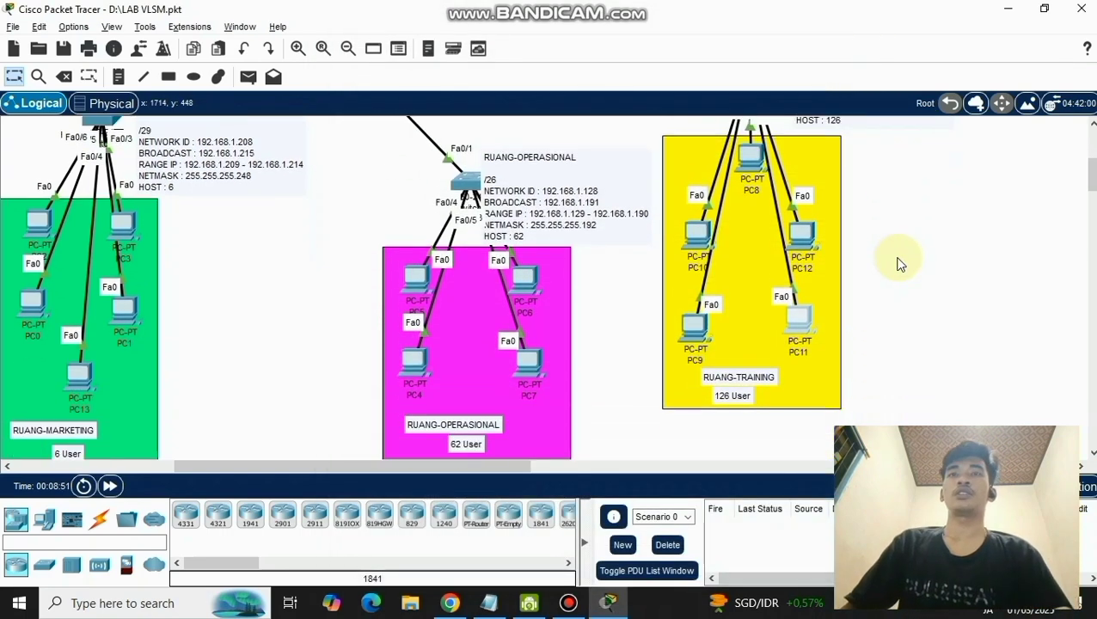
{"action": "scroll", "coordinate": [899, 264], "scroll_direction": "up", "scroll_amount": 5}
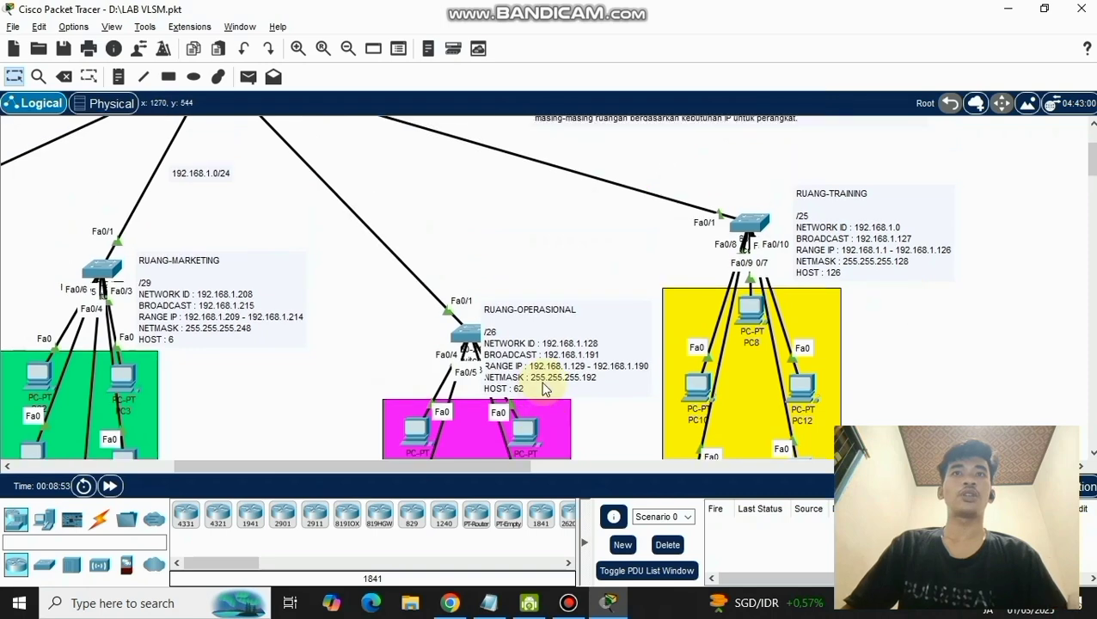
{"action": "scroll", "coordinate": [554, 379], "scroll_direction": "up", "scroll_amount": 1}
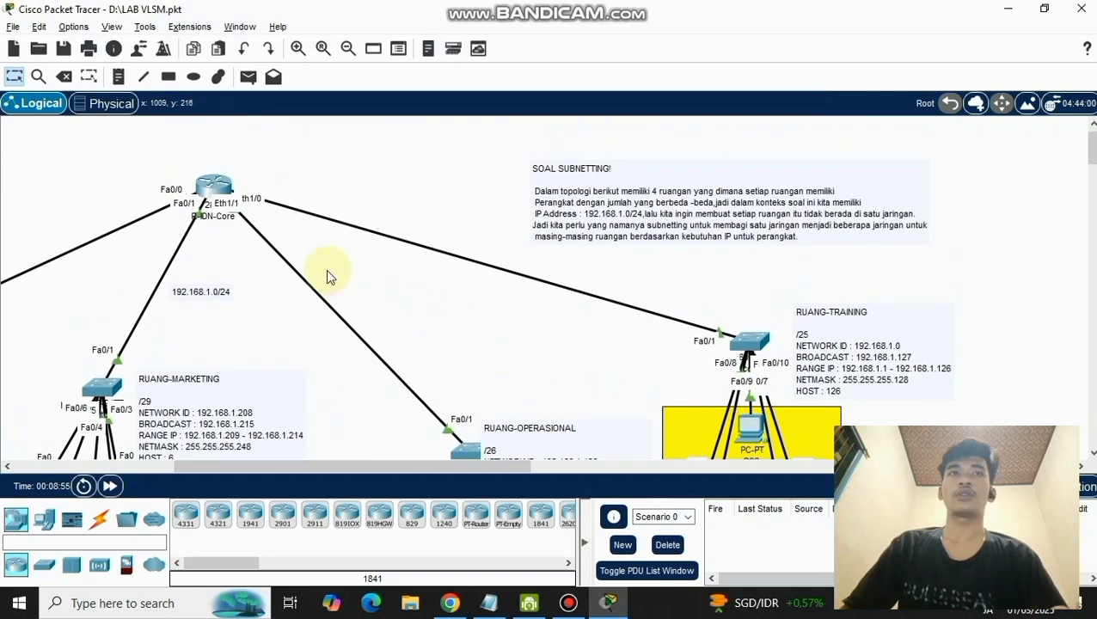
{"action": "scroll", "coordinate": [326, 269], "scroll_direction": "left", "scroll_amount": 5}
{"action": "left_click", "coordinate": [472, 203]}
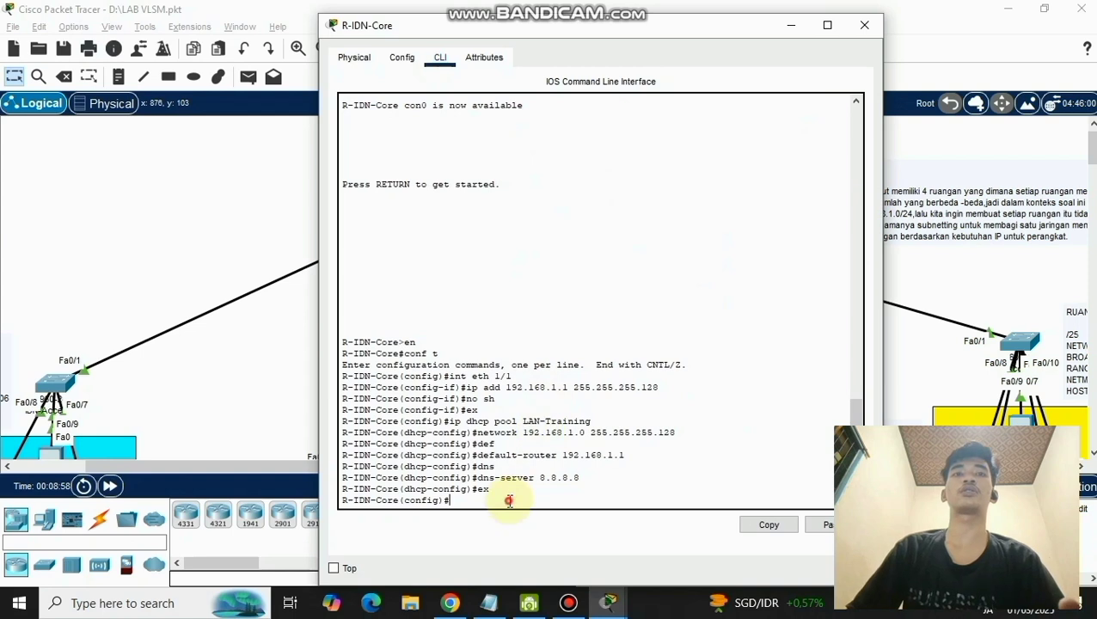
{"action": "key", "text": "Return"}
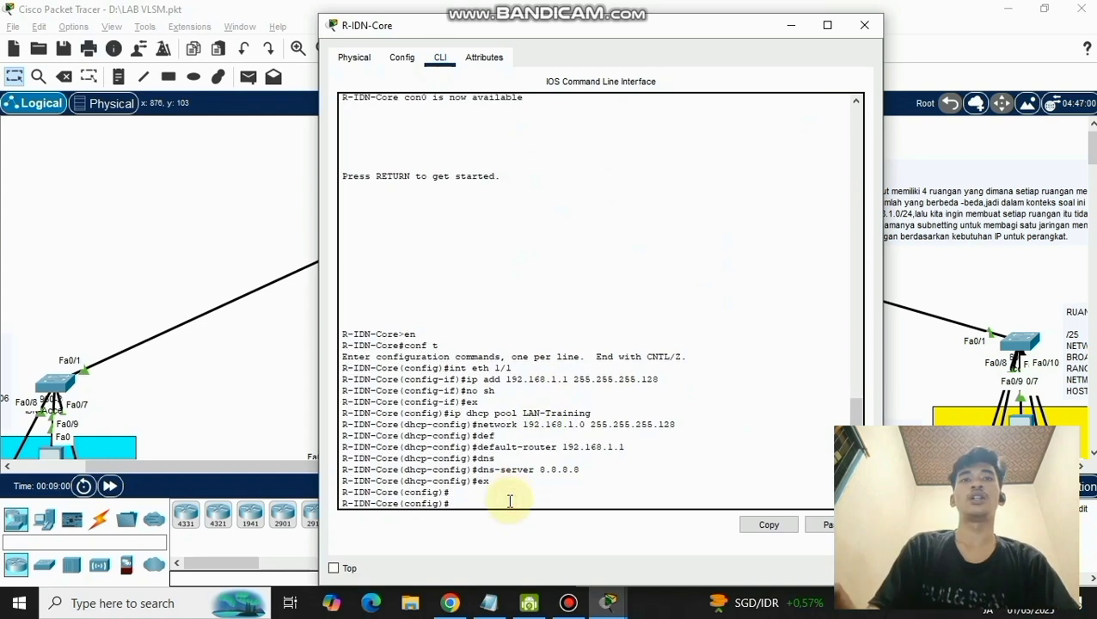
{"action": "type", "text": "int "}
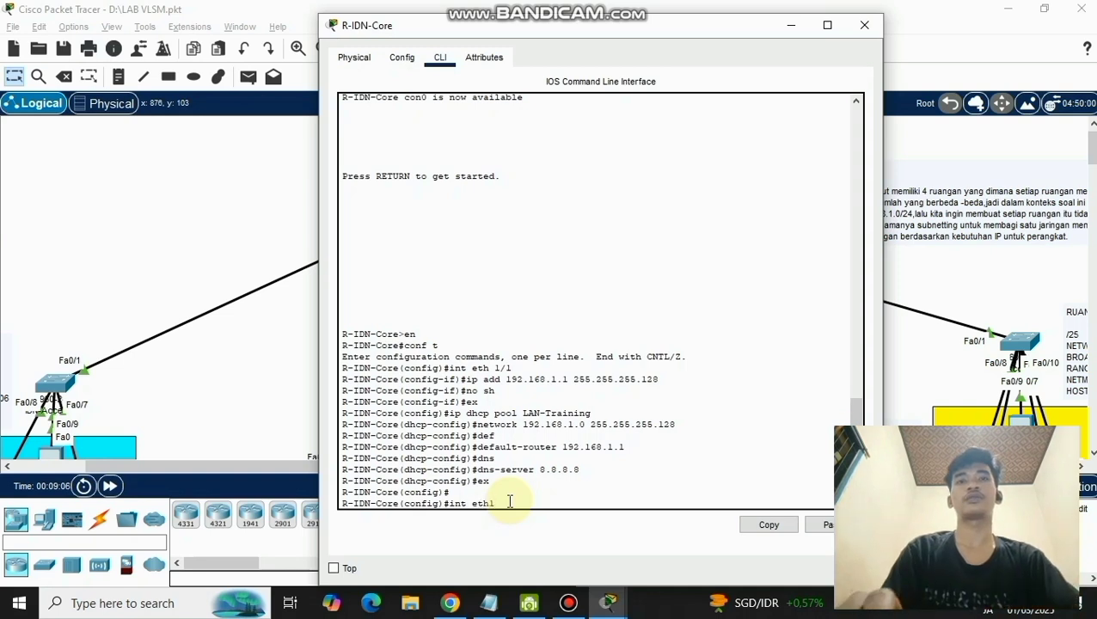
{"action": "type", "text": "eth1/0"}
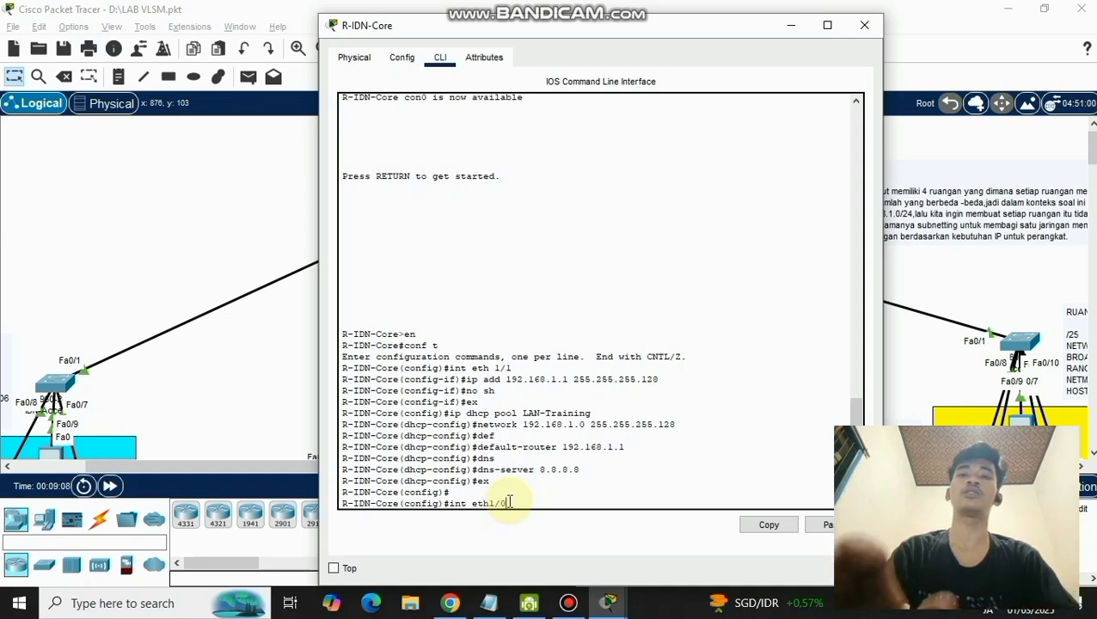
- Minimize the router window and move the RUANG-OPERASIONAL switch slightly away from its subnet note
{"action": "left_click", "coordinate": [789, 26]}
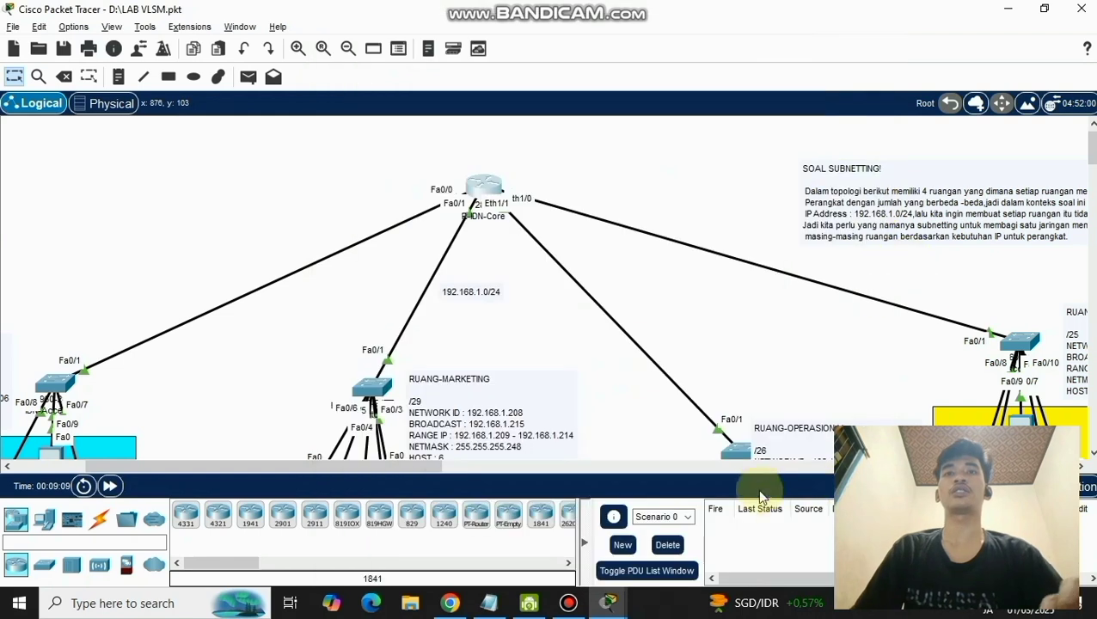
{"action": "left_click", "coordinate": [732, 453]}
{"action": "mouse_move", "coordinate": [731, 448]}
{"action": "left_mouse_down"}
{"action": "mouse_move", "coordinate": [711, 225]}
{"action": "mouse_move", "coordinate": [727, 196]}
{"action": "mouse_move", "coordinate": [720, 443]}
{"action": "left_mouse_up"}
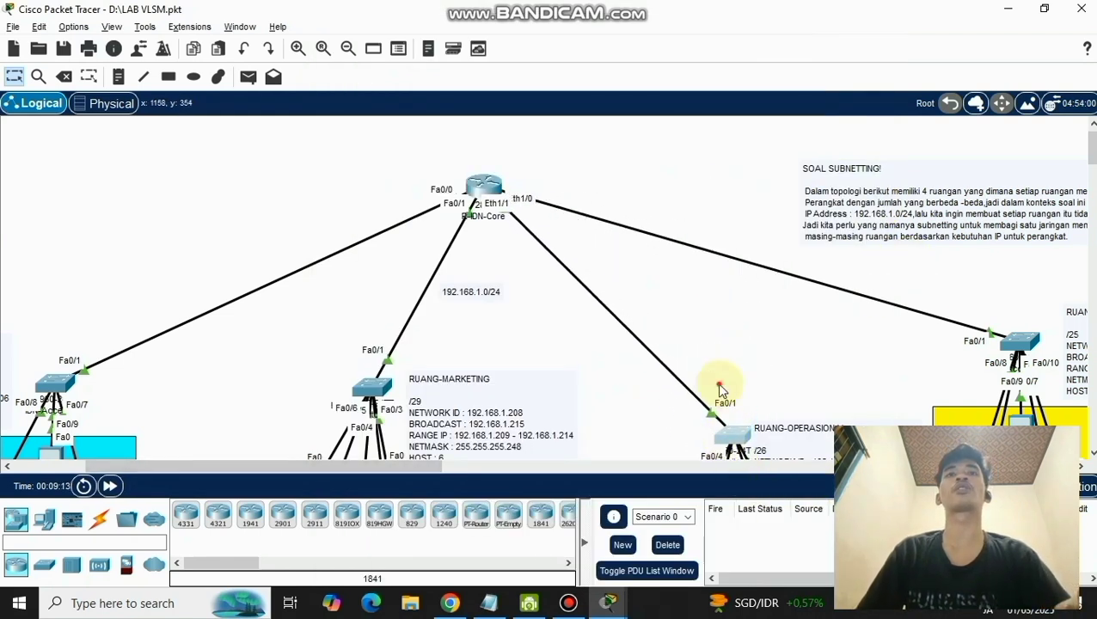
- Reopen R-IDN-Core's command line, enter configuration of interface eth1/0 and write the start of its ip add command
{"action": "left_click", "coordinate": [486, 185]}
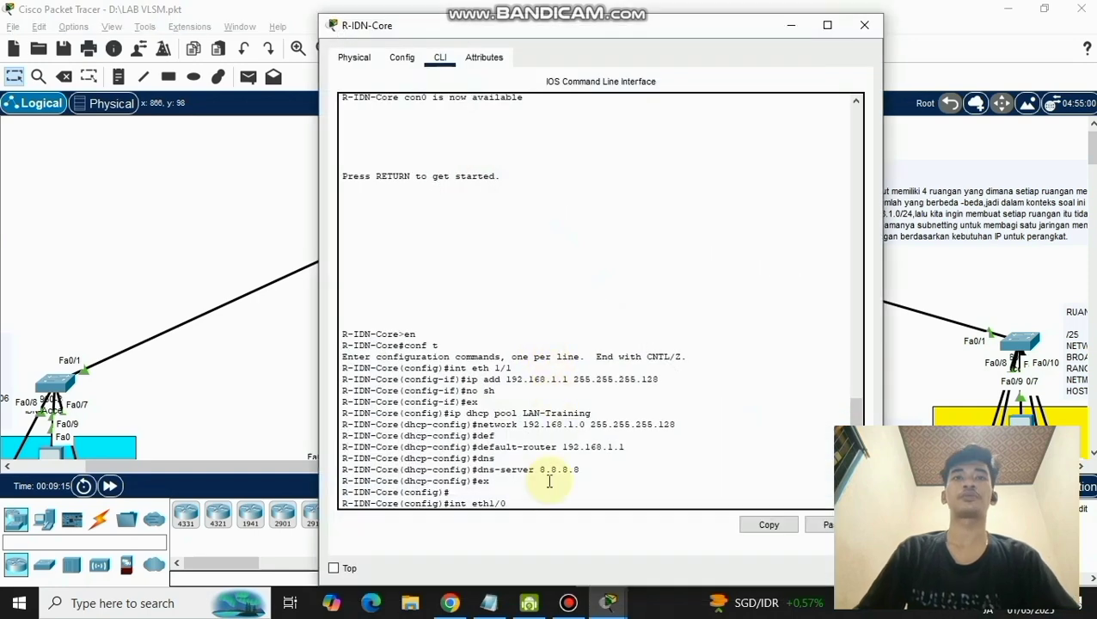
{"action": "key", "text": "Return"}
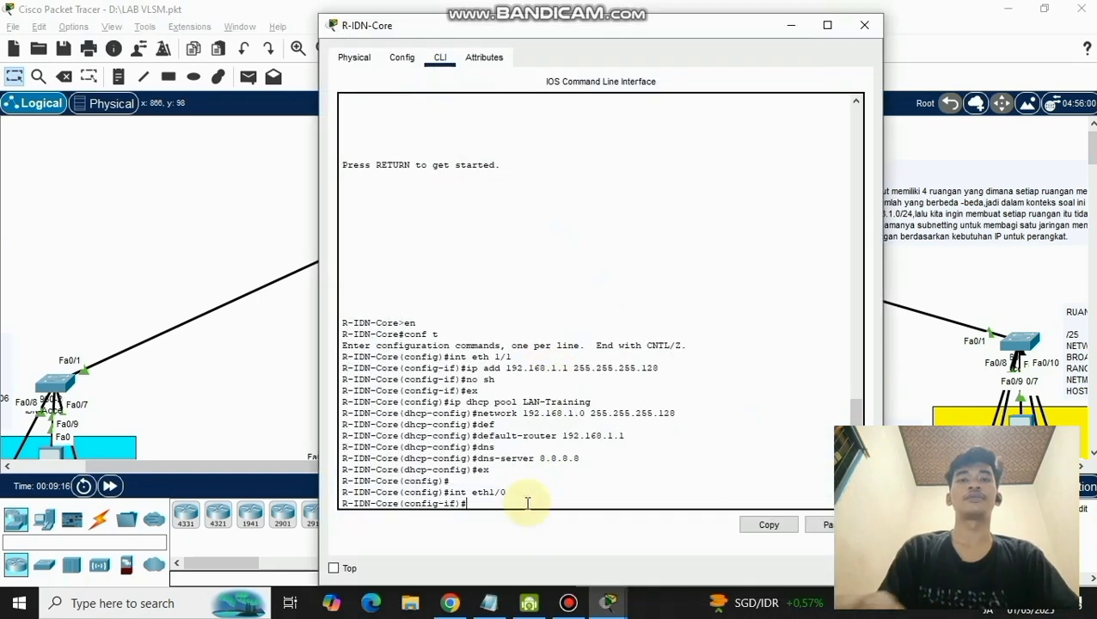
{"action": "type", "text": "ip add"}
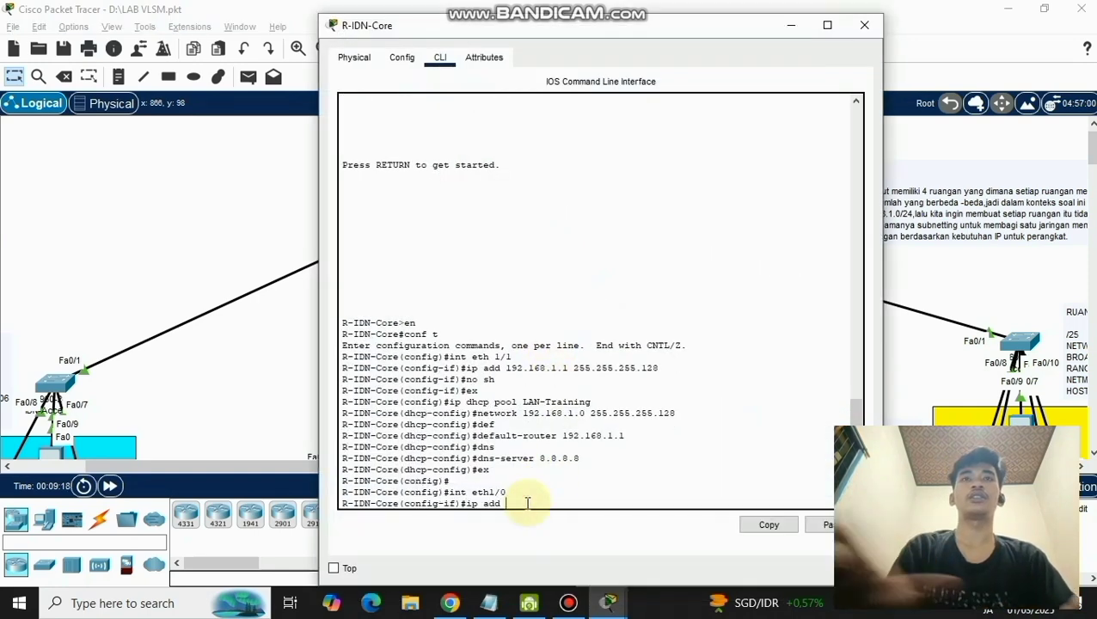
- Consult the RUANG-OPERASIONAL subnet note, then assign 192.168.1.129 with mask 255.255.255.192 to R-IDN-Core's eth1/0 interface
{"action": "left_click", "coordinate": [791, 26]}
{"action": "scroll", "coordinate": [792, 312], "scroll_direction": "down", "scroll_amount": 5}
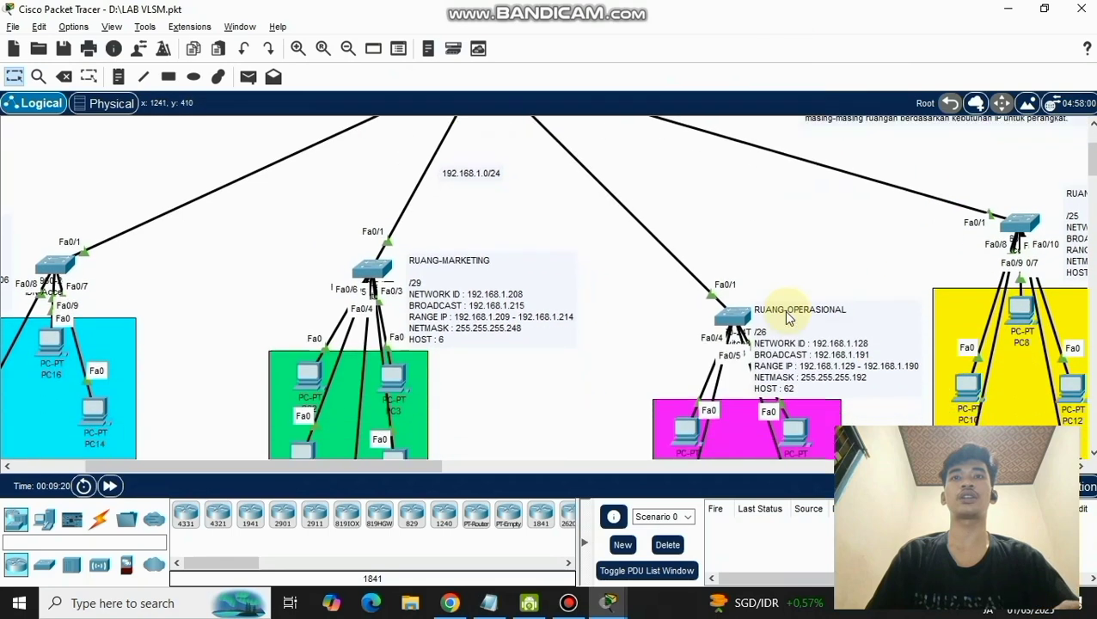
{"action": "scroll", "coordinate": [783, 311], "scroll_direction": "right", "scroll_amount": 6}
{"action": "scroll", "coordinate": [783, 311], "scroll_direction": "left", "scroll_amount": 3}
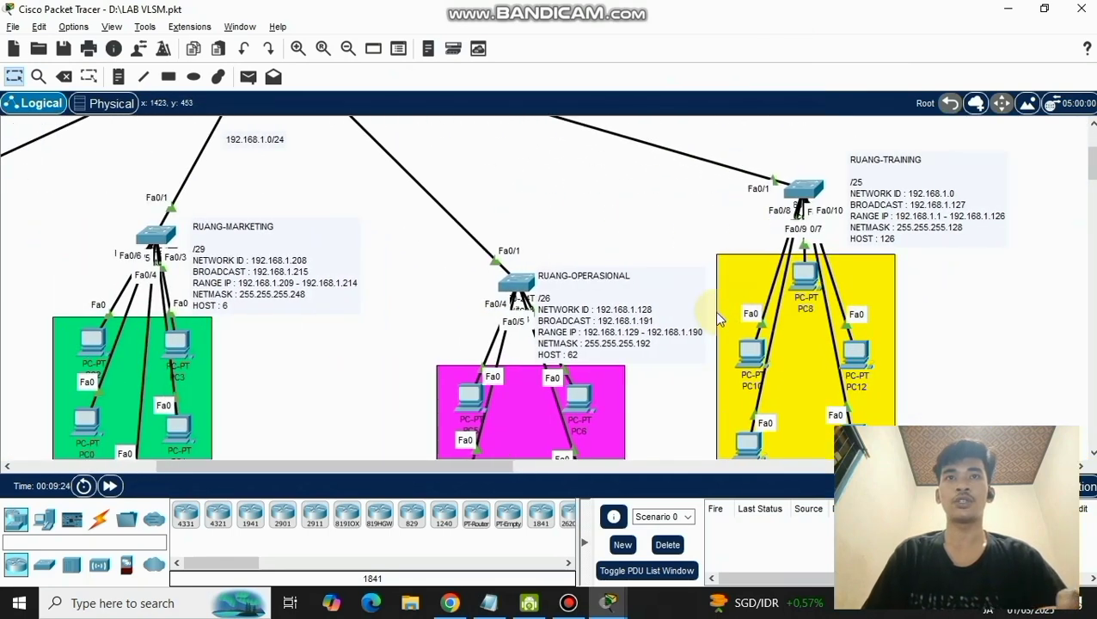
{"action": "scroll", "coordinate": [718, 318], "scroll_direction": "up", "scroll_amount": 2}
{"action": "scroll", "coordinate": [718, 318], "scroll_direction": "up", "scroll_amount": 4}
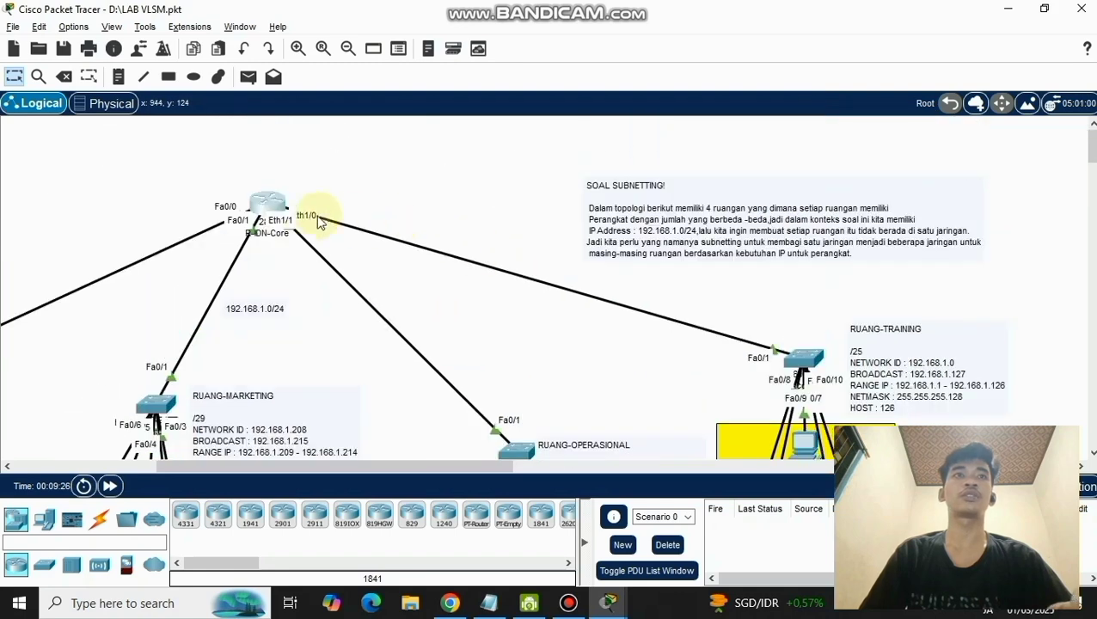
{"action": "left_click", "coordinate": [269, 192]}
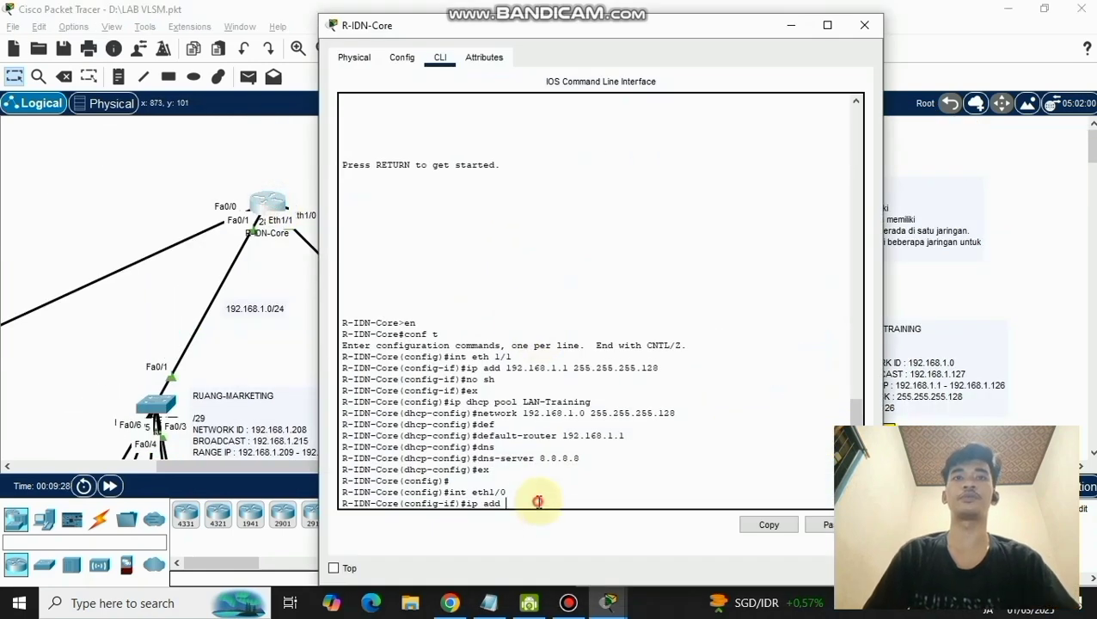
{"action": "type", "text": "2."}
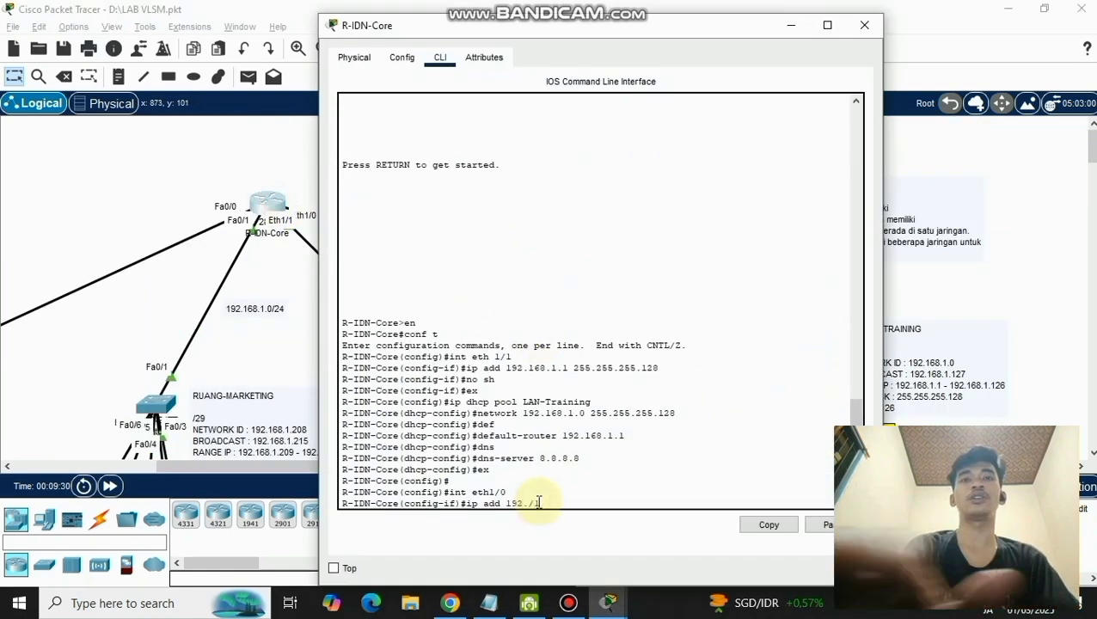
{"action": "type", "text": "168."}
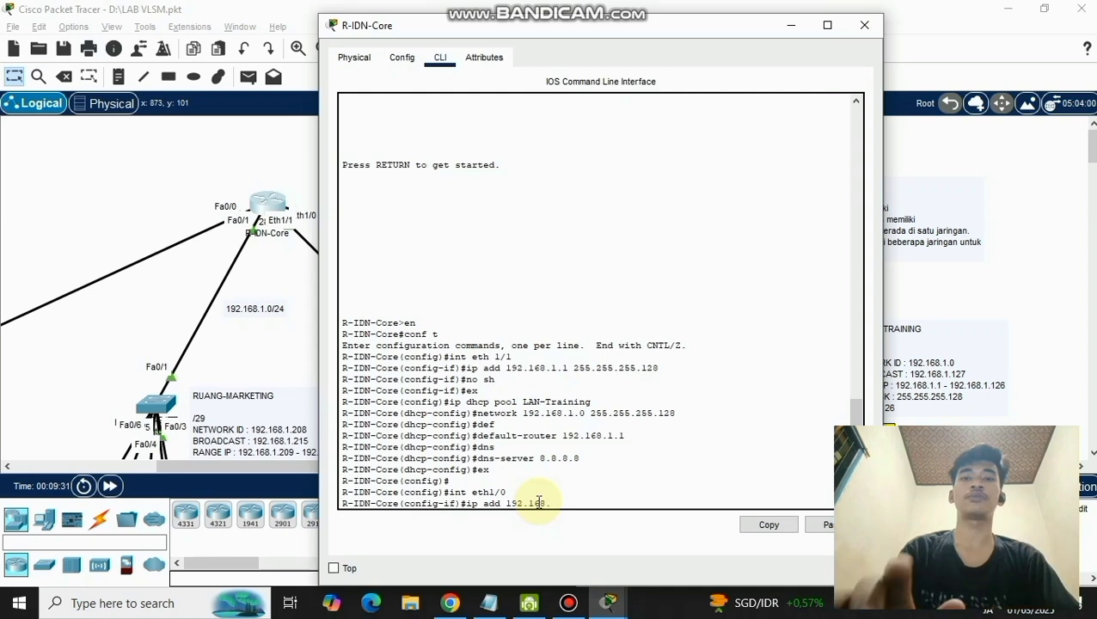
{"action": "type", "text": "1.129"}
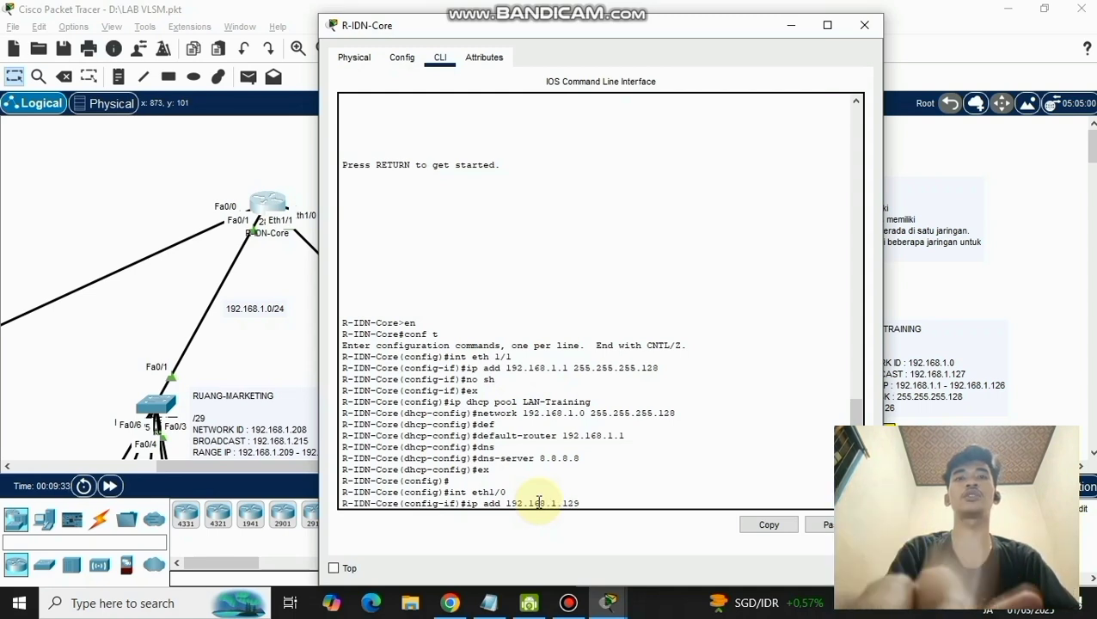
{"action": "type", "text": " 255."}
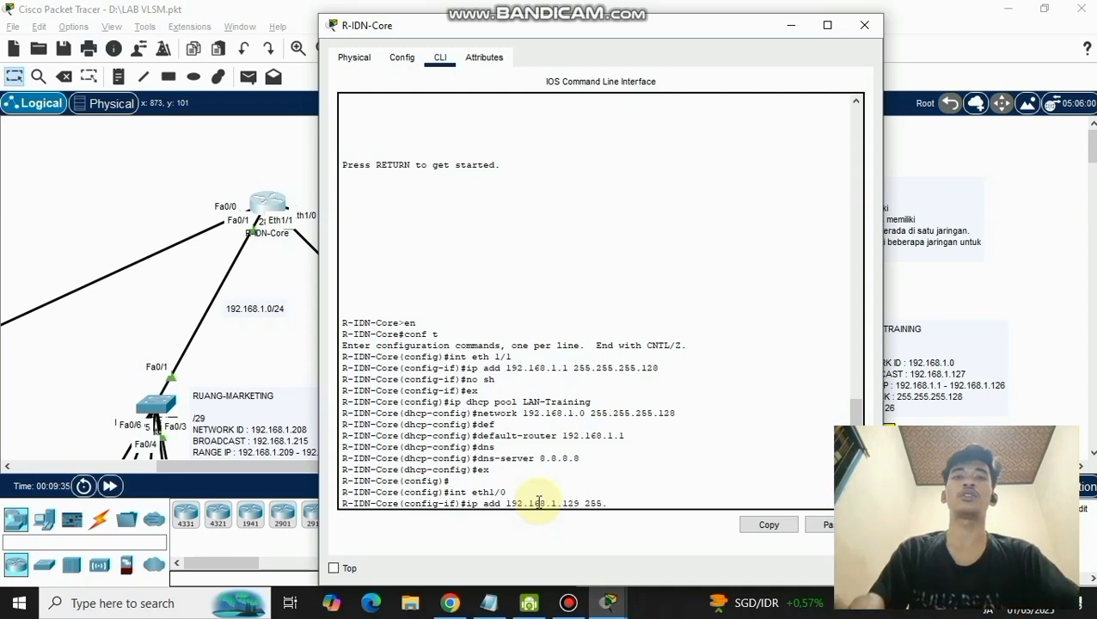
{"action": "type", "text": "255.255."}
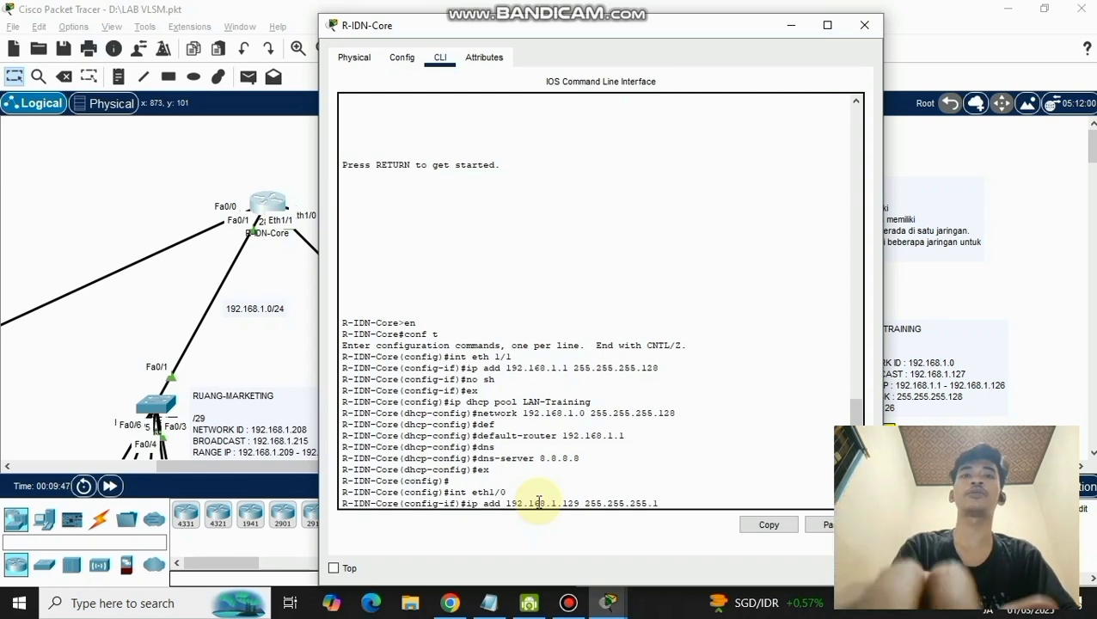
{"action": "type", "text": "192"}
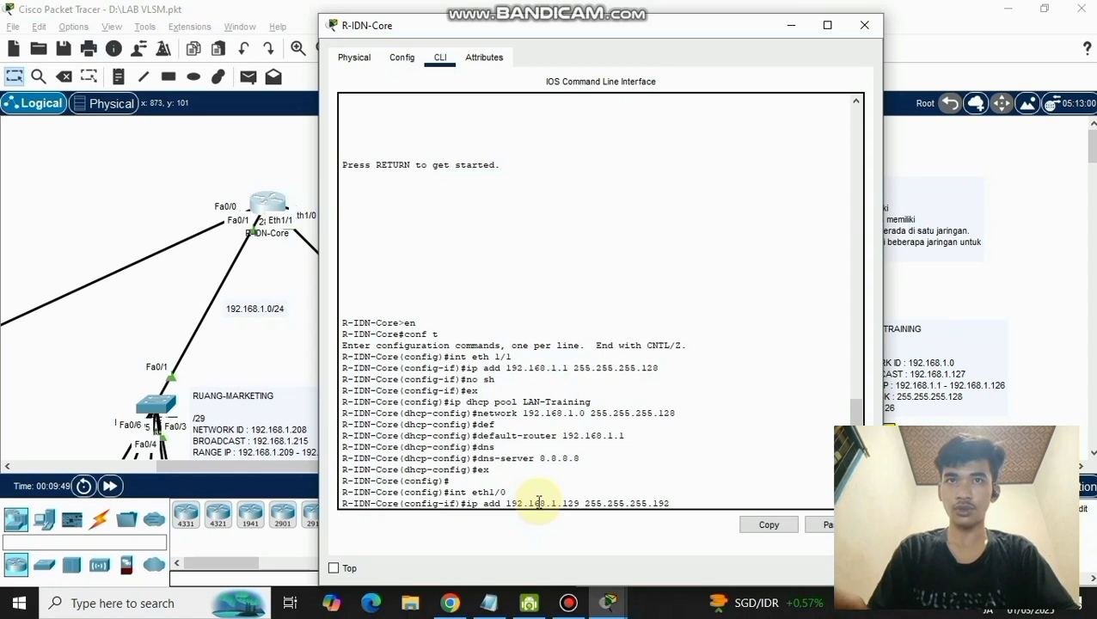
{"action": "key", "text": "Return"}
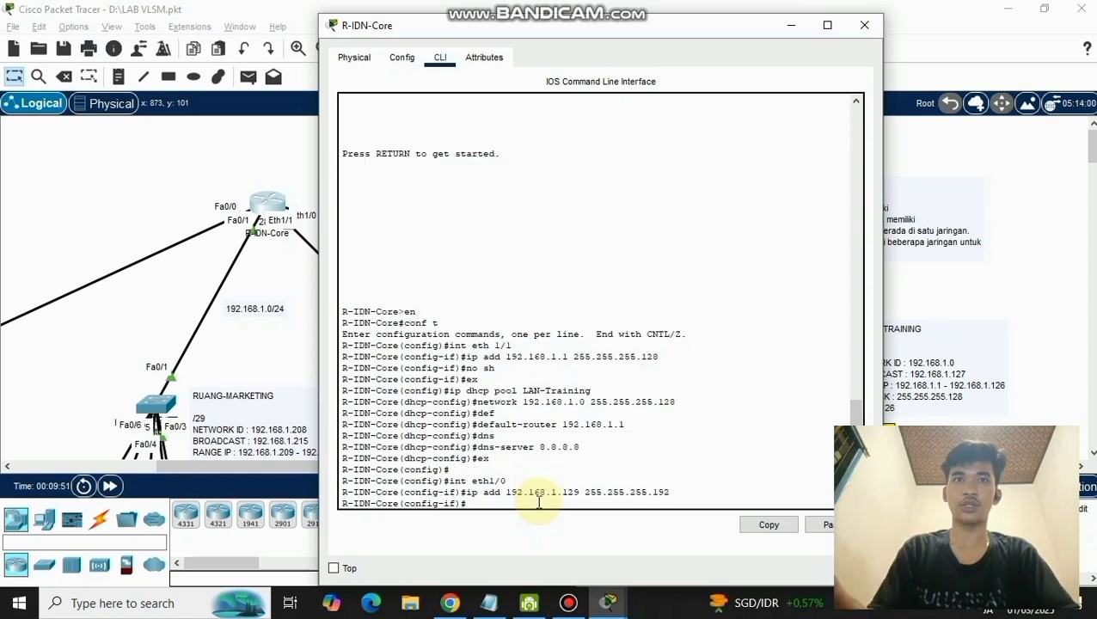
- Enable interface eth1/0 with no sh and return to global configuration mode with ex
{"action": "type", "text": "no sh"}
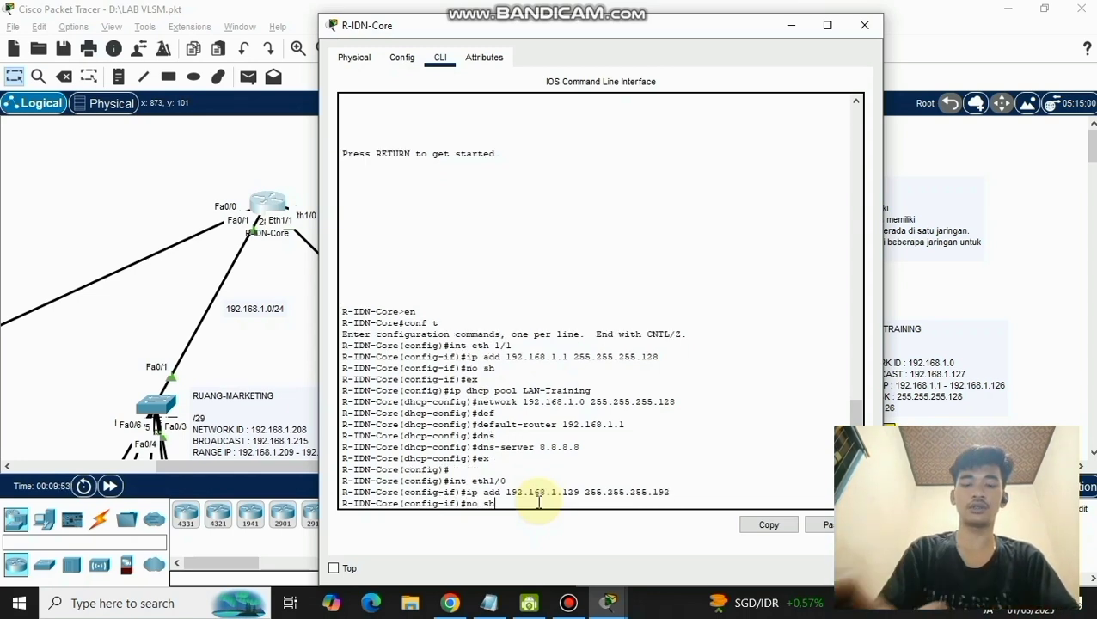
{"action": "key", "text": "Return"}
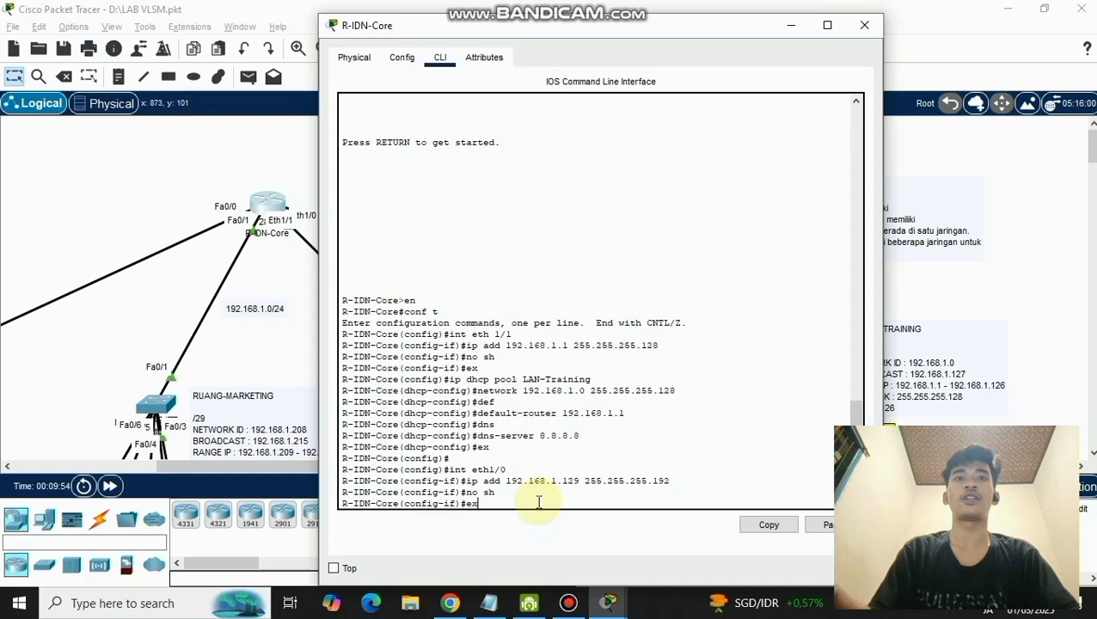
{"action": "key", "text": "Return"}
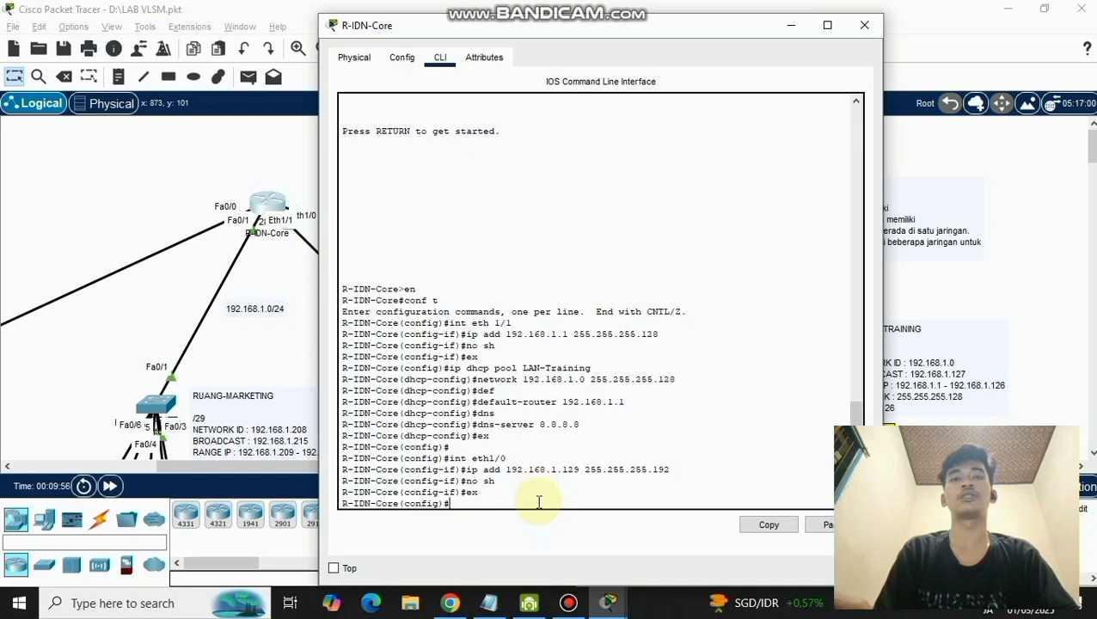
- Create a DHCP pool named LAN-Operasion on R-IDN-Core
{"action": "type", "text": "ip "}
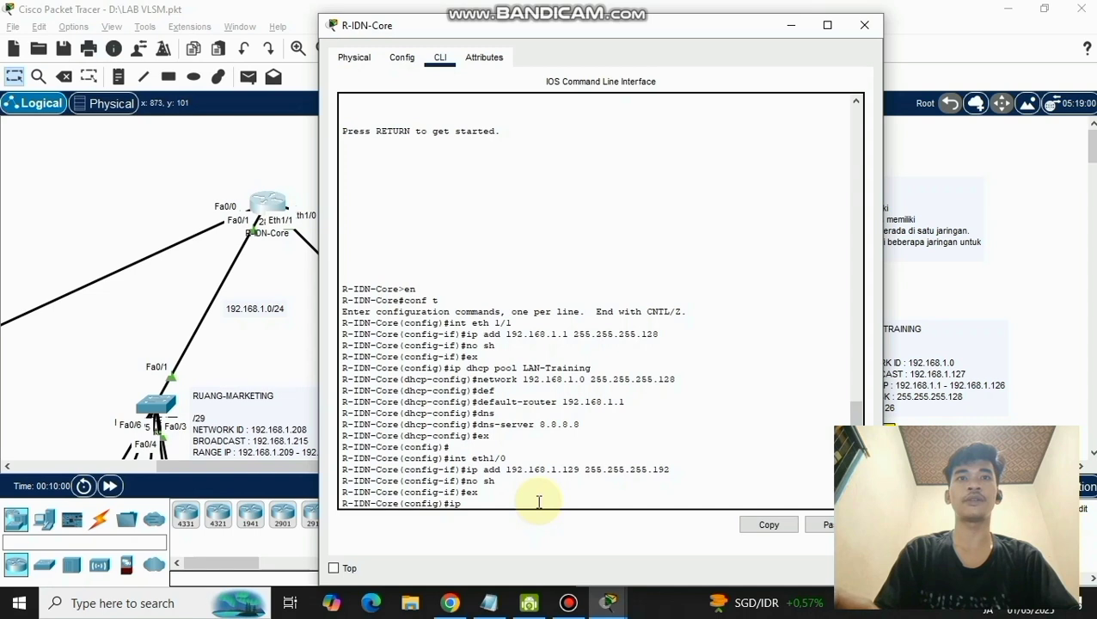
{"action": "type", "text": "dhcp po"}
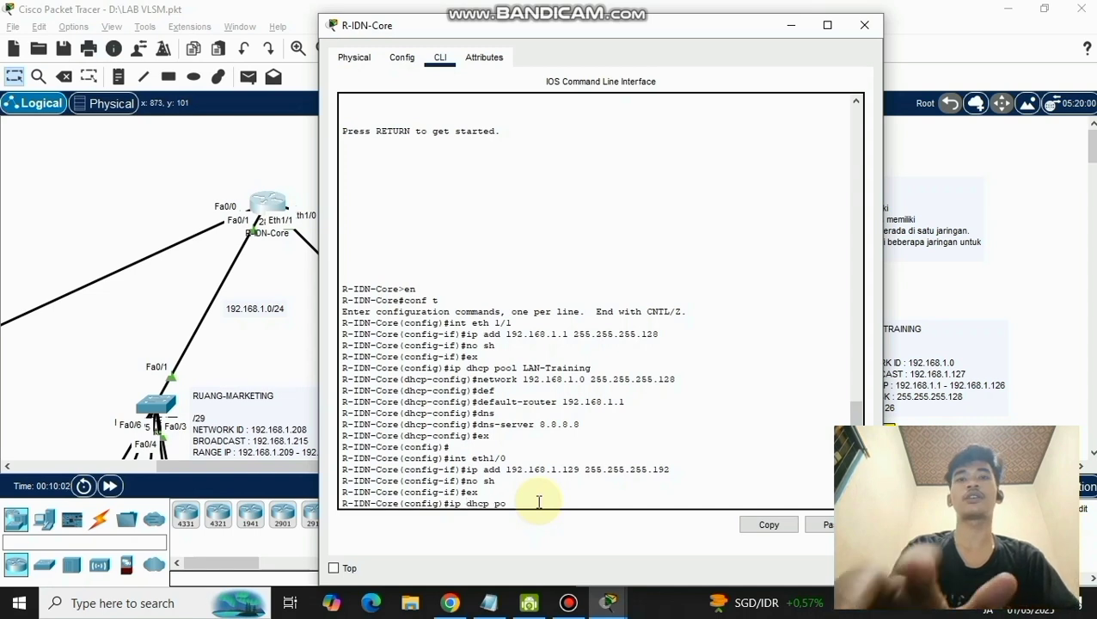
{"action": "type", "text": "ol LAN"}
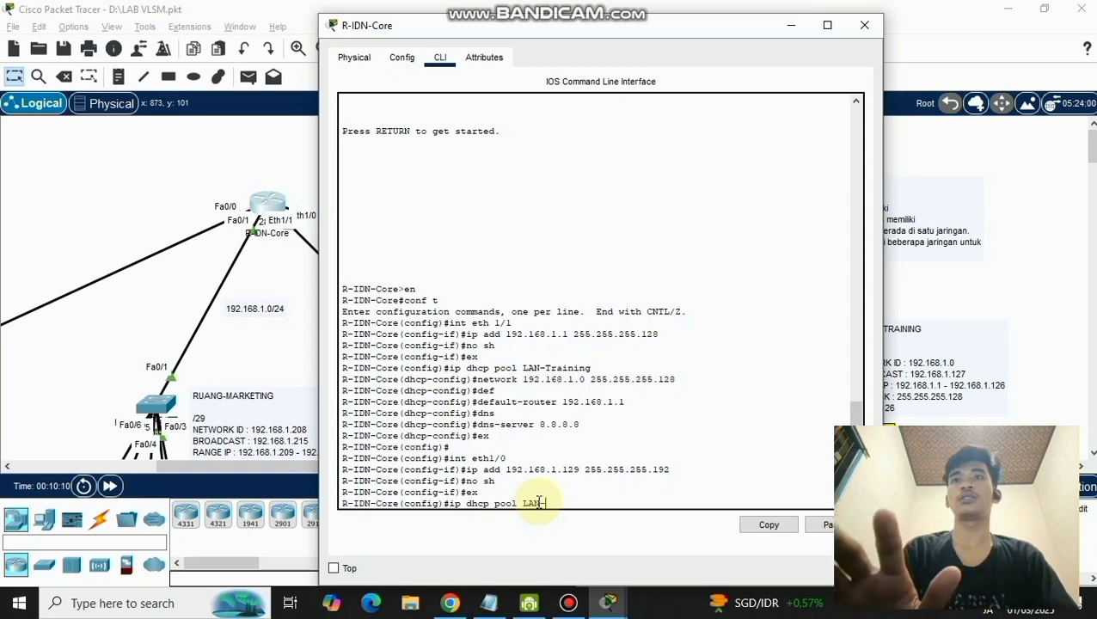
{"action": "type", "text": "-Oper"}
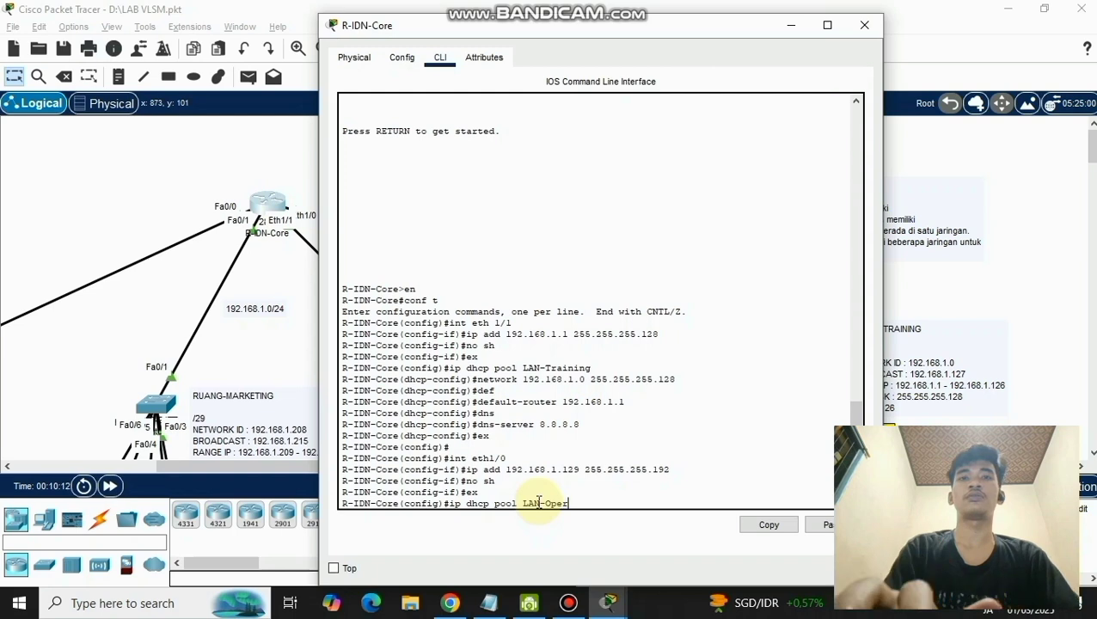
{"action": "type", "text": "ation"}
{"action": "key", "text": "Return"}
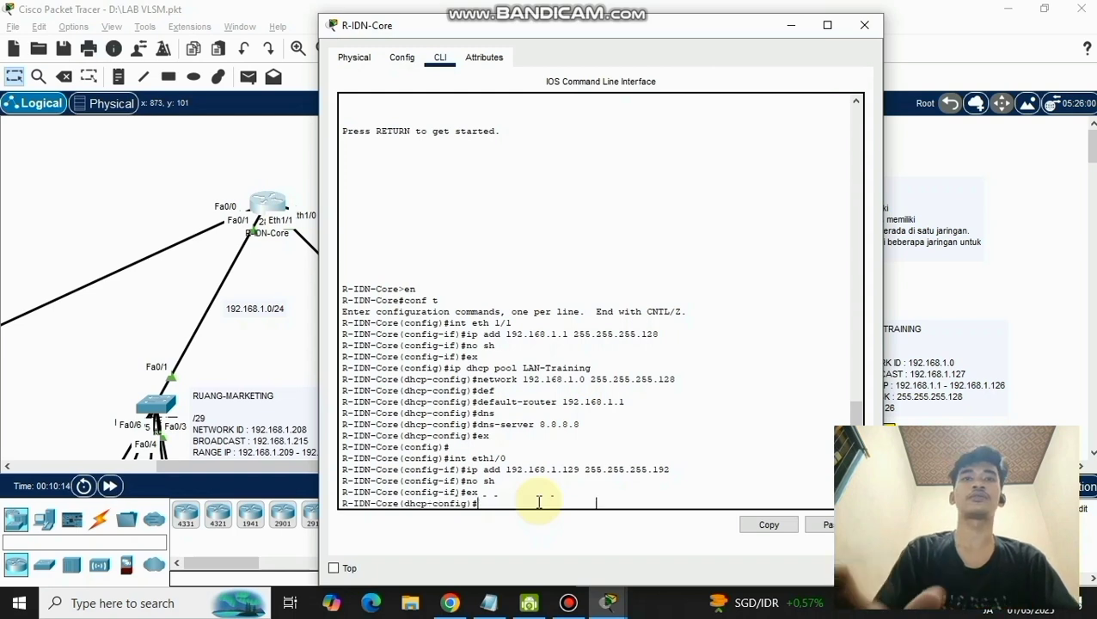
- Set the LAN-Operasion pool's network to 192.168.1.128 with mask 255.255.255.192
{"action": "type", "text": "net"}
{"action": "key", "text": "Tab"}
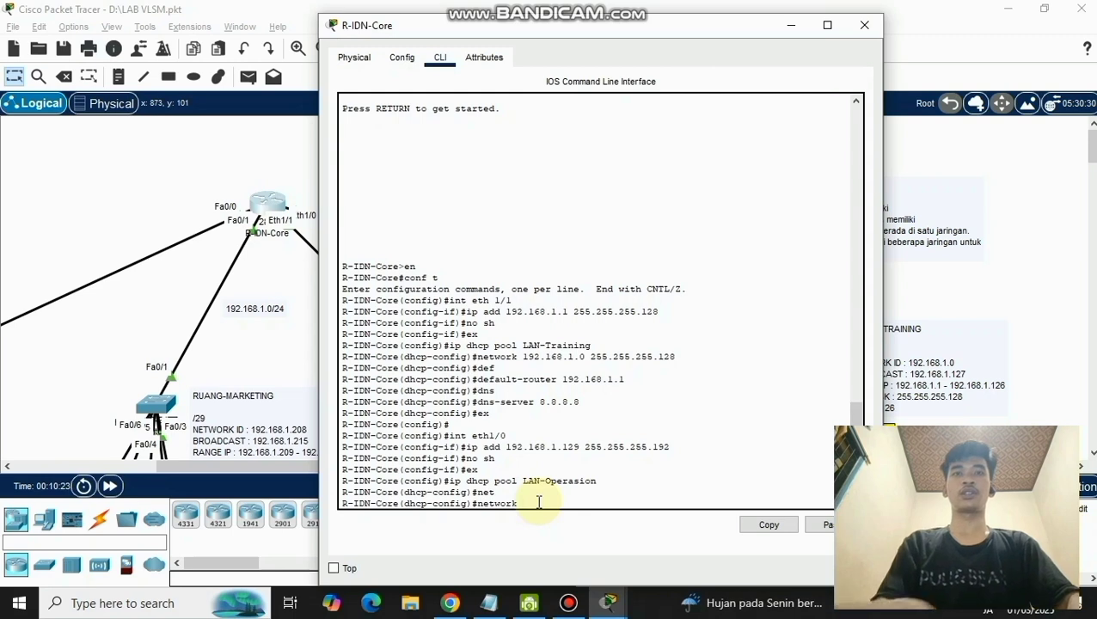
{"action": "type", "text": "192.1"}
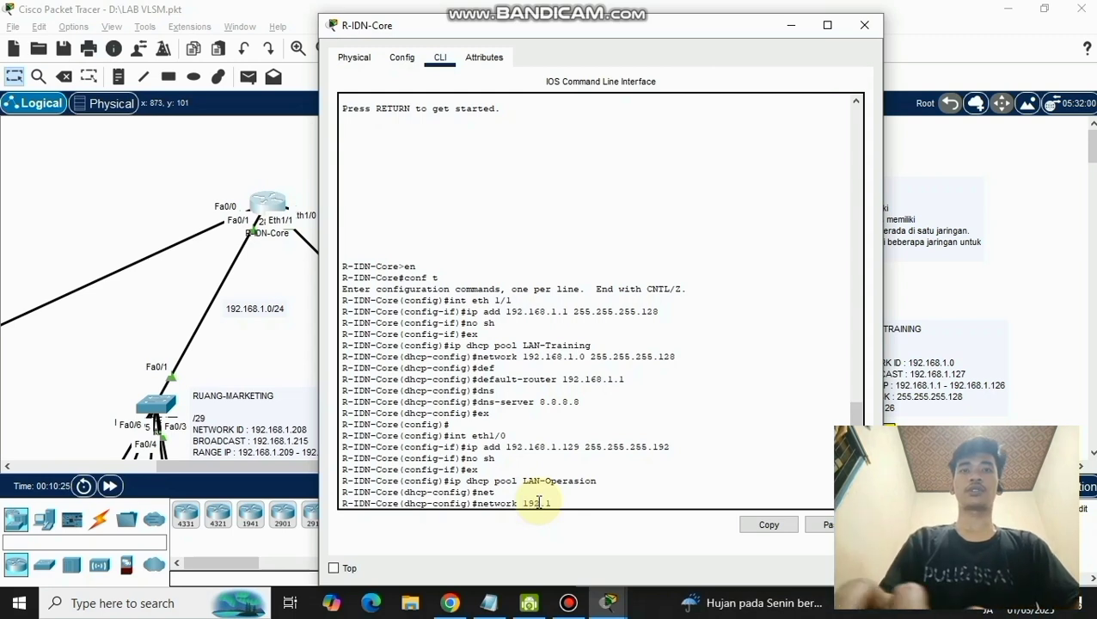
{"action": "type", "text": "68.1..1"}
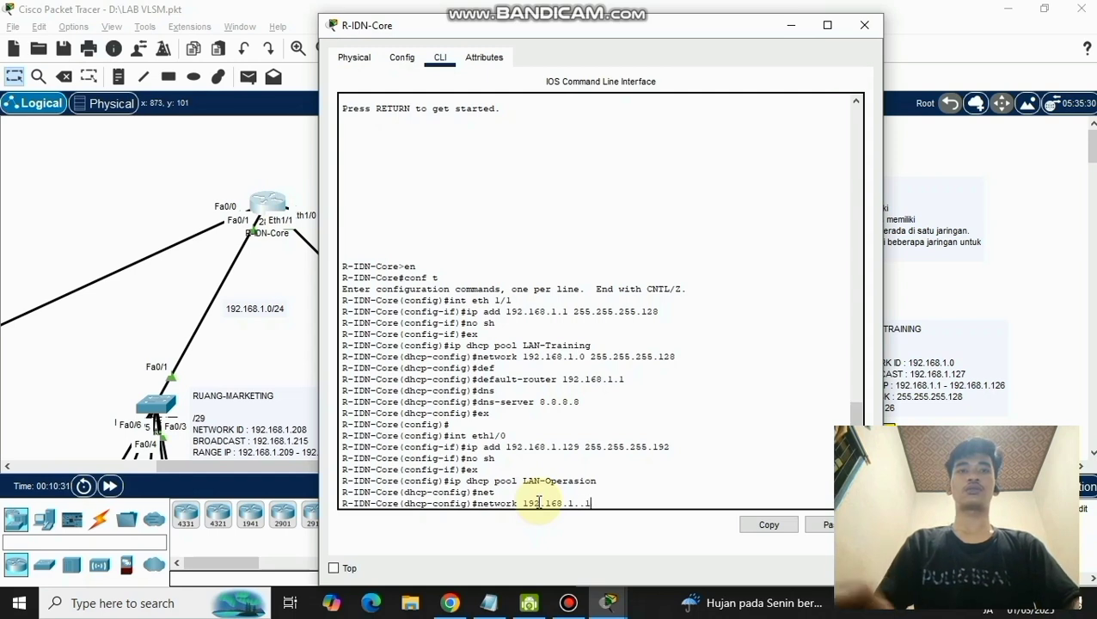
{"action": "key", "text": "BackSpace"}
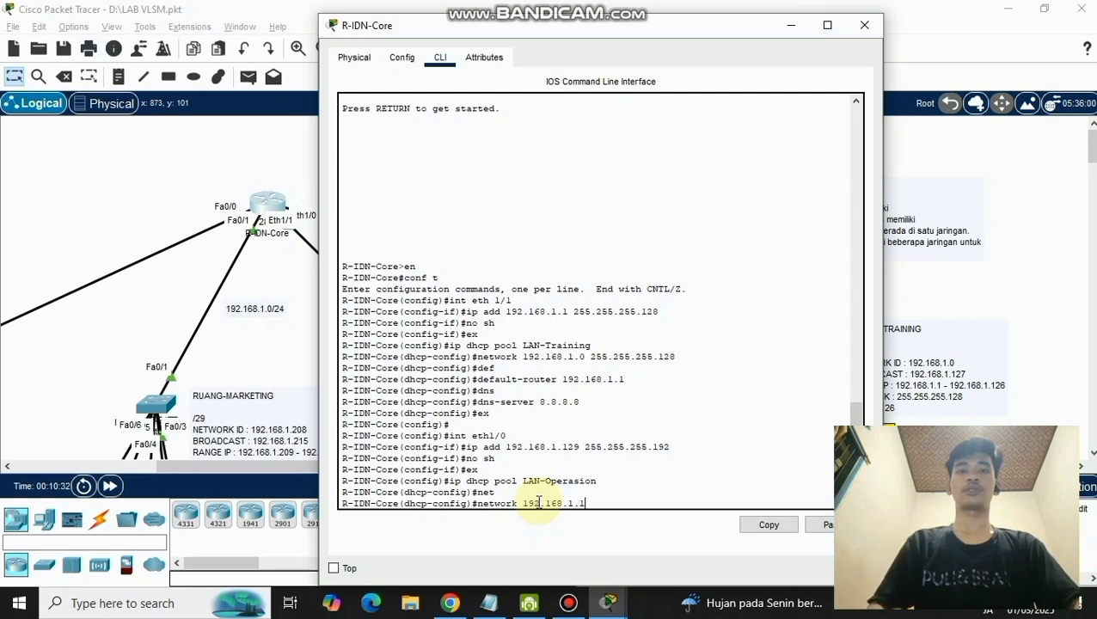
{"action": "type", "text": "128"}
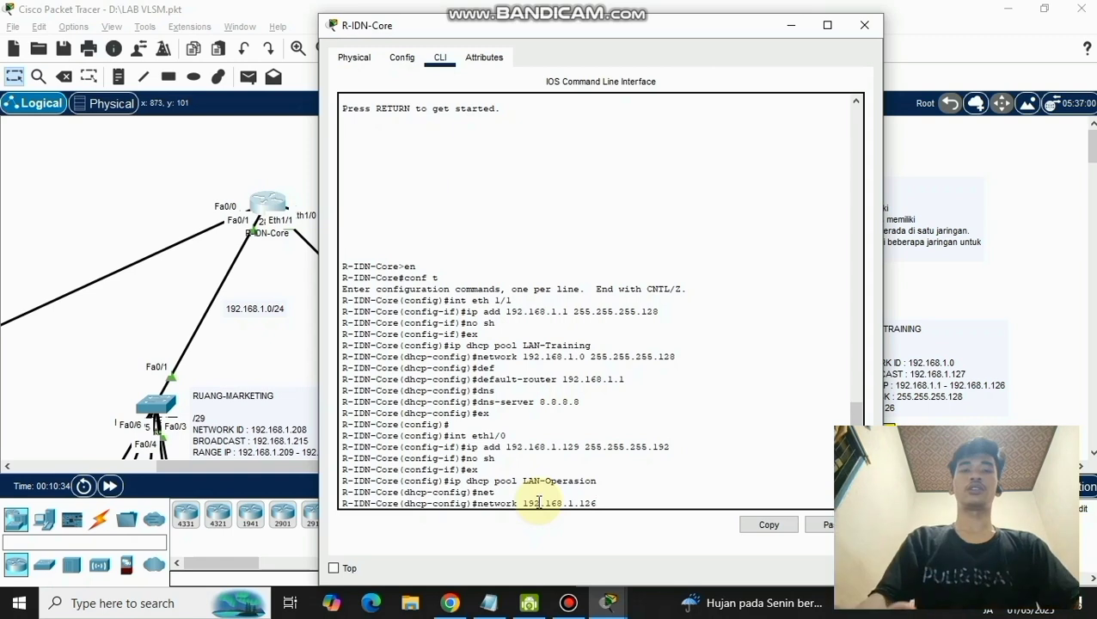
{"action": "type", "text": " 2"}
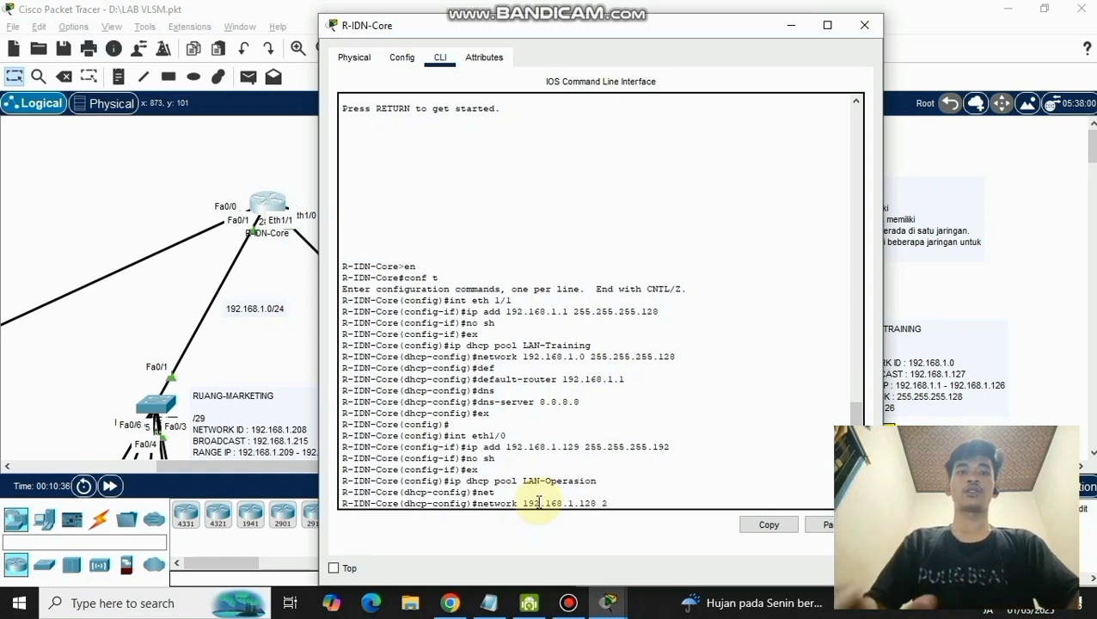
{"action": "type", "text": "55.255.255."}
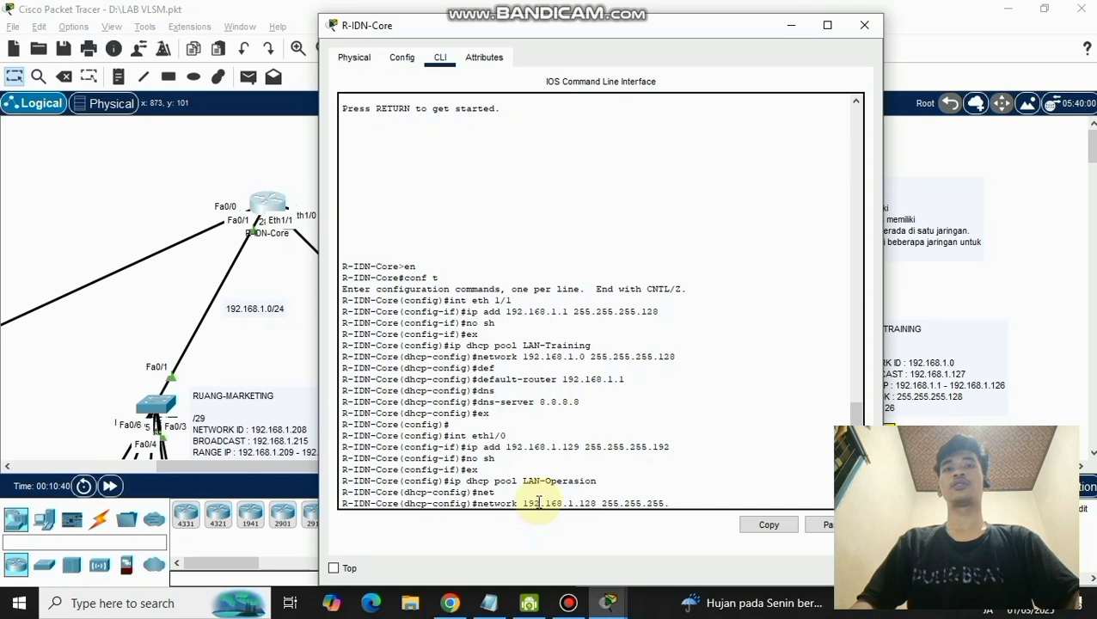
{"action": "type", "text": "1"}
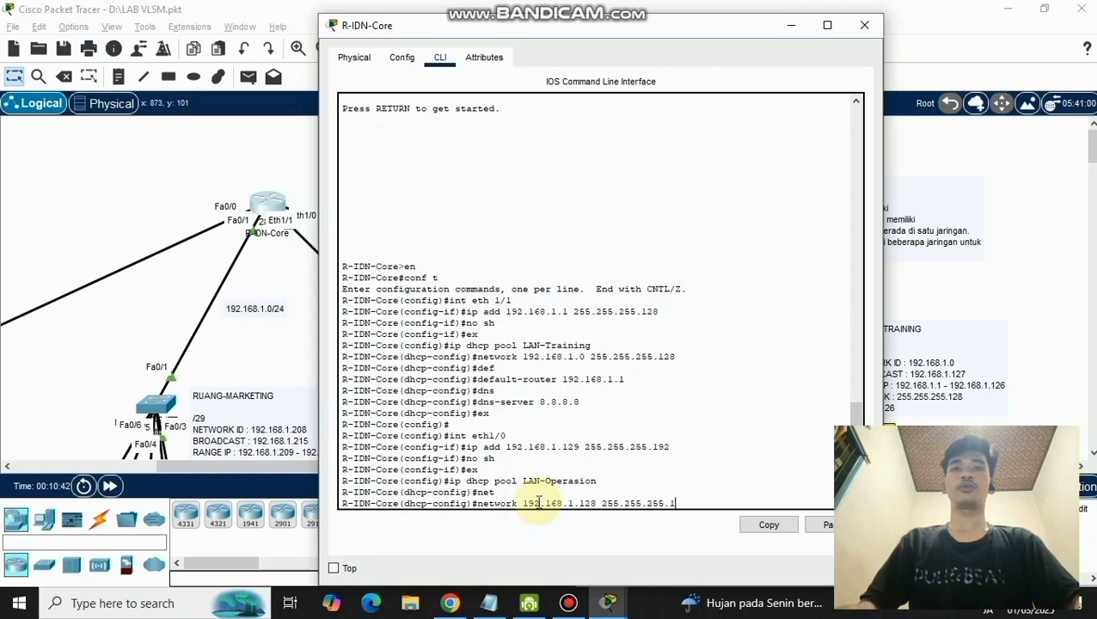
{"action": "key", "text": "BackSpace"}
{"action": "type", "text": "192"}
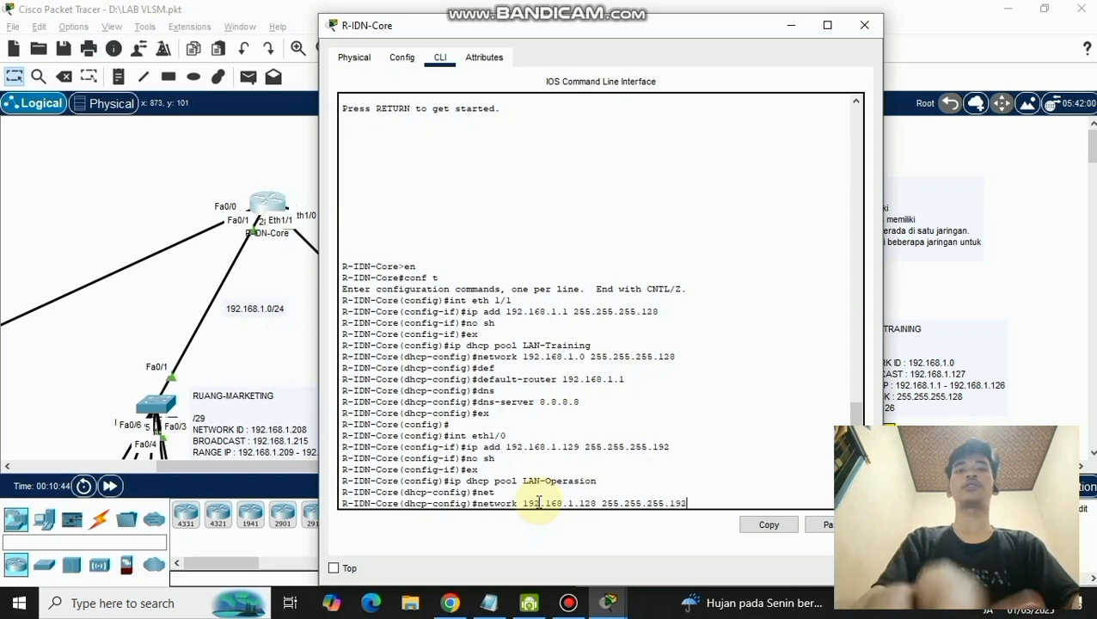
{"action": "key", "text": "Return"}
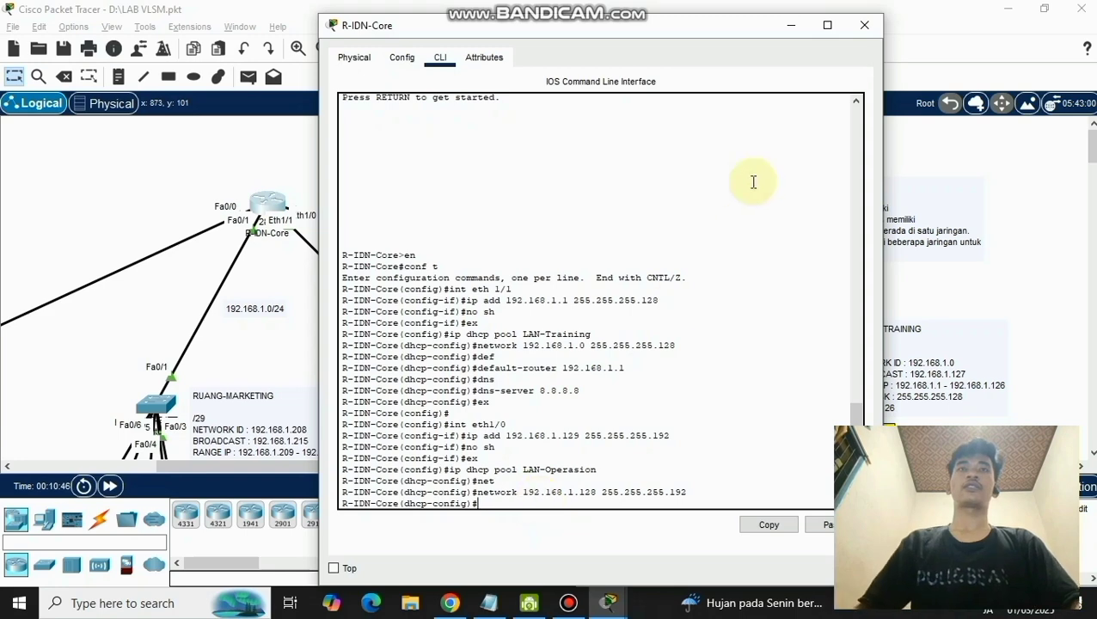
- Set the LAN-Operasion DHCP pool's default router to 192.168.1.129 on R-IDN-Core
{"action": "left_click_drag", "start_coordinate": [706, 31], "coordinate": [706, 23]}
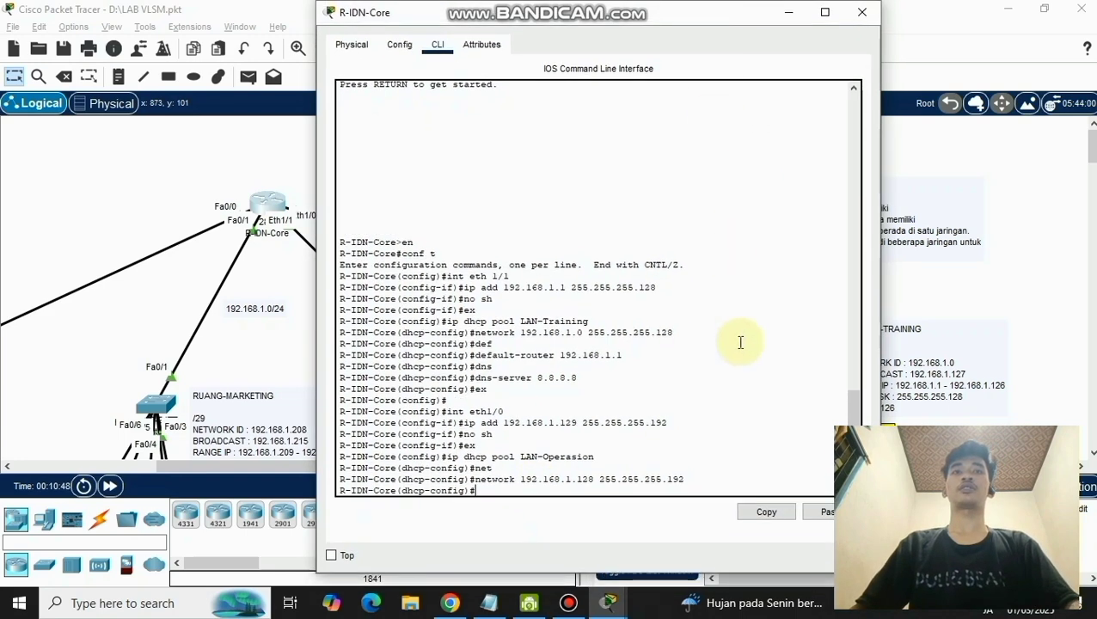
{"action": "type", "text": "def"}
{"action": "key", "text": "Tab"}
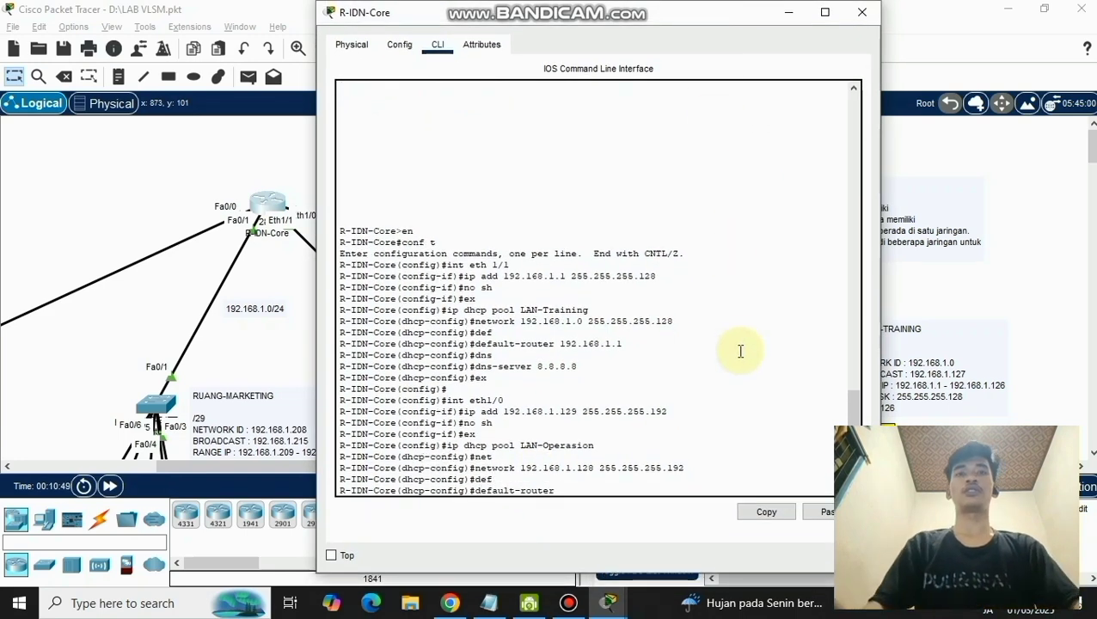
{"action": "type", "text": "192.16"}
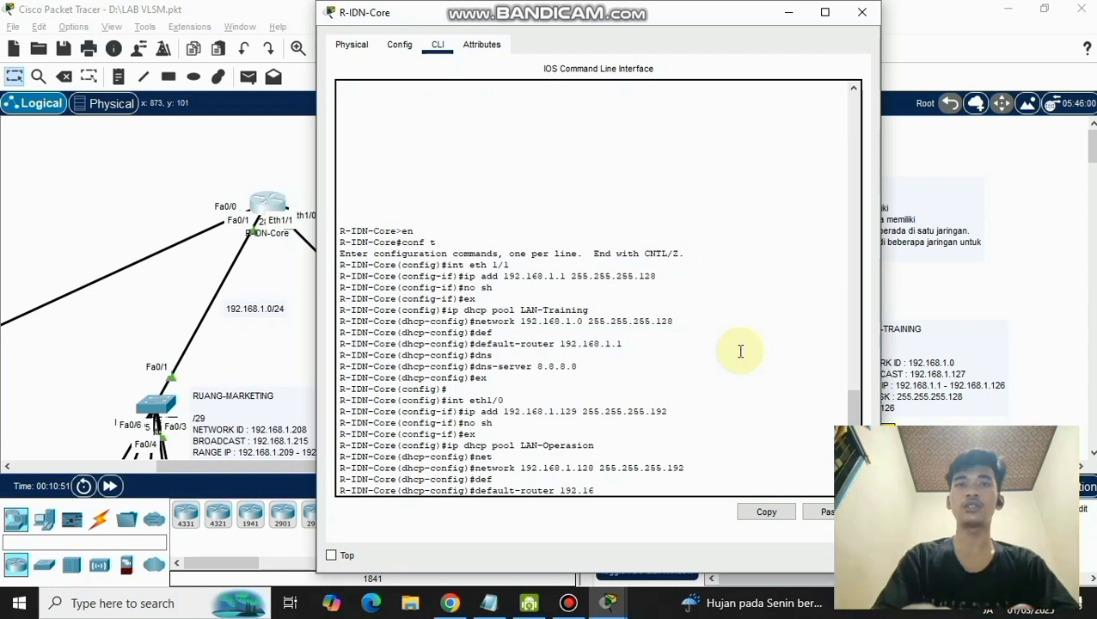
{"action": "type", "text": "8.1.12"}
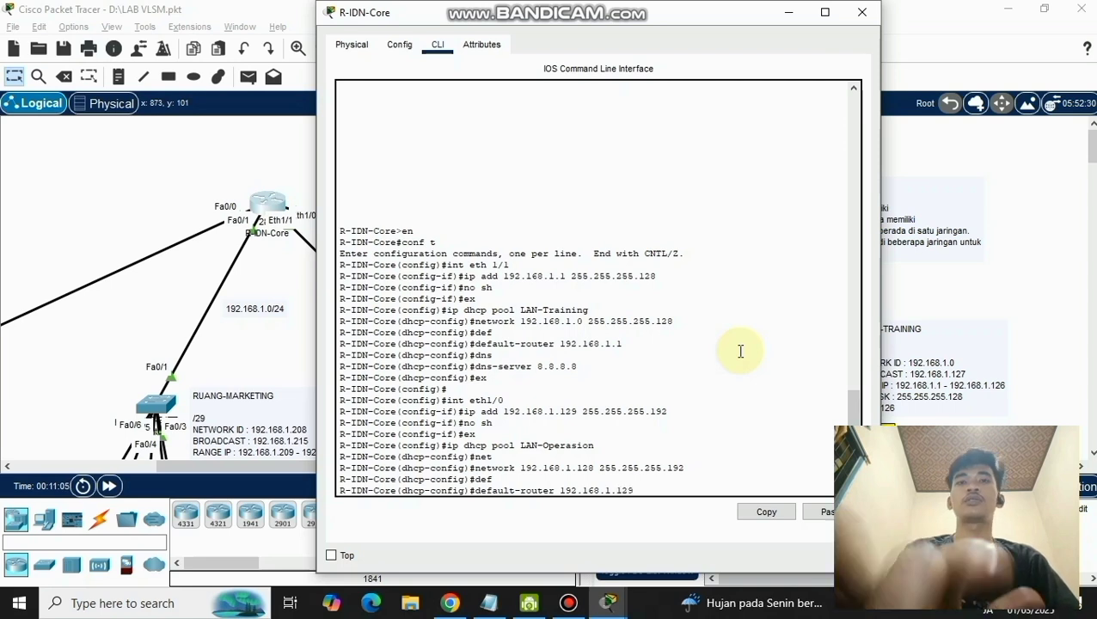
{"action": "type", "text": "9"}
{"action": "key", "text": "Return"}
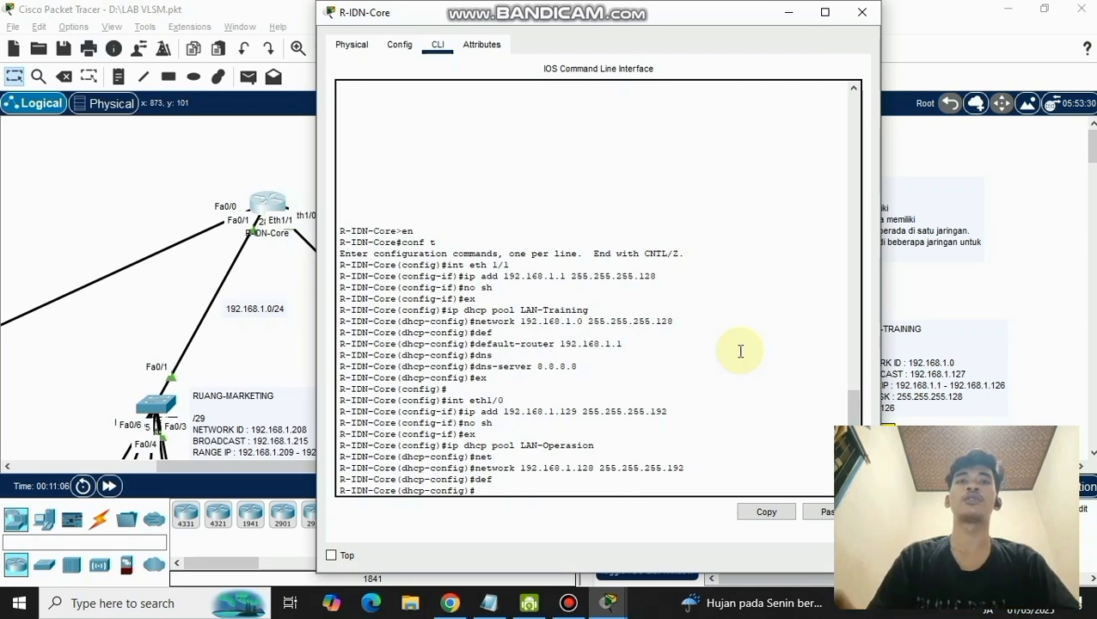
- Set the LAN-Operasion pool's DNS server to 8.8.8.8, leave pool configuration with ex and close the router window
{"action": "type", "text": "dns"}
{"action": "key", "text": "Tab"}
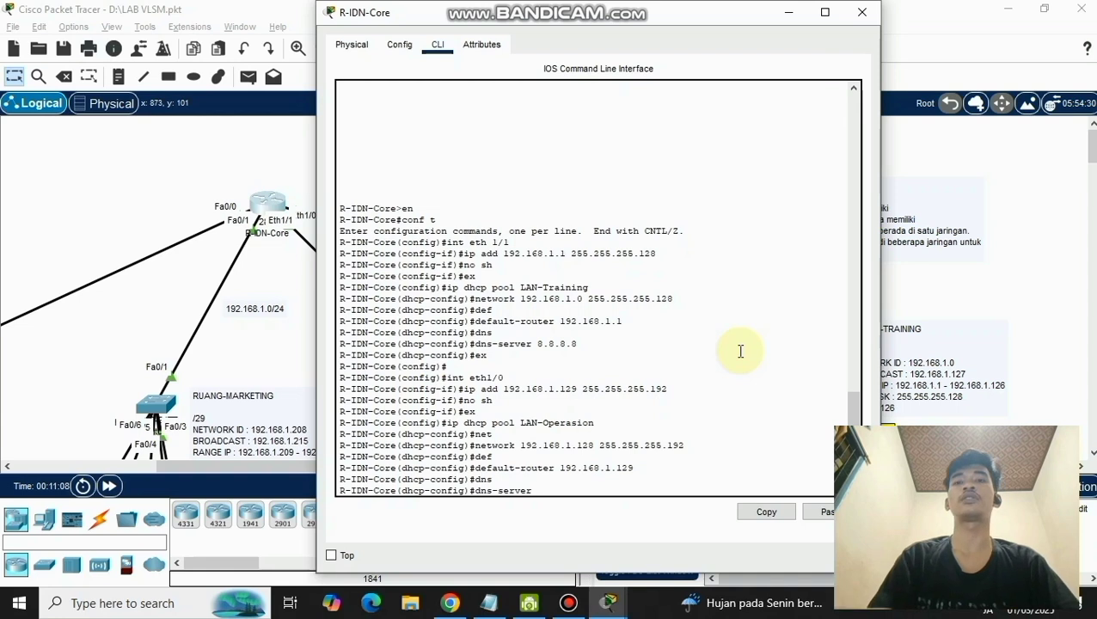
{"action": "type", "text": "8.8.8.8"}
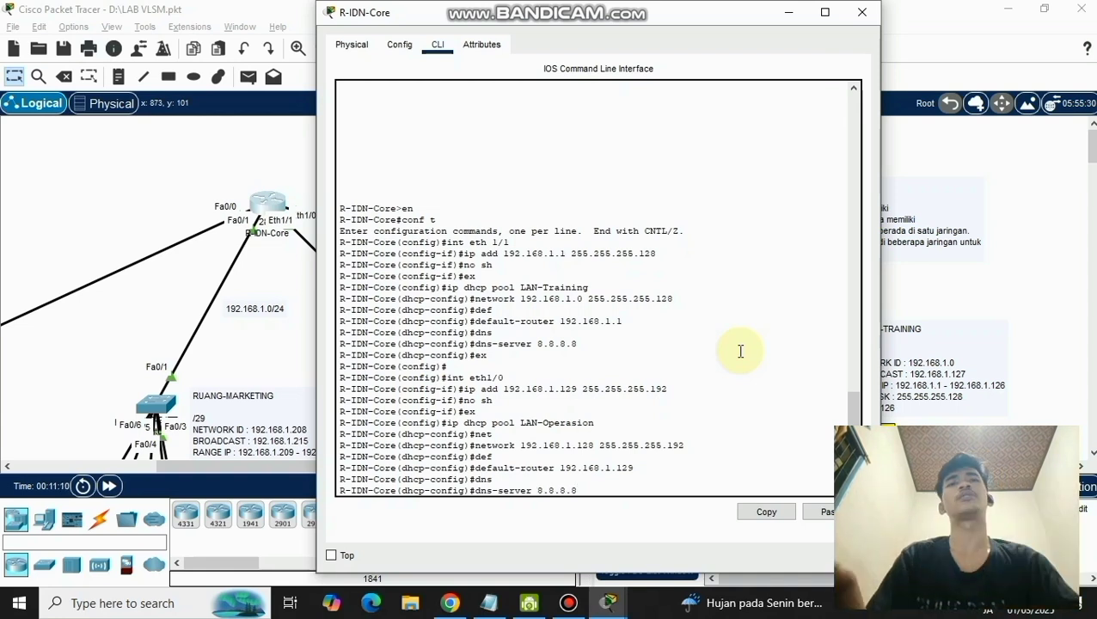
{"action": "key", "text": "Return"}
{"action": "type", "text": "ex"}
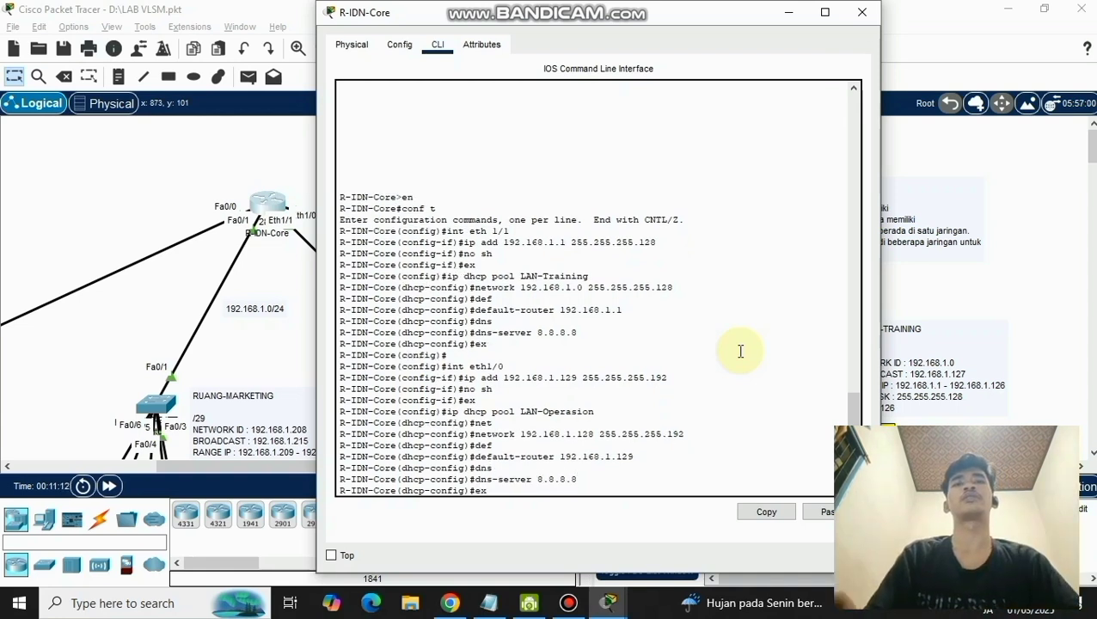
{"action": "key", "text": "Return"}
{"action": "left_click", "coordinate": [861, 12]}
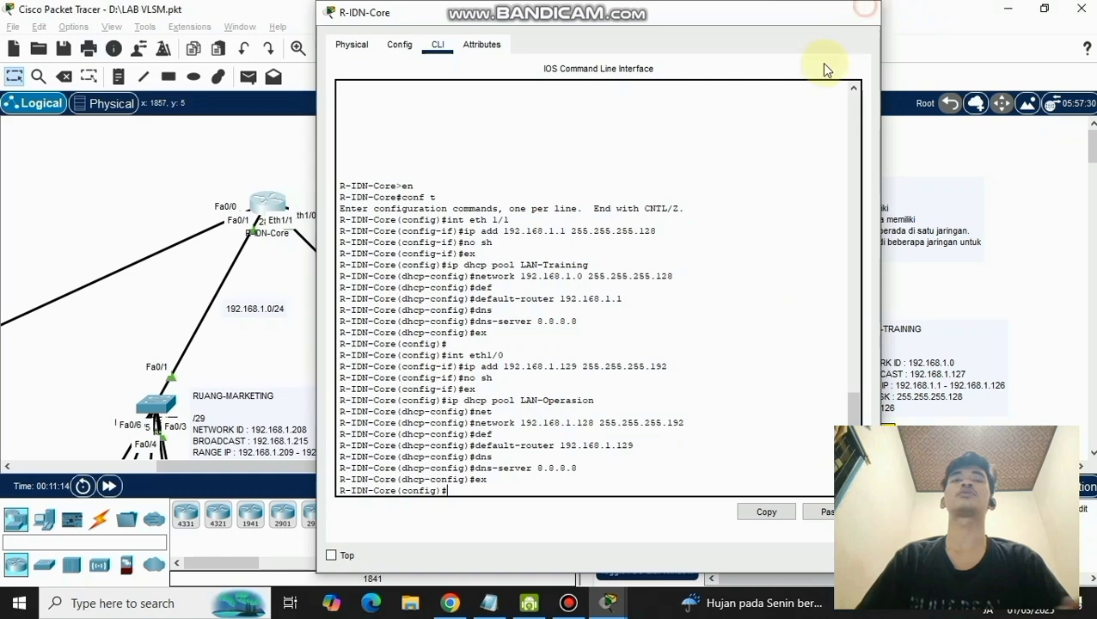
- Switch PC5 in RUANG-OPERASIONAL to DHCP in its IP configuration and close its window
{"action": "scroll", "coordinate": [567, 354], "scroll_direction": "down", "scroll_amount": 1}
{"action": "scroll", "coordinate": [568, 354], "scroll_direction": "down", "scroll_amount": 1}
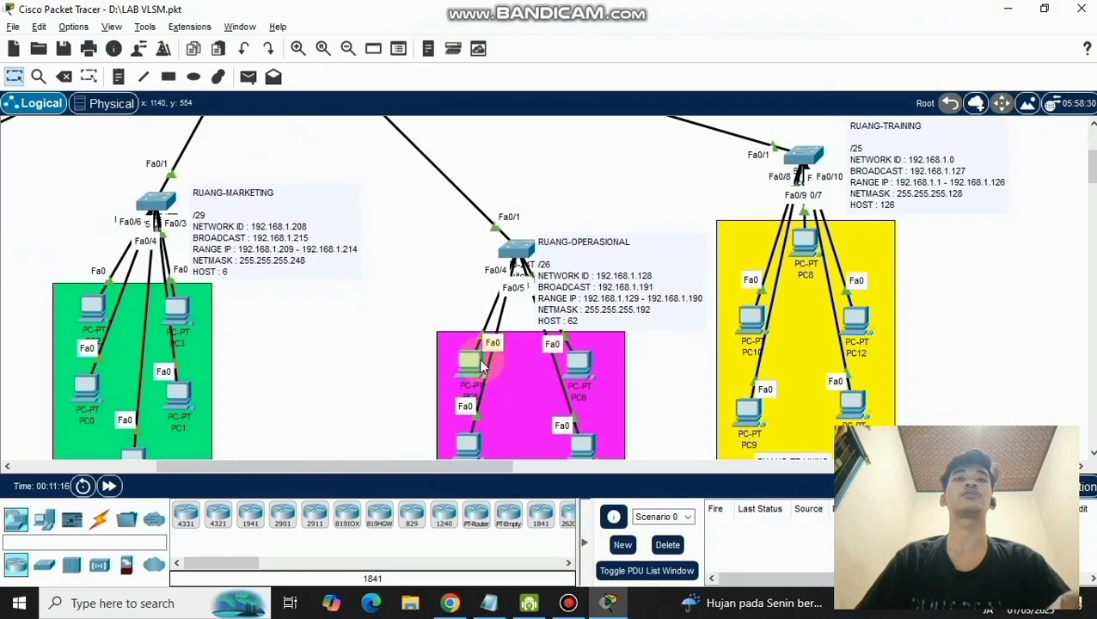
{"action": "left_click", "coordinate": [469, 360]}
{"action": "left_click", "coordinate": [448, 60]}
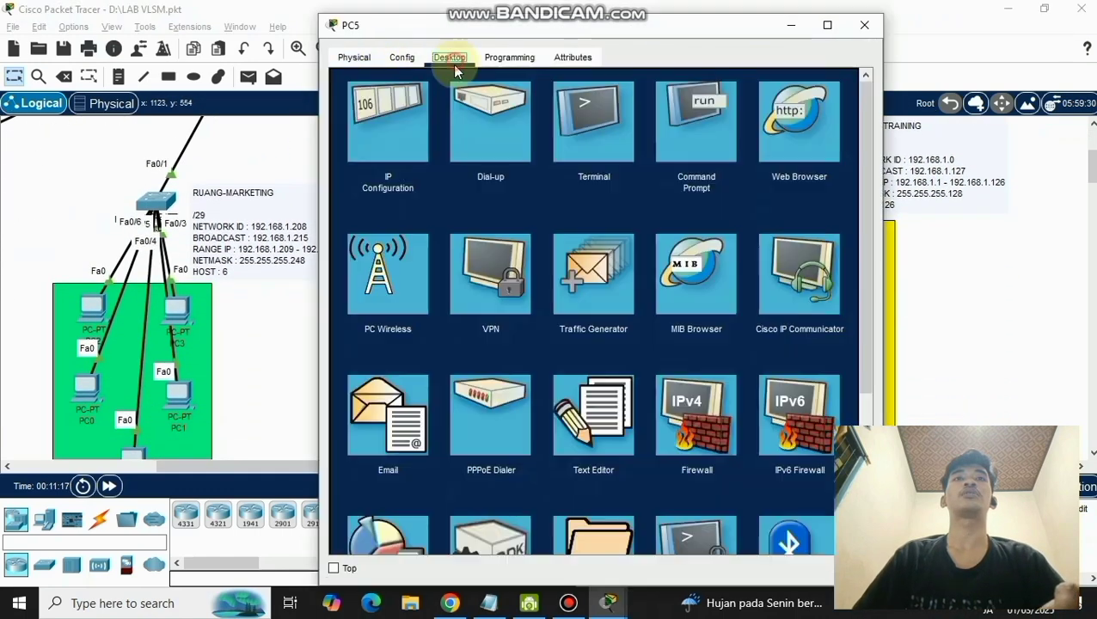
{"action": "left_click", "coordinate": [383, 112]}
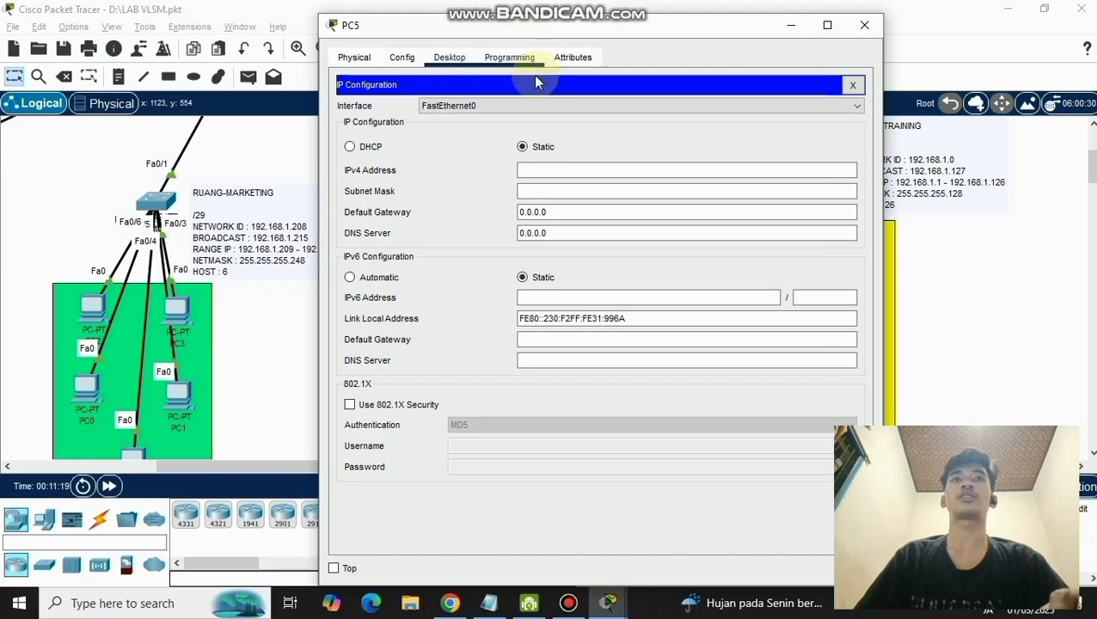
{"action": "left_click", "coordinate": [370, 147]}
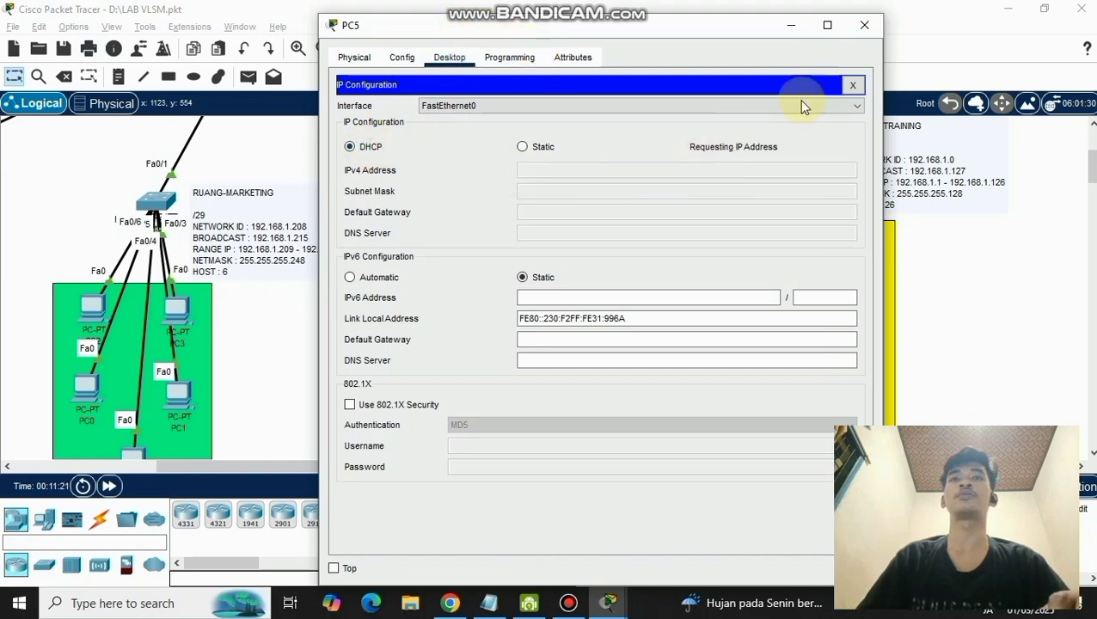
{"action": "left_click", "coordinate": [863, 25]}
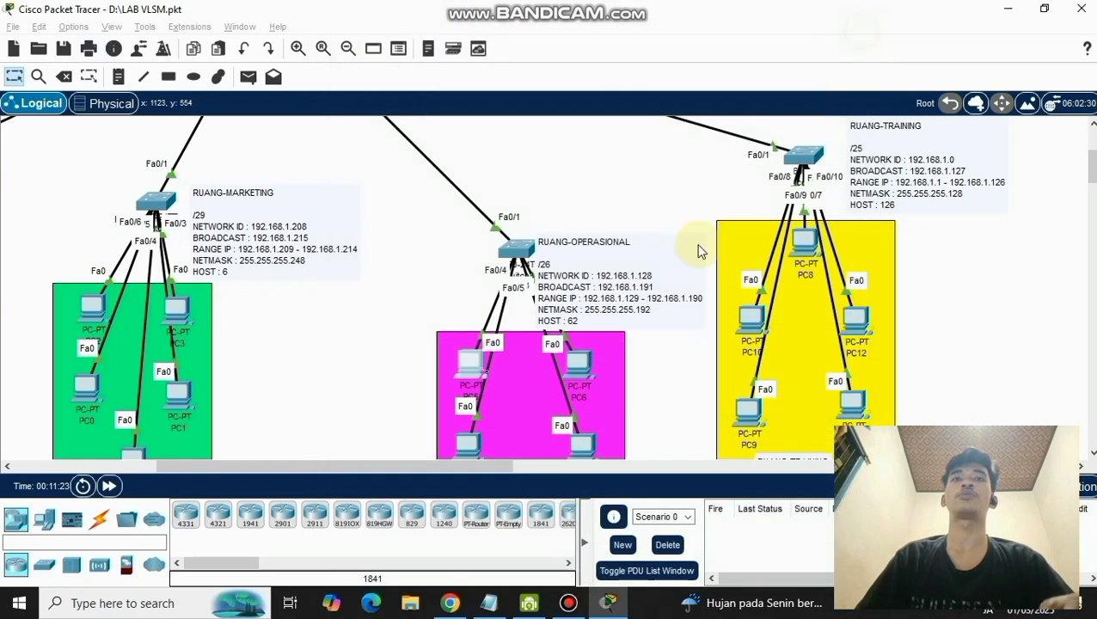
- Switch PC6 in RUANG-OPERASIONAL to DHCP in its IP configuration and close its window
{"action": "scroll", "coordinate": [650, 298], "scroll_direction": "down", "scroll_amount": 3}
{"action": "left_click", "coordinate": [580, 293]}
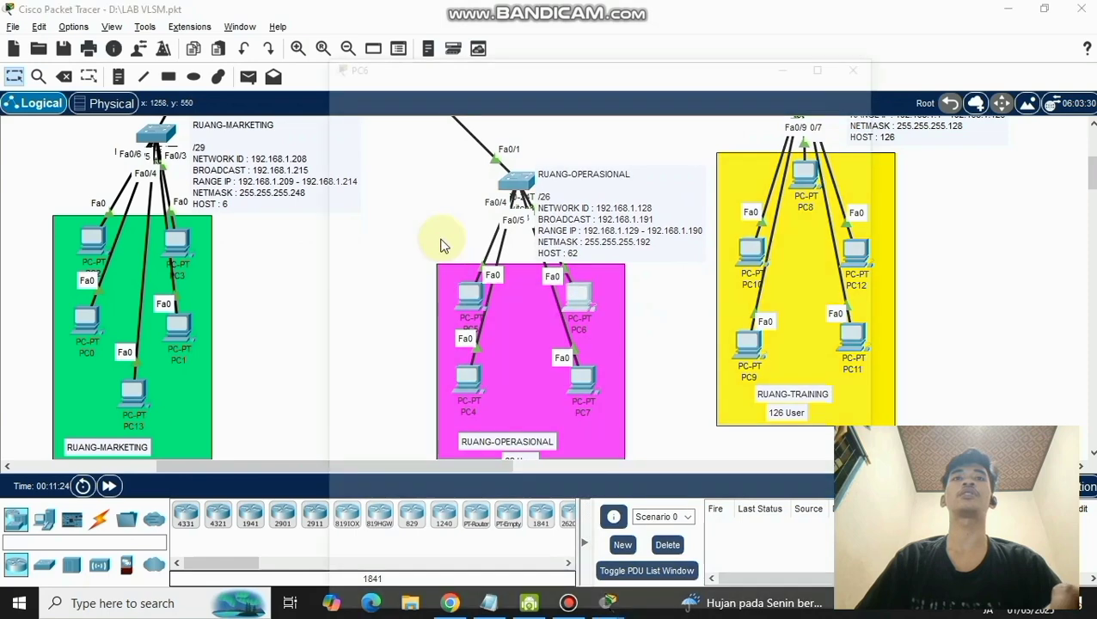
{"action": "left_click", "coordinate": [438, 58]}
{"action": "left_click", "coordinate": [401, 138]}
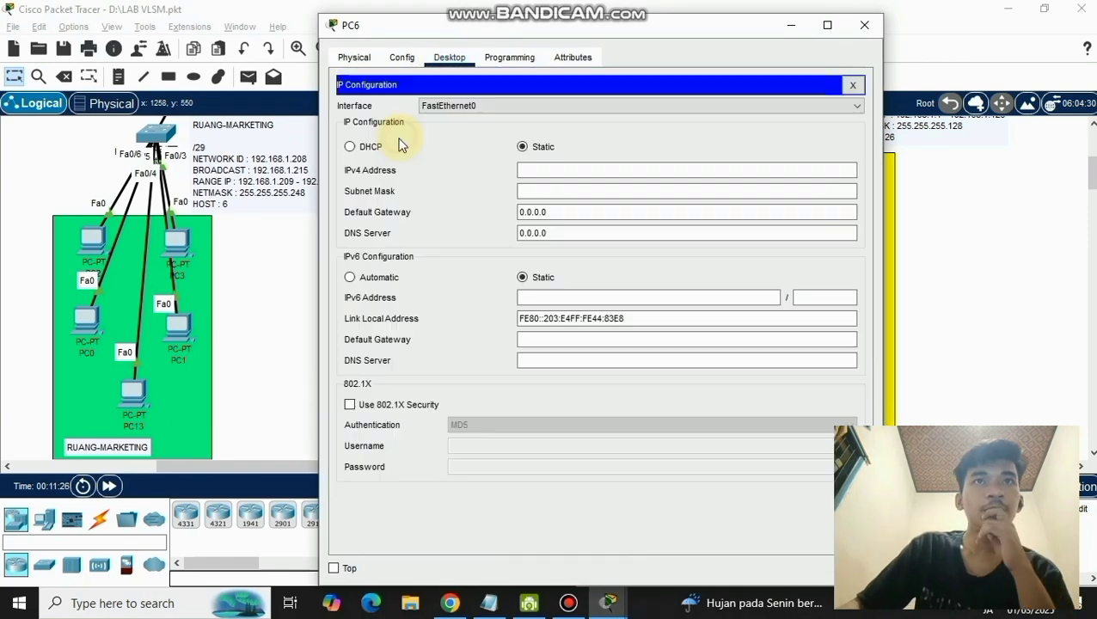
{"action": "left_click", "coordinate": [350, 147]}
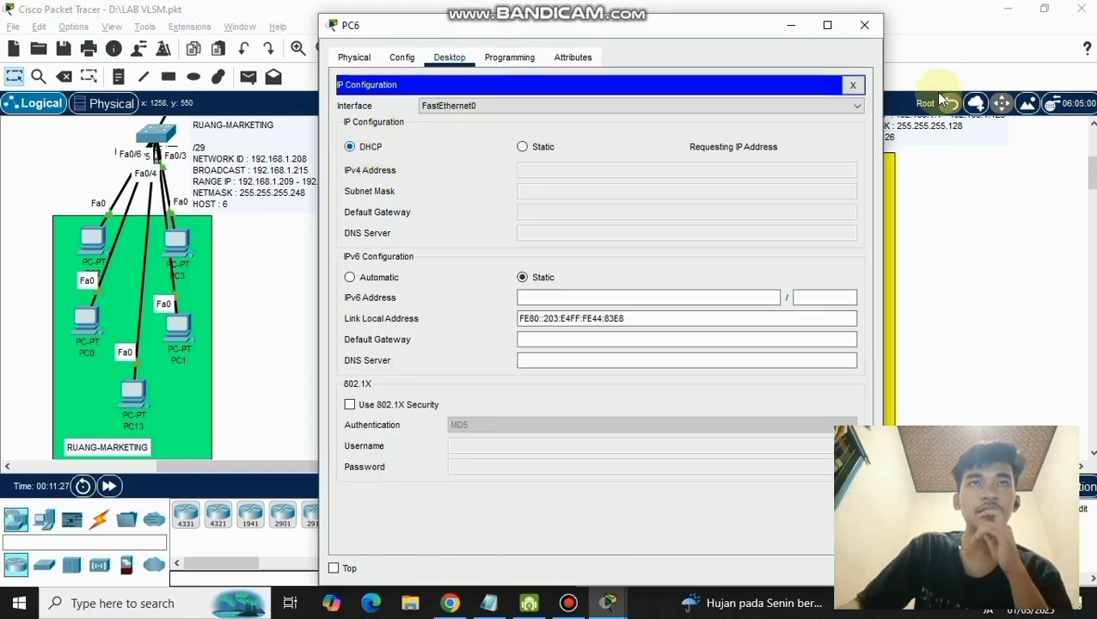
{"action": "left_click", "coordinate": [864, 28]}
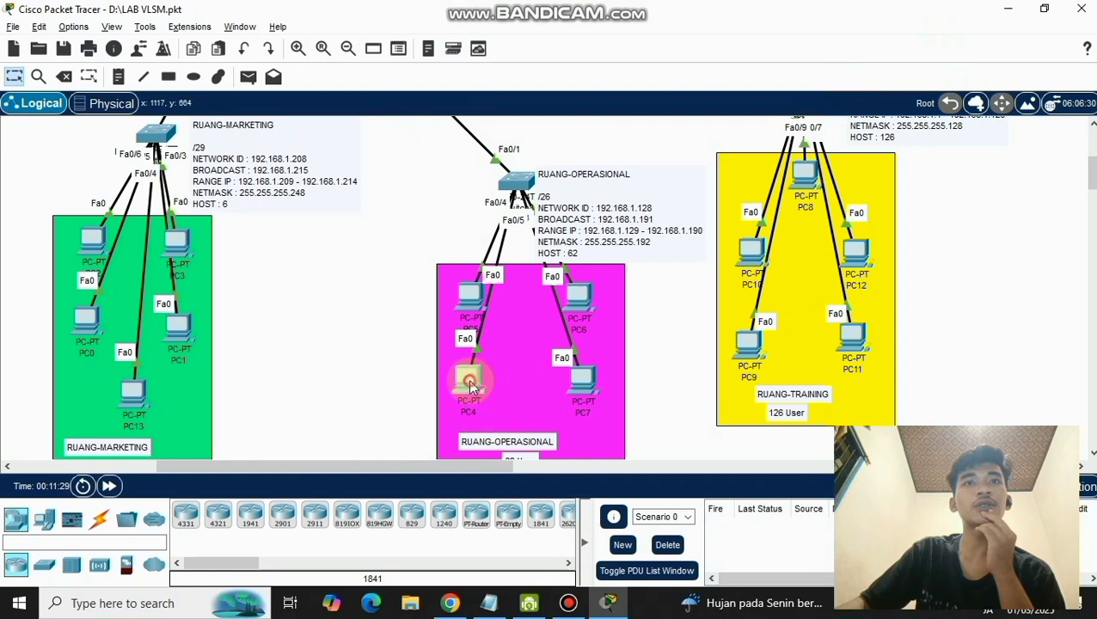
- Switch PC4 in RUANG-OPERASIONAL to DHCP in its IP configuration and close its window
{"action": "left_click", "coordinate": [467, 380]}
{"action": "left_click", "coordinate": [448, 57]}
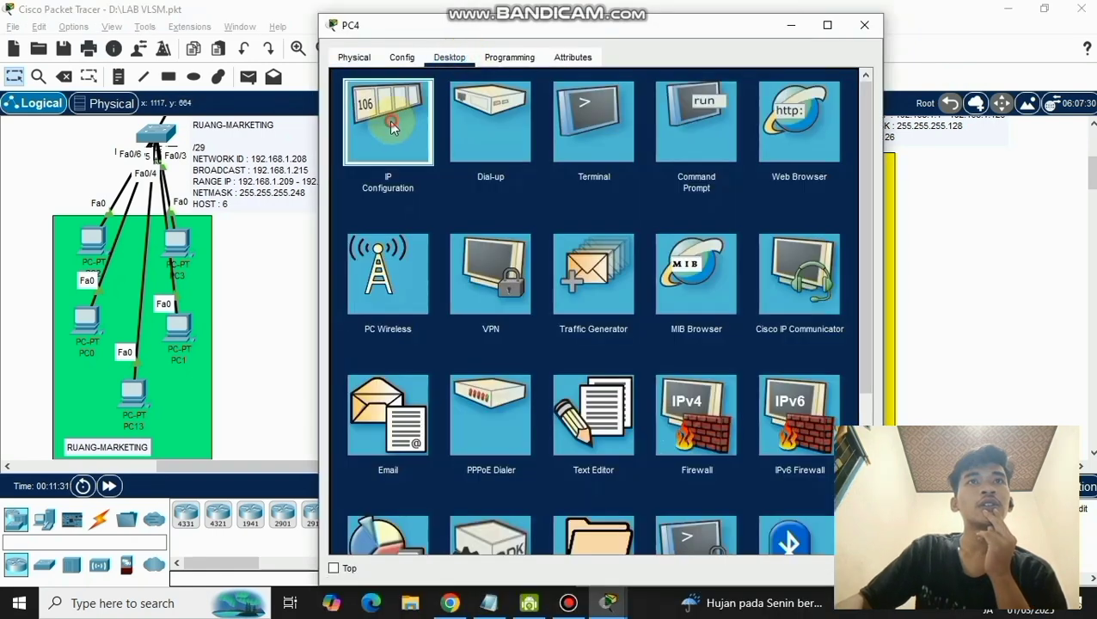
{"action": "left_click", "coordinate": [385, 129]}
{"action": "left_click", "coordinate": [351, 147]}
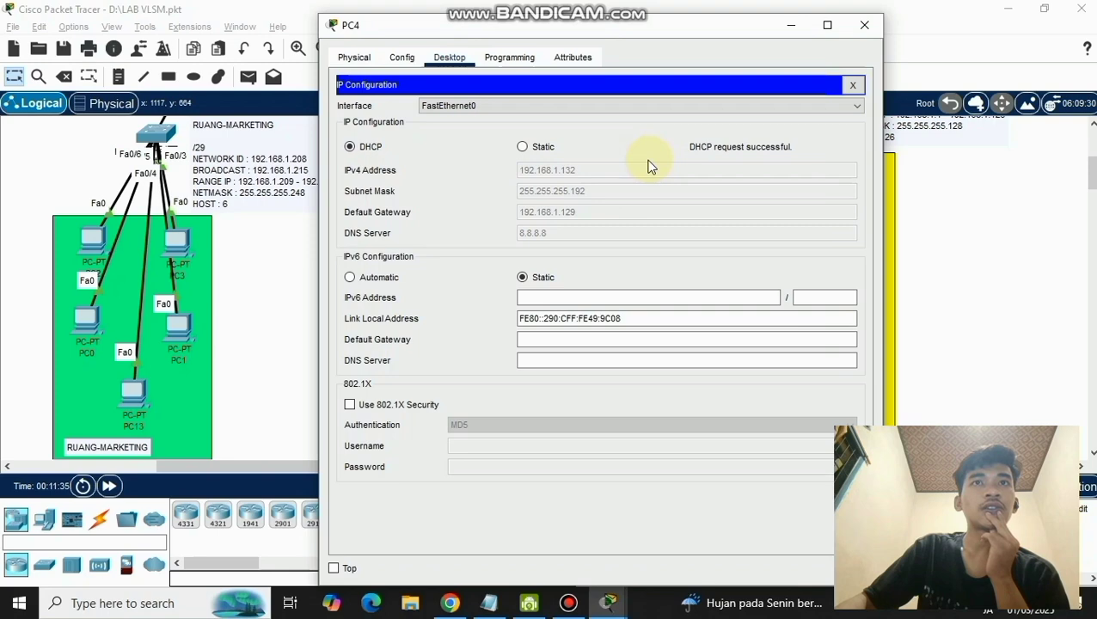
{"action": "left_click", "coordinate": [864, 25]}
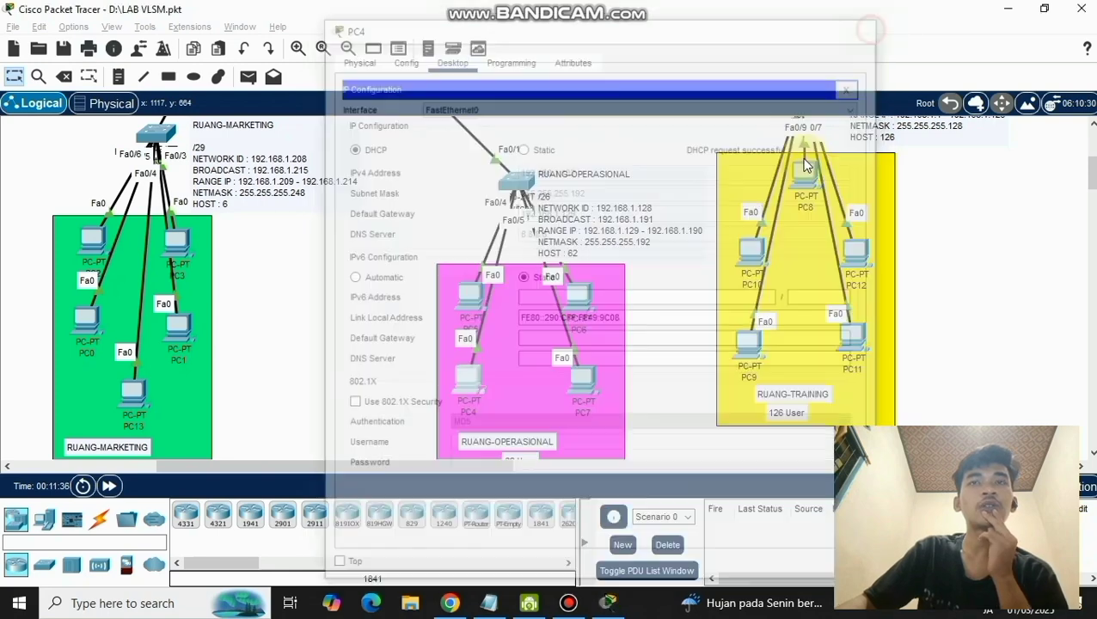
- Switch PC7 in RUANG-OPERASIONAL to DHCP in its IP configuration and close its window
{"action": "left_click", "coordinate": [581, 379]}
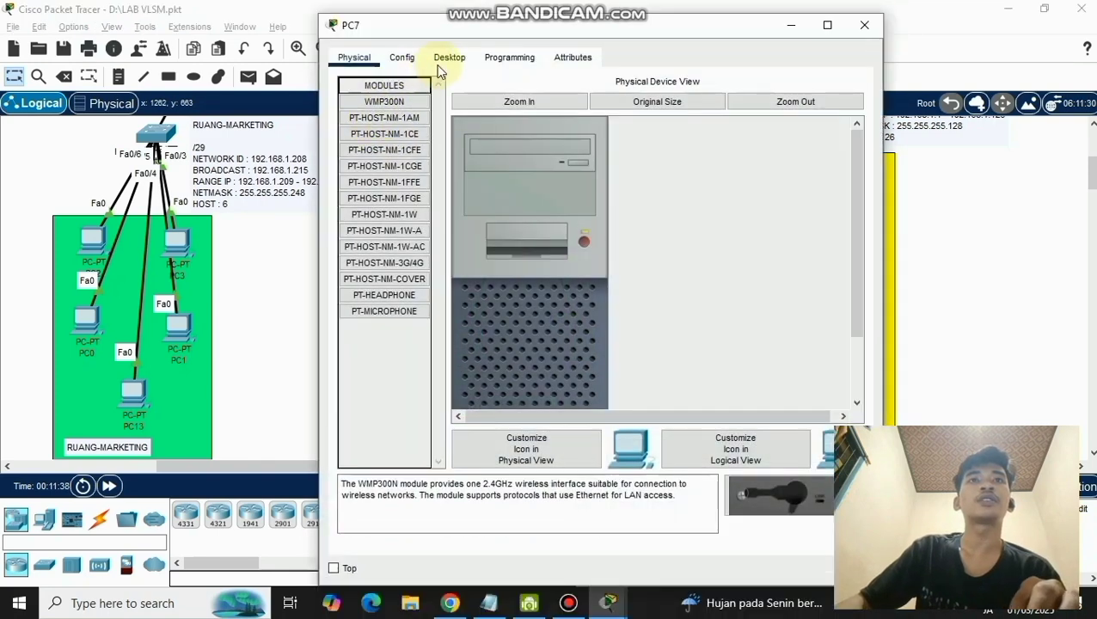
{"action": "left_click", "coordinate": [444, 60]}
{"action": "left_click", "coordinate": [390, 110]}
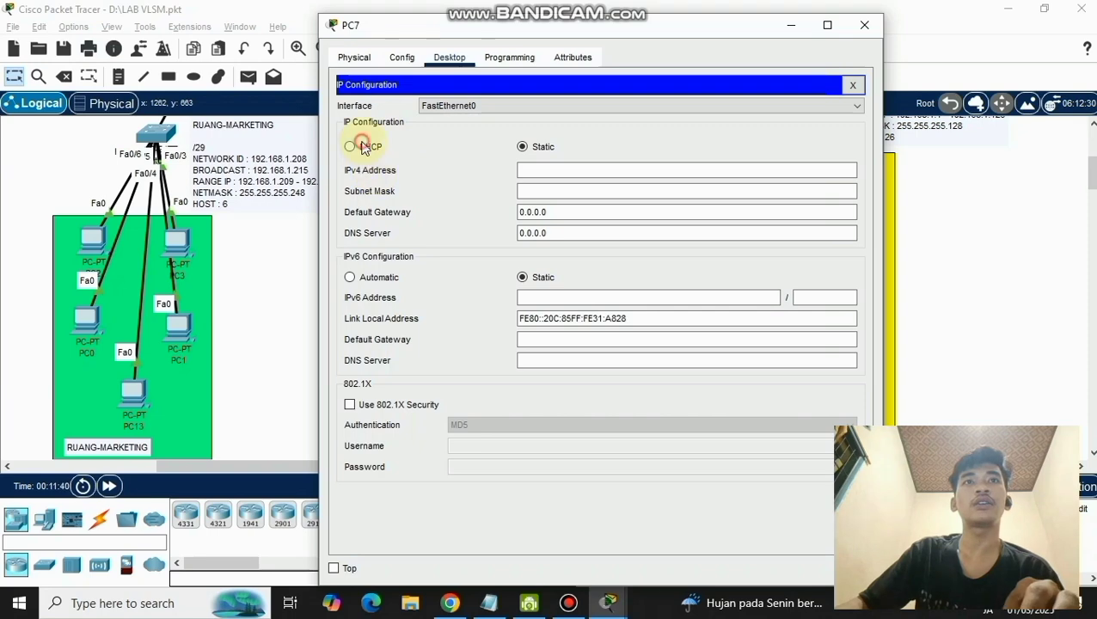
{"action": "left_click", "coordinate": [363, 147]}
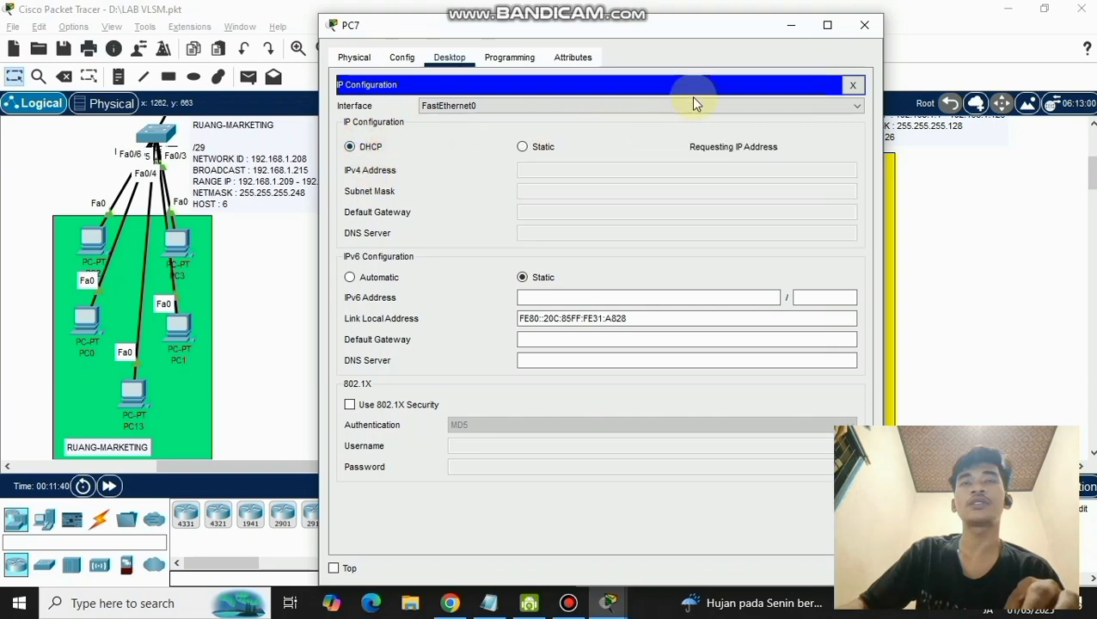
{"action": "left_click", "coordinate": [871, 30]}
- Move the RUANG-ADMIN switch slightly upward, away from the PCs in the blue area
{"action": "scroll", "coordinate": [946, 292], "scroll_direction": "up", "scroll_amount": 2}
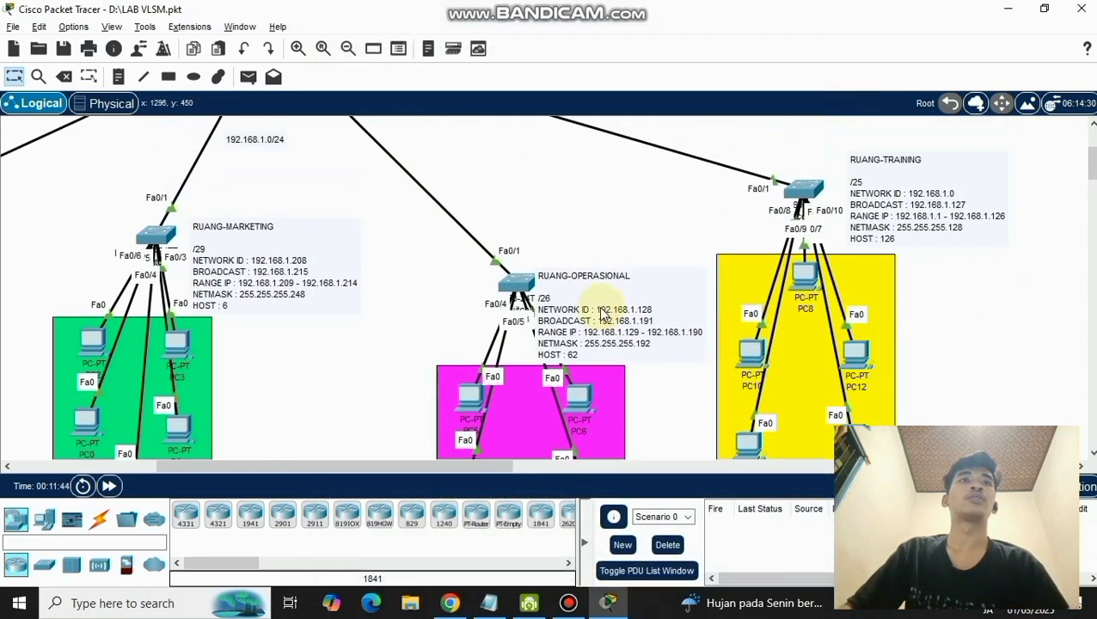
{"action": "scroll", "coordinate": [601, 310], "scroll_direction": "left", "scroll_amount": 5}
{"action": "scroll", "coordinate": [606, 275], "scroll_direction": "up", "scroll_amount": 2}
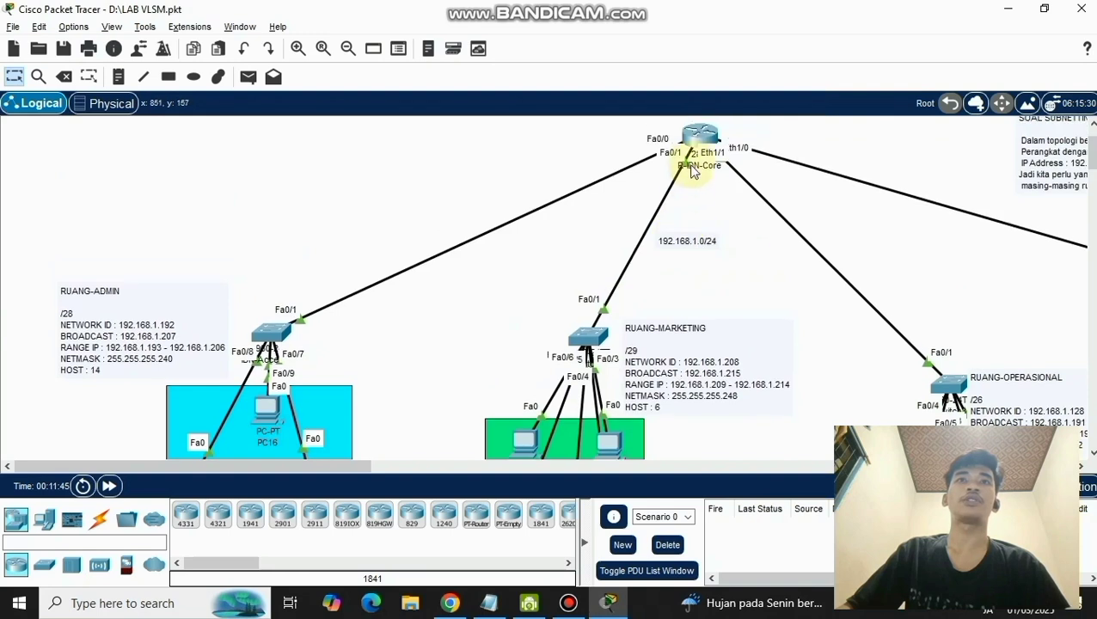
{"action": "mouse_move", "coordinate": [266, 331]}
{"action": "left_mouse_down"}
{"action": "mouse_move", "coordinate": [203, 262]}
{"action": "mouse_move", "coordinate": [187, 206]}
{"action": "mouse_move", "coordinate": [215, 179]}
{"action": "mouse_move", "coordinate": [231, 266]}
{"action": "mouse_move", "coordinate": [284, 317]}
{"action": "mouse_move", "coordinate": [262, 314]}
{"action": "mouse_move", "coordinate": [272, 316]}
{"action": "left_mouse_up"}
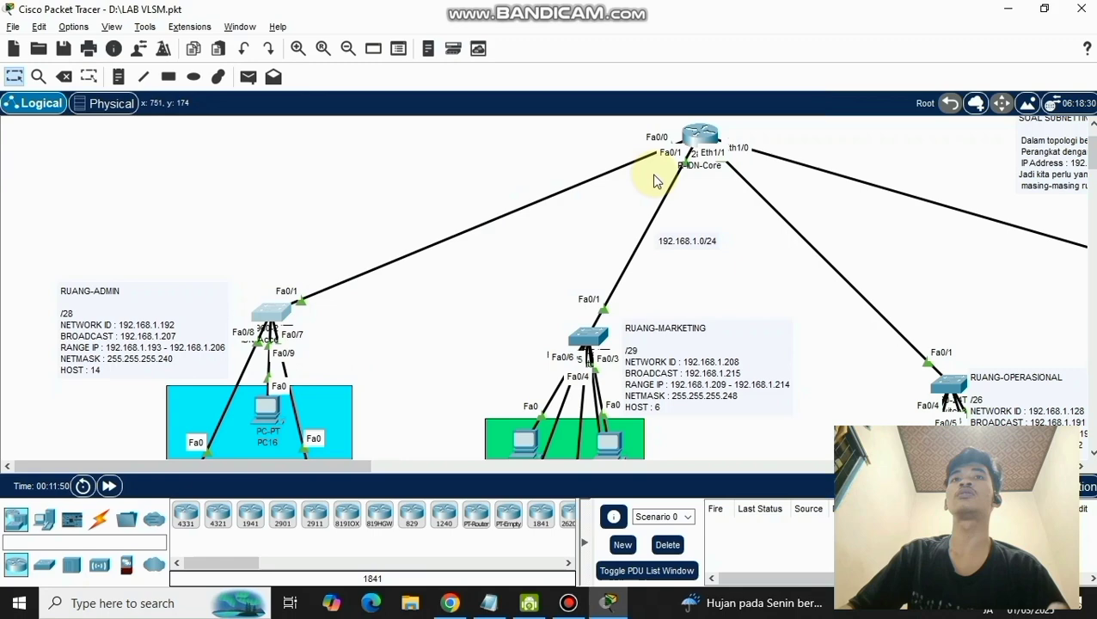
- In R-IDN-Core's CLI, assign interface f0/0 the address 192.168.1.193 with mask 255.255.255.240
{"action": "left_click", "coordinate": [699, 136]}
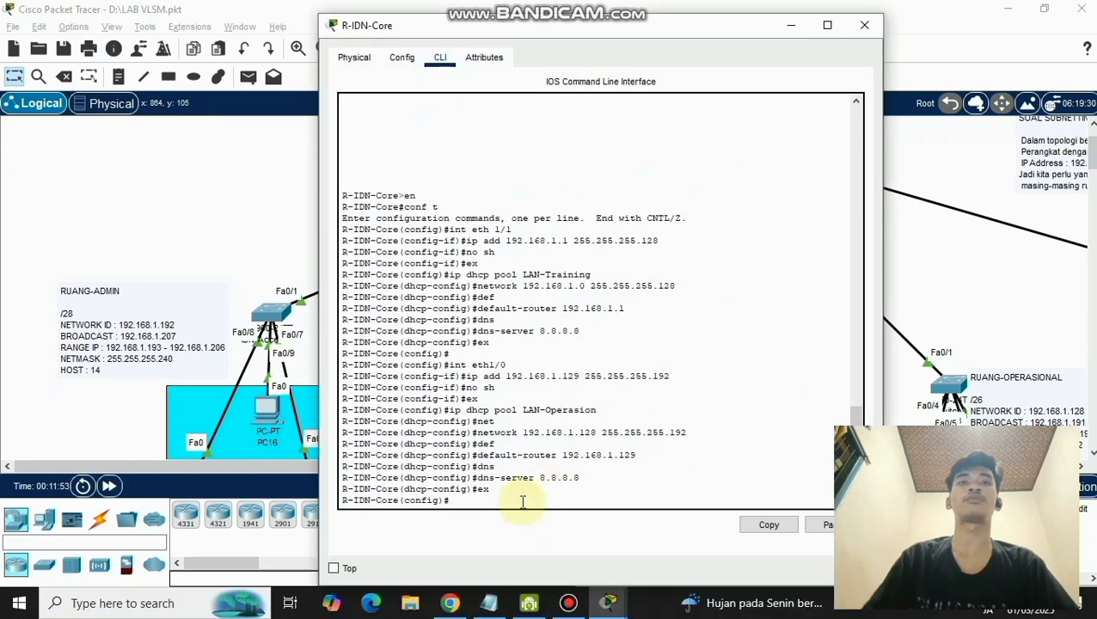
{"action": "key", "text": "Return"}
{"action": "key", "text": "Return"}
{"action": "type", "text": "int"}
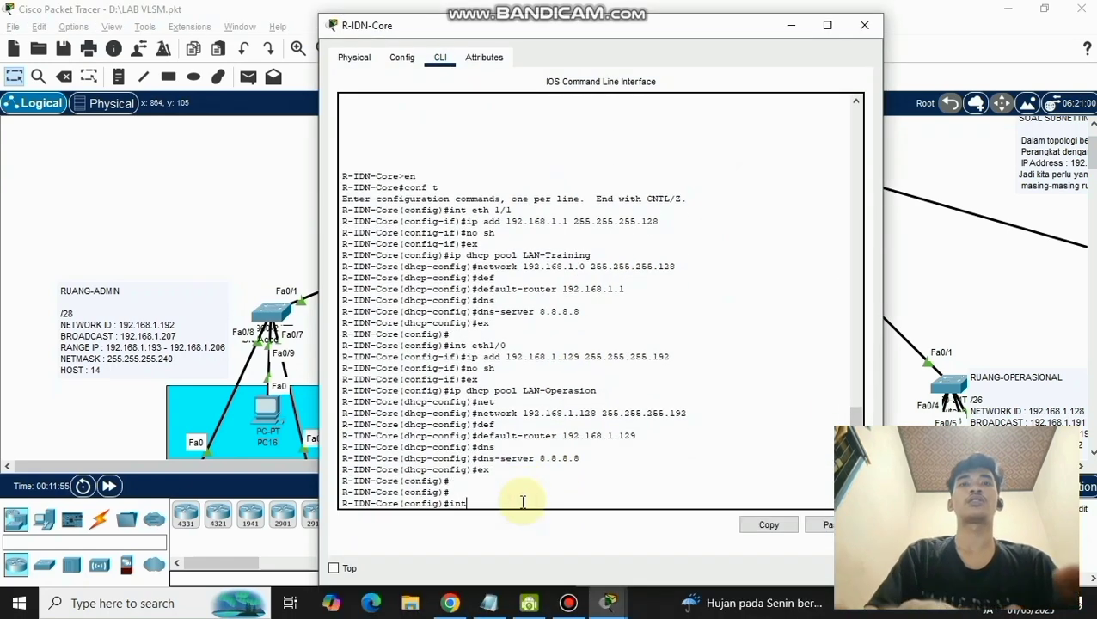
{"action": "type", "text": "/0"}
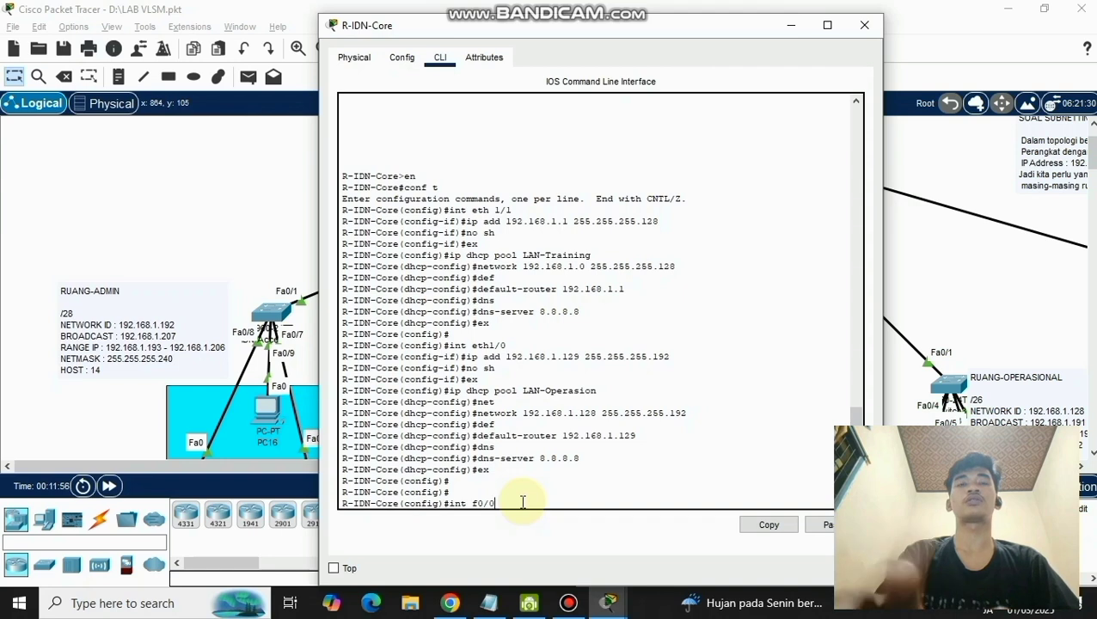
{"action": "key", "text": "Return"}
{"action": "type", "text": "ip add"}
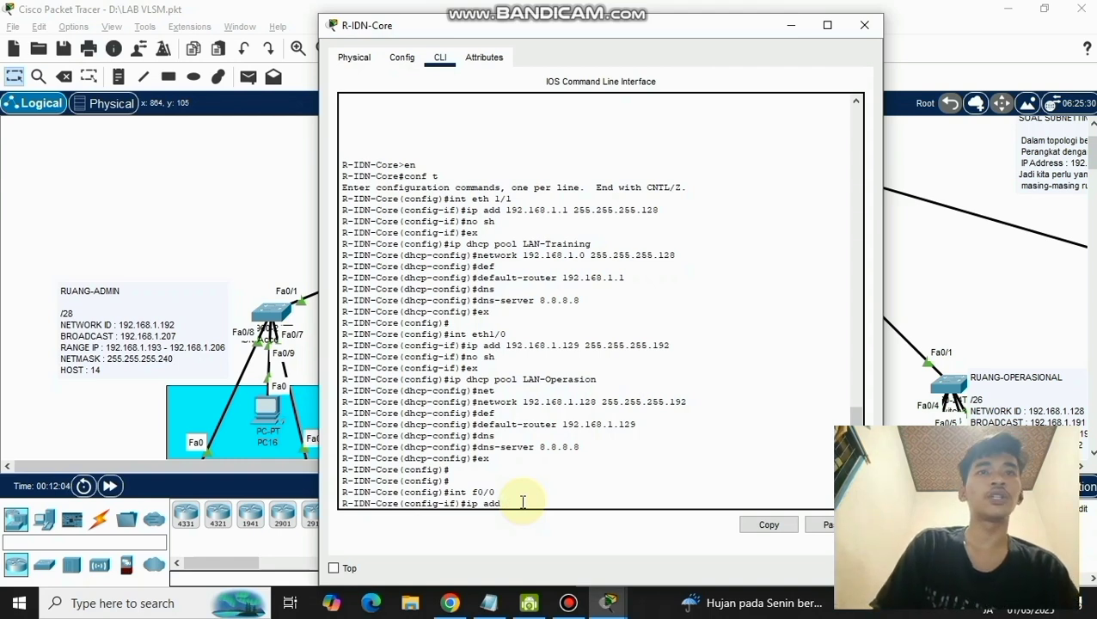
{"action": "type", "text": "192.1"}
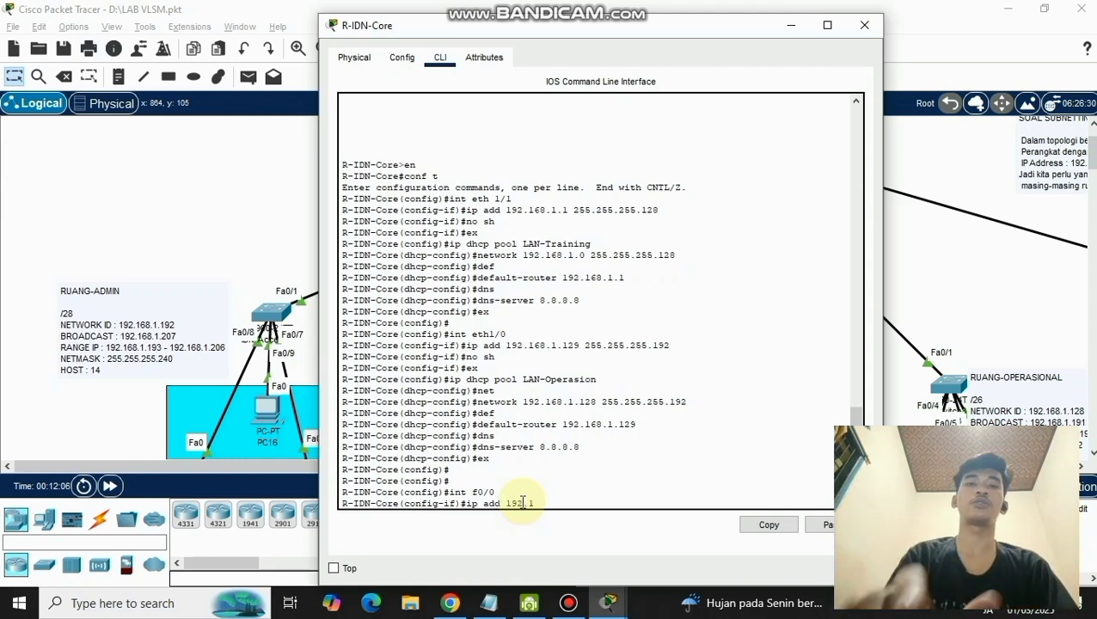
{"action": "type", "text": "68.1.192"}
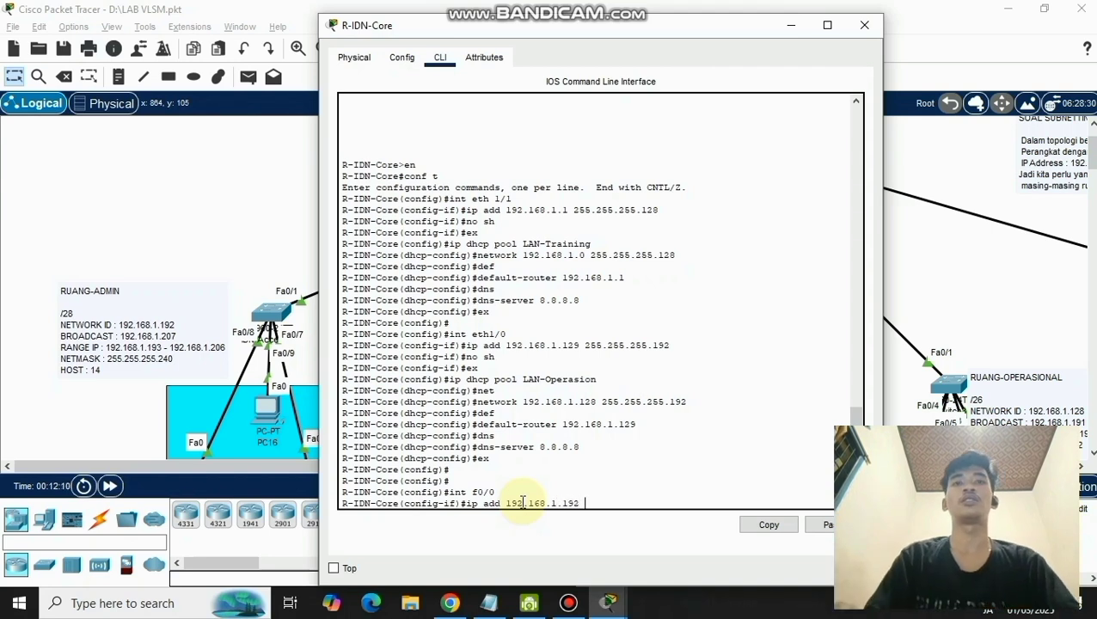
{"action": "type", "text": " 2"}
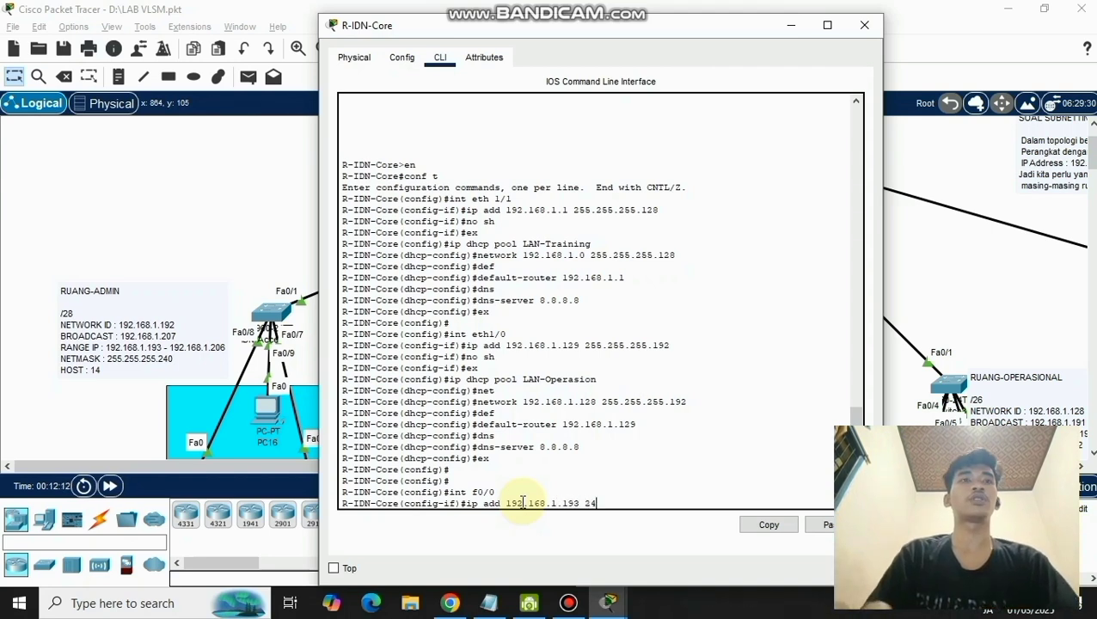
{"action": "type", "text": "55.255."}
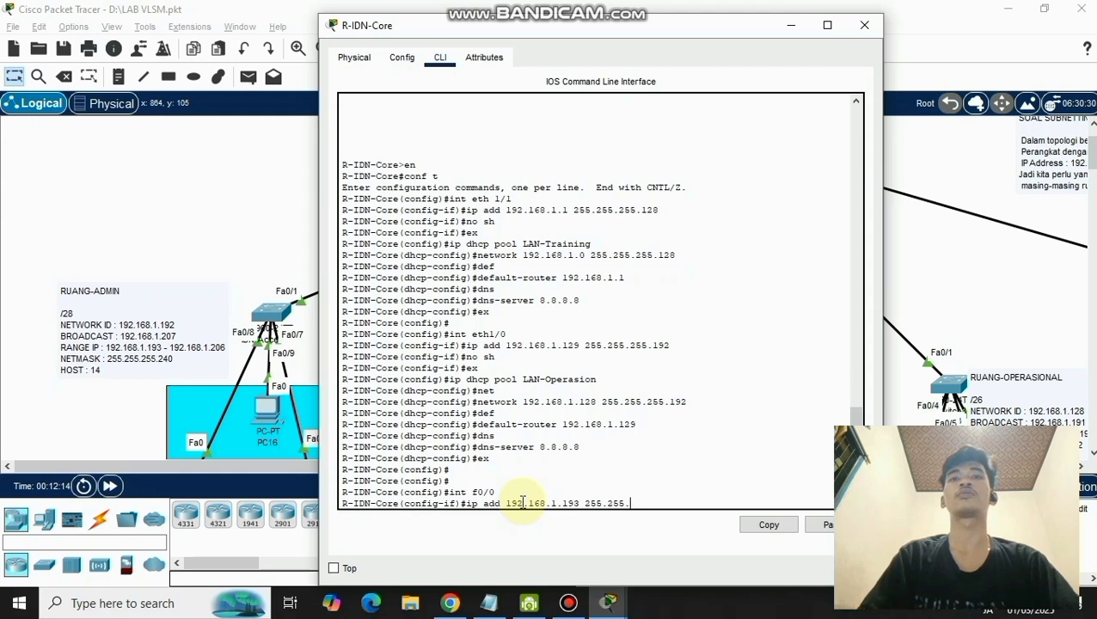
{"action": "type", "text": "255."}
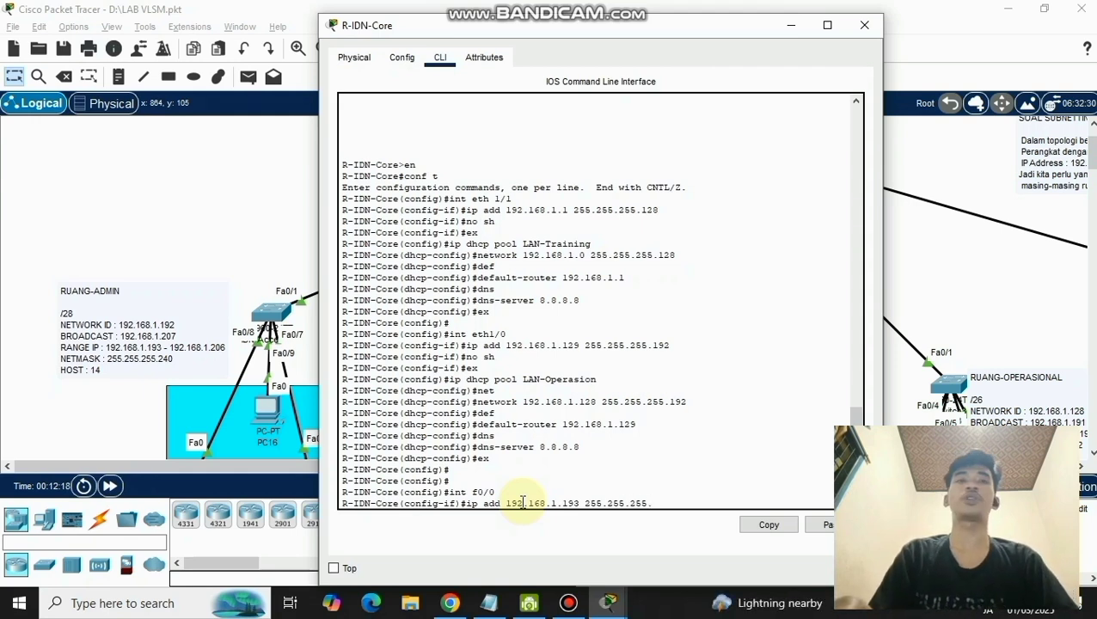
{"action": "type", "text": "240"}
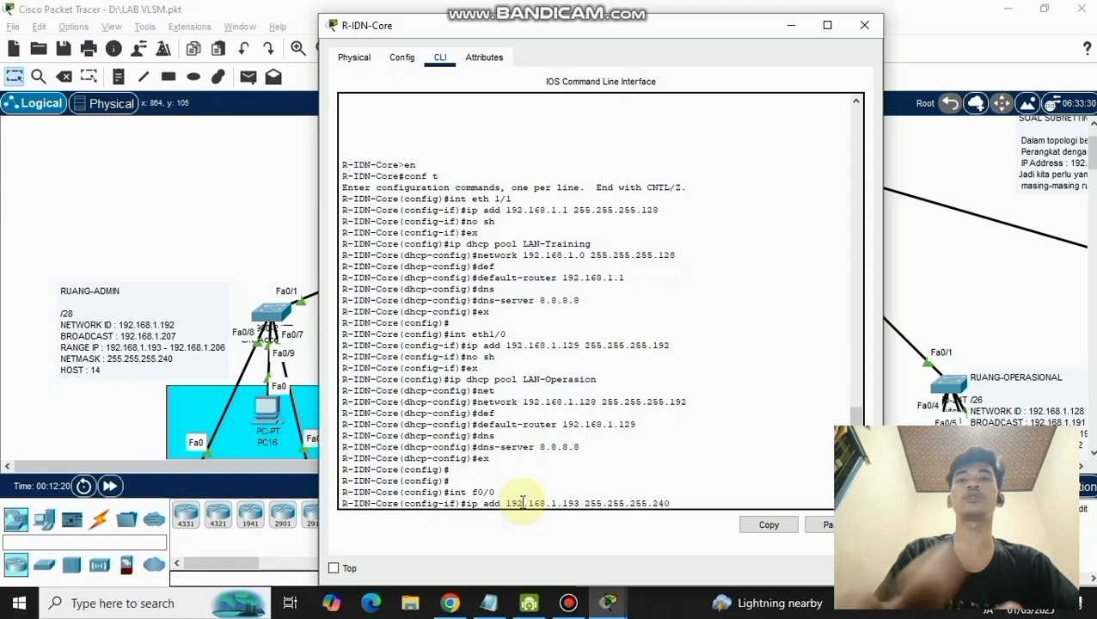
{"action": "key", "text": "Return"}
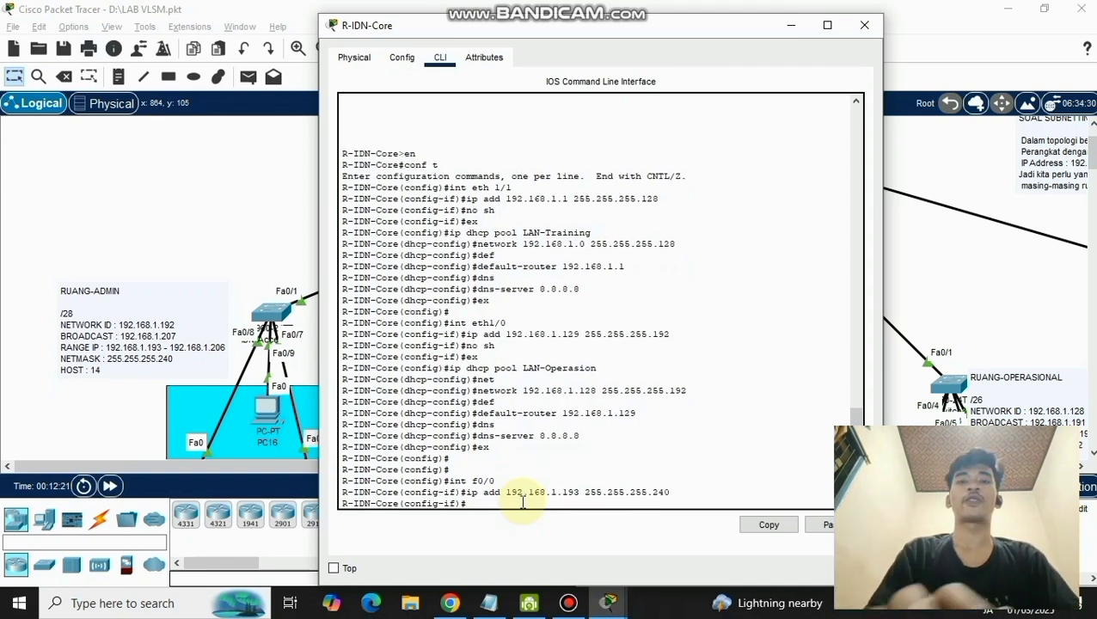
- Enable interface f0/0 with no shutdown and return to global configuration mode
{"action": "type", "text": "no sh"}
{"action": "key", "text": "Return"}
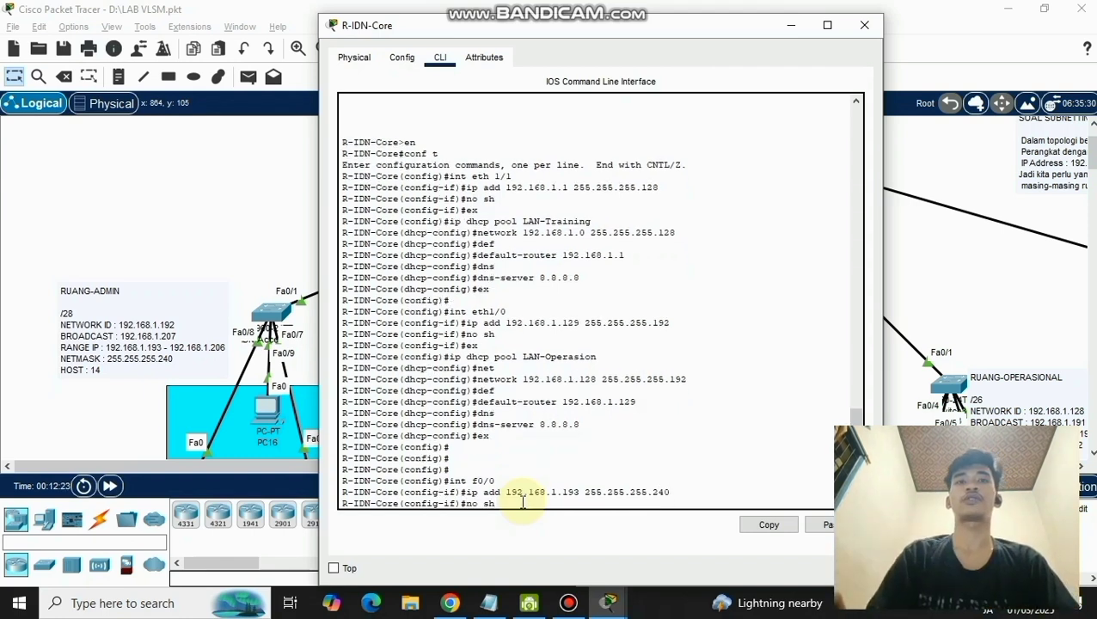
{"action": "type", "text": "e(config-if)#e"}
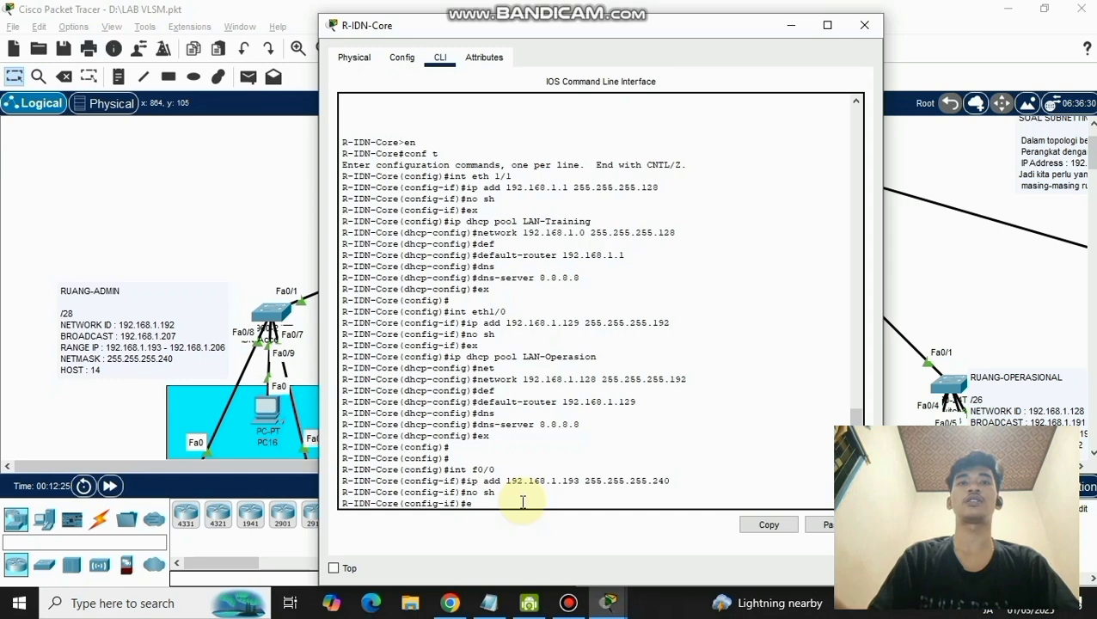
{"action": "type", "text": "x"}
{"action": "key", "text": "Return"}
- Create a DHCP pool named LAN-Admin on the router
{"action": "type", "text": "ip"}
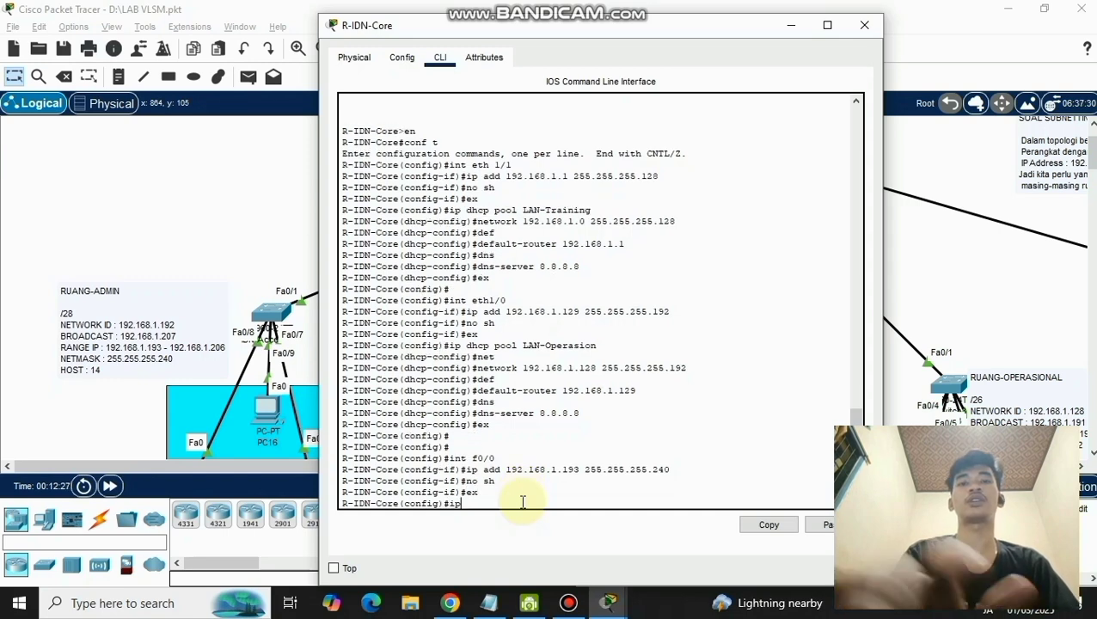
{"action": "type", "text": " dhcpp"}
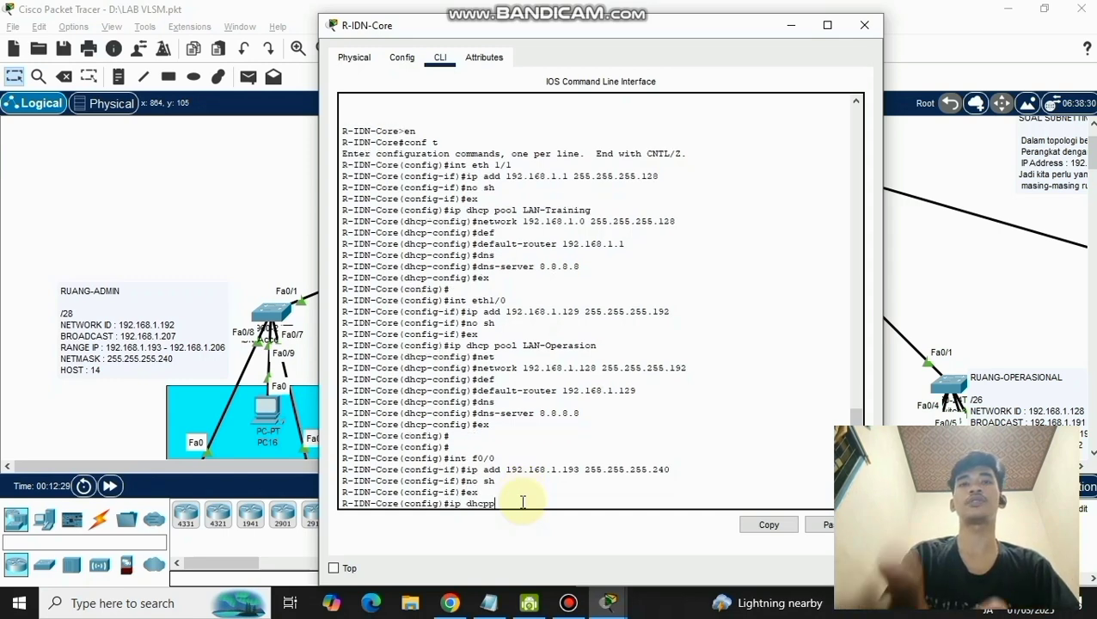
{"action": "key", "text": "BackSpace"}
{"action": "key", "text": "BackSpace"}
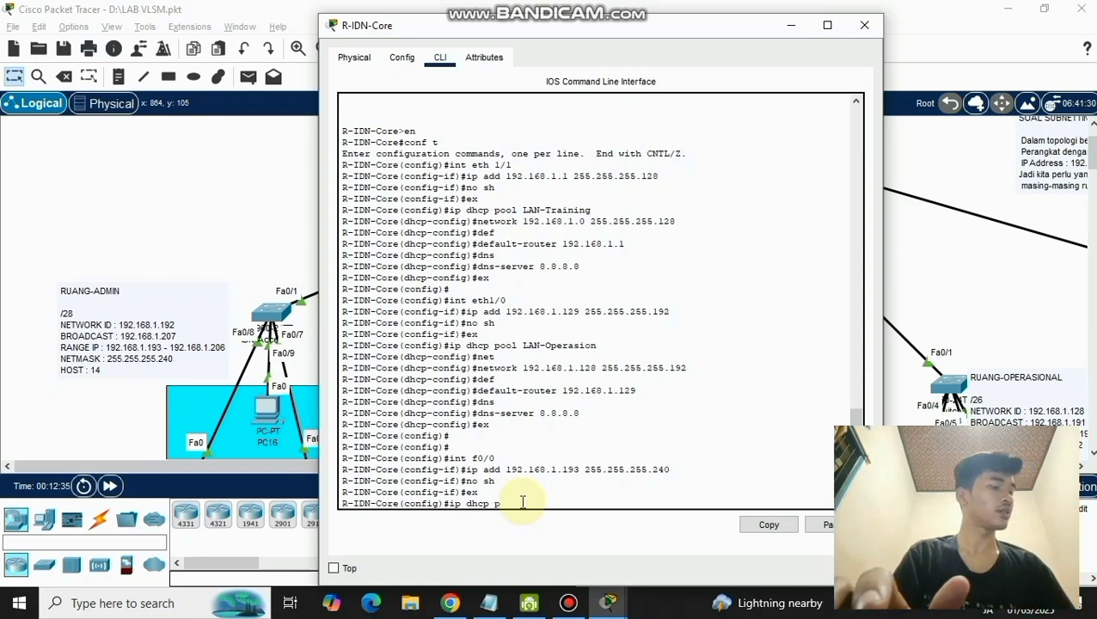
{"action": "type", "text": "oo"}
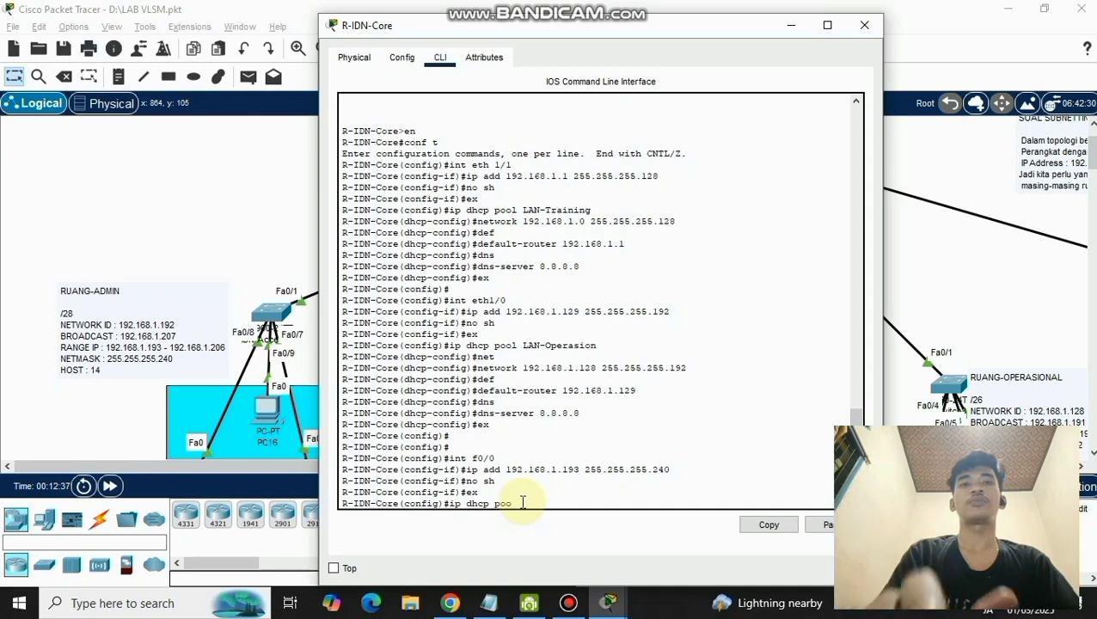
{"action": "type", "text": "l LAN"}
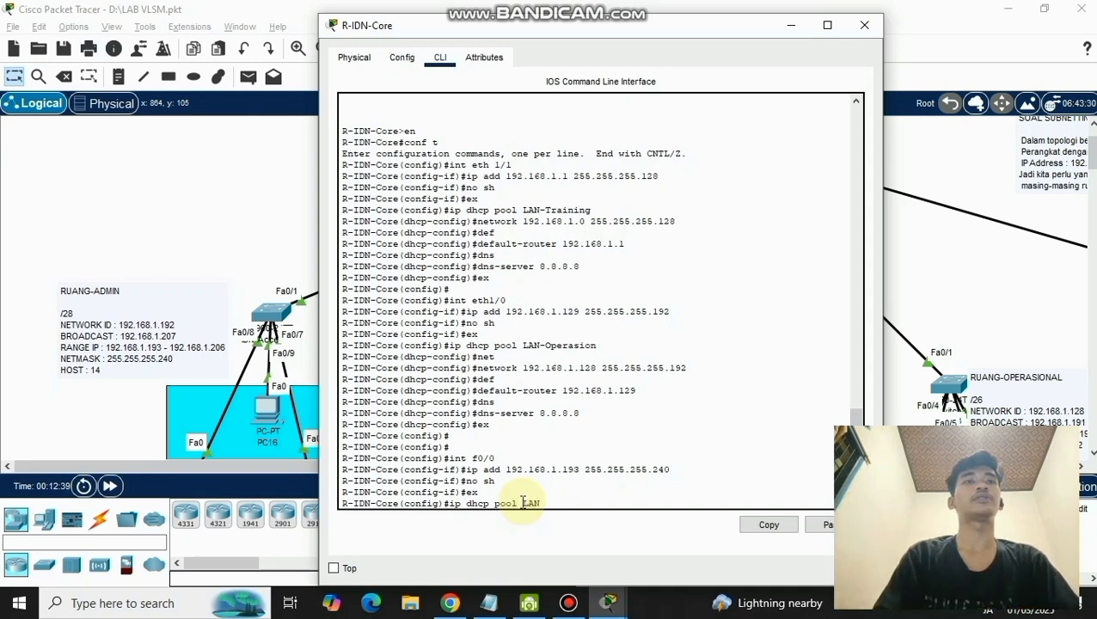
{"action": "type", "text": "-Admin"}
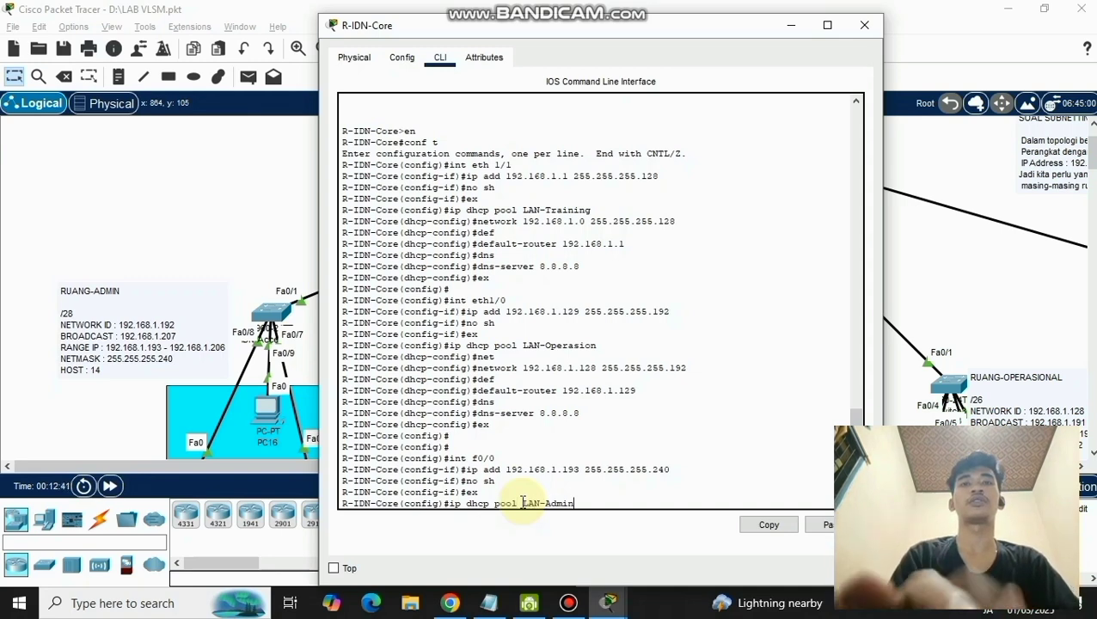
{"action": "key", "text": "Return"}
- Set the LAN-Admin pool's network to 192.168.1.192 with mask 255.255.255.240
{"action": "type", "text": "ip"}
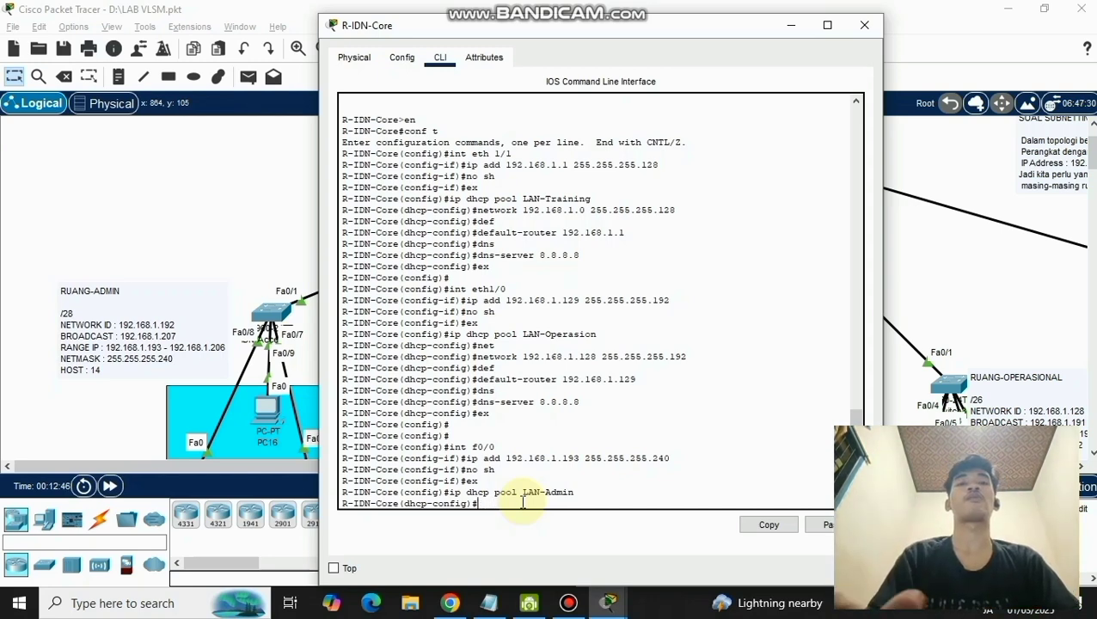
{"action": "type", "text": "twor"}
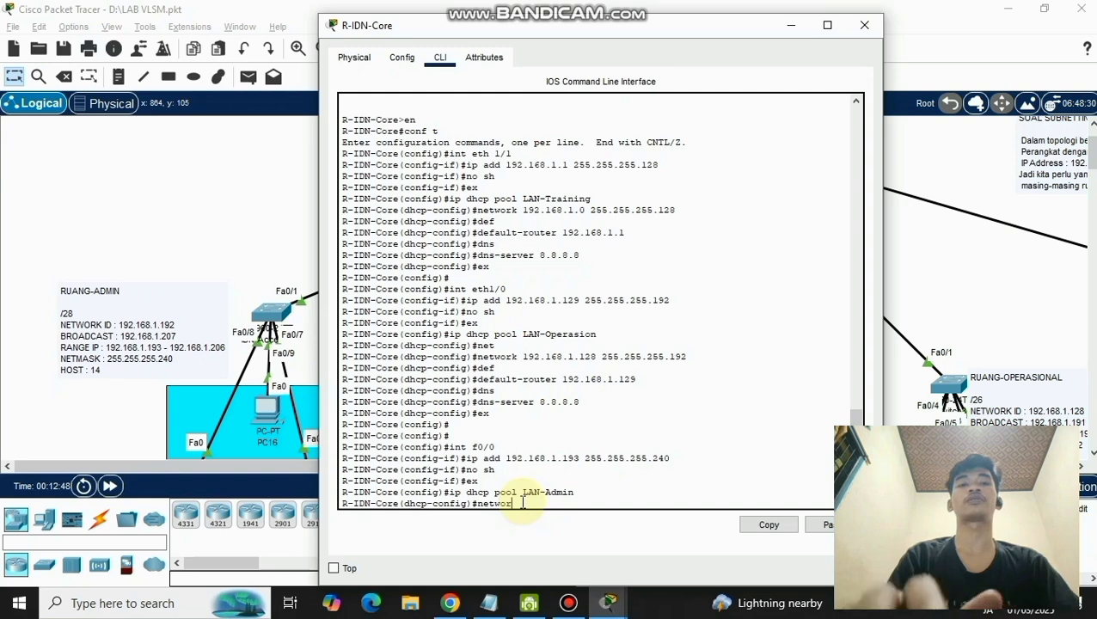
{"action": "type", "text": "k 192.1"}
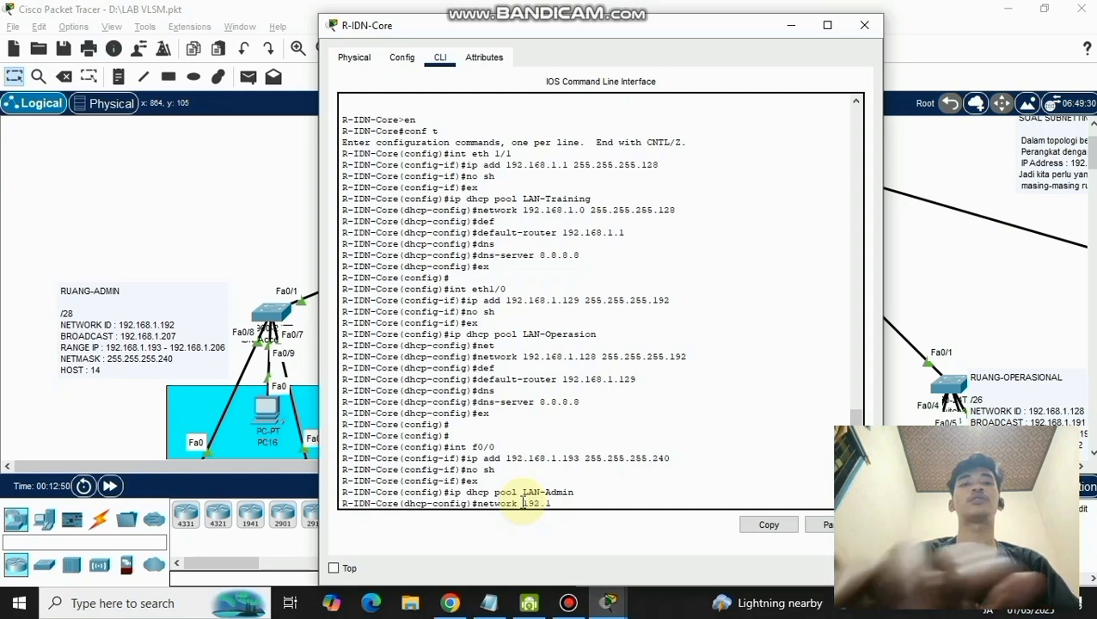
{"action": "type", "text": "68.1.1"}
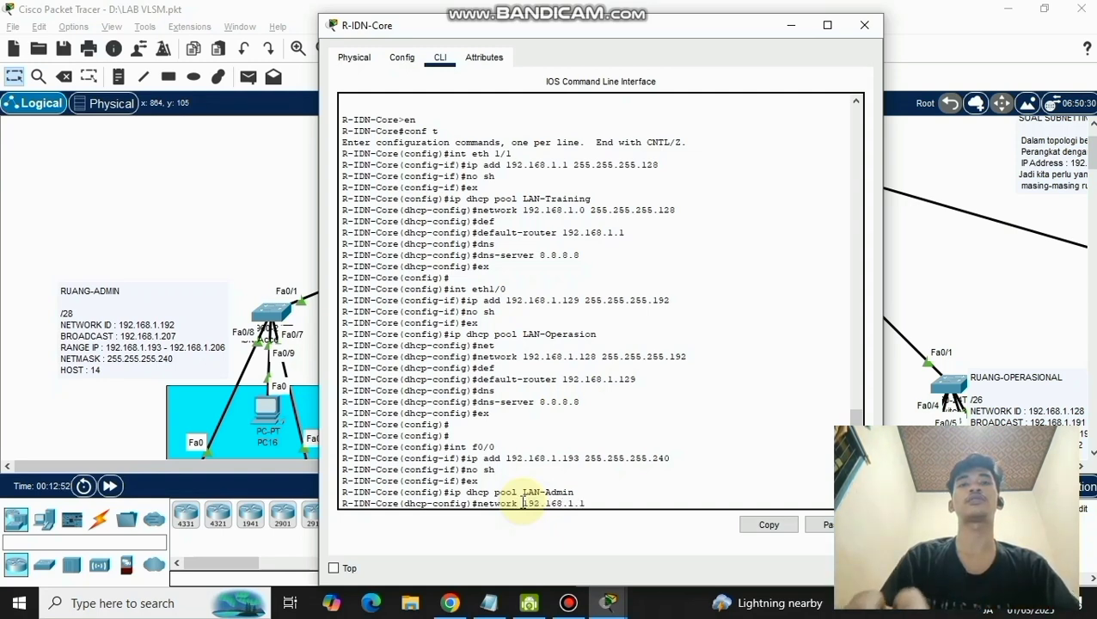
{"action": "type", "text": "92"}
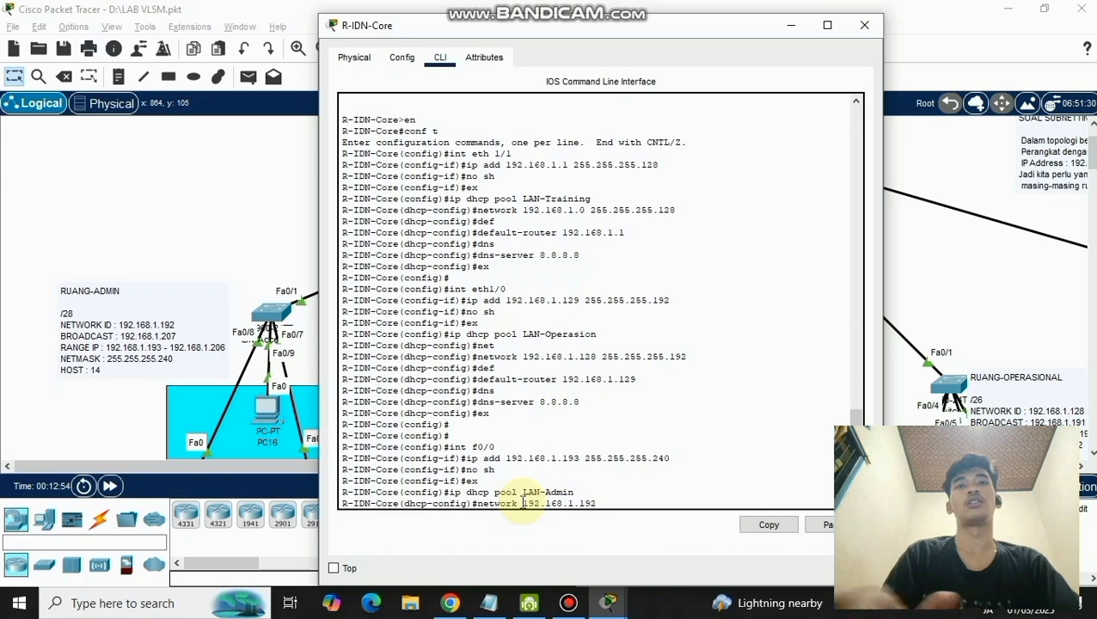
{"action": "type", "text": " 255.255"}
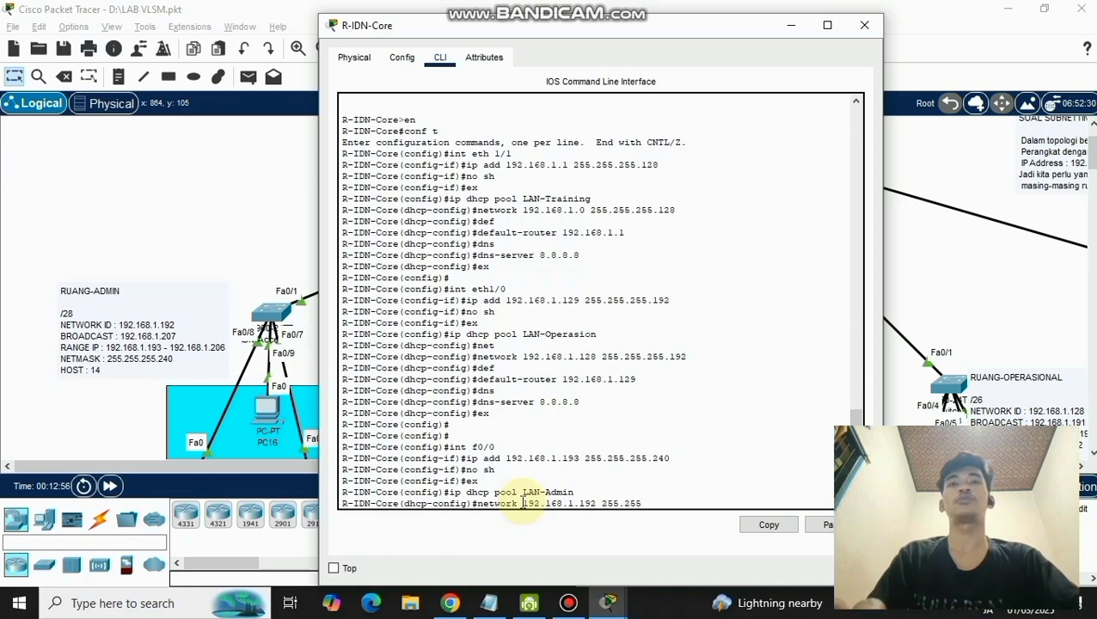
{"action": "type", "text": ".255"}
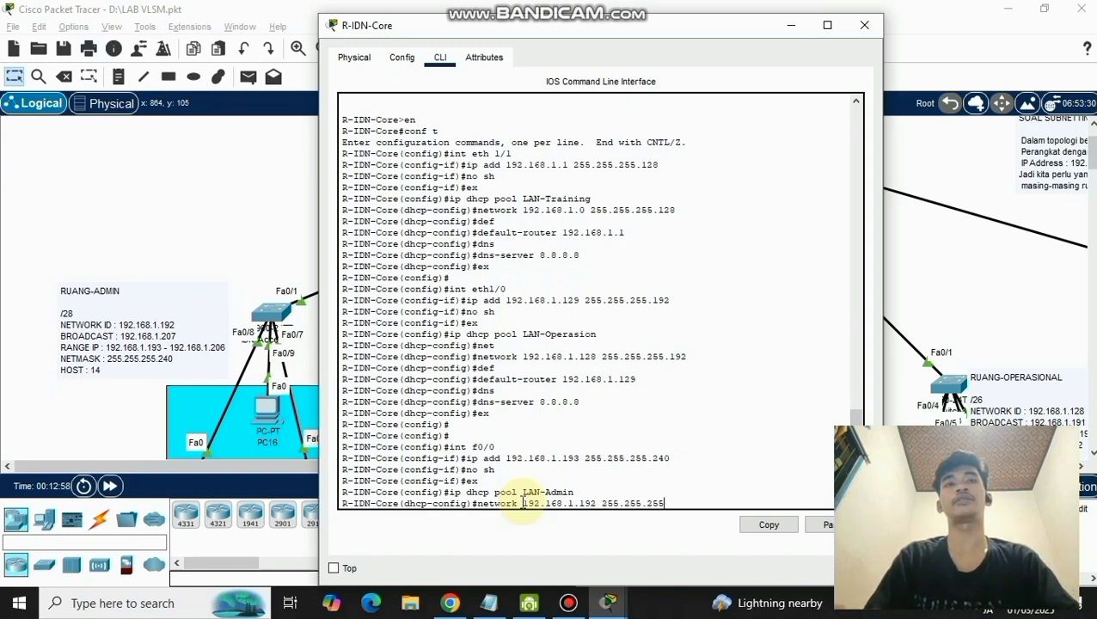
{"action": "type", "text": "."}
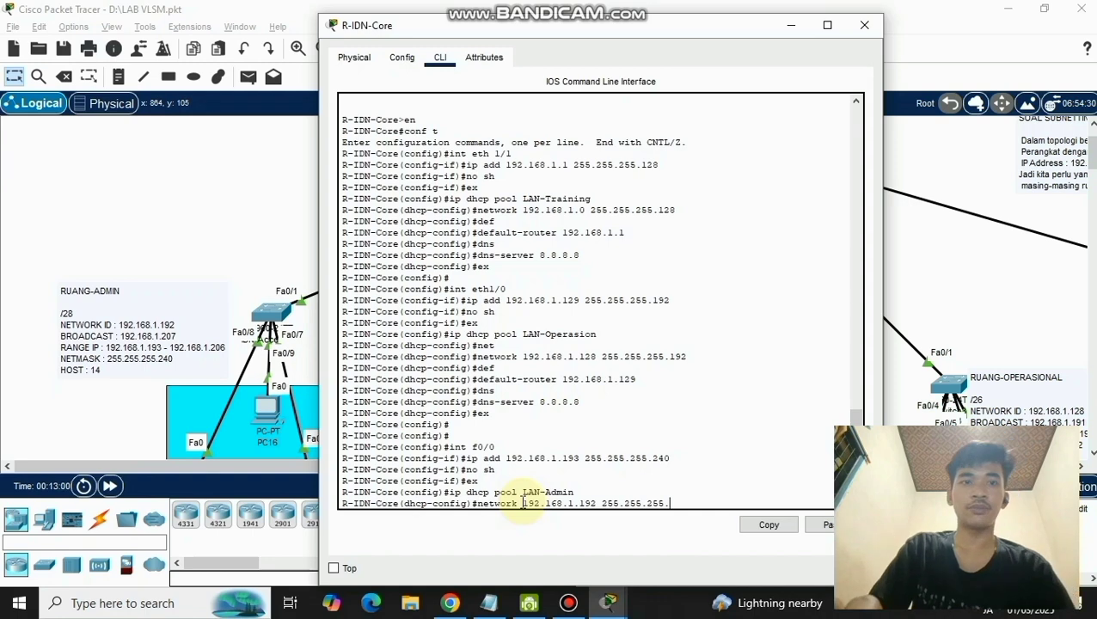
{"action": "type", "text": "240"}
{"action": "key", "text": "Return"}
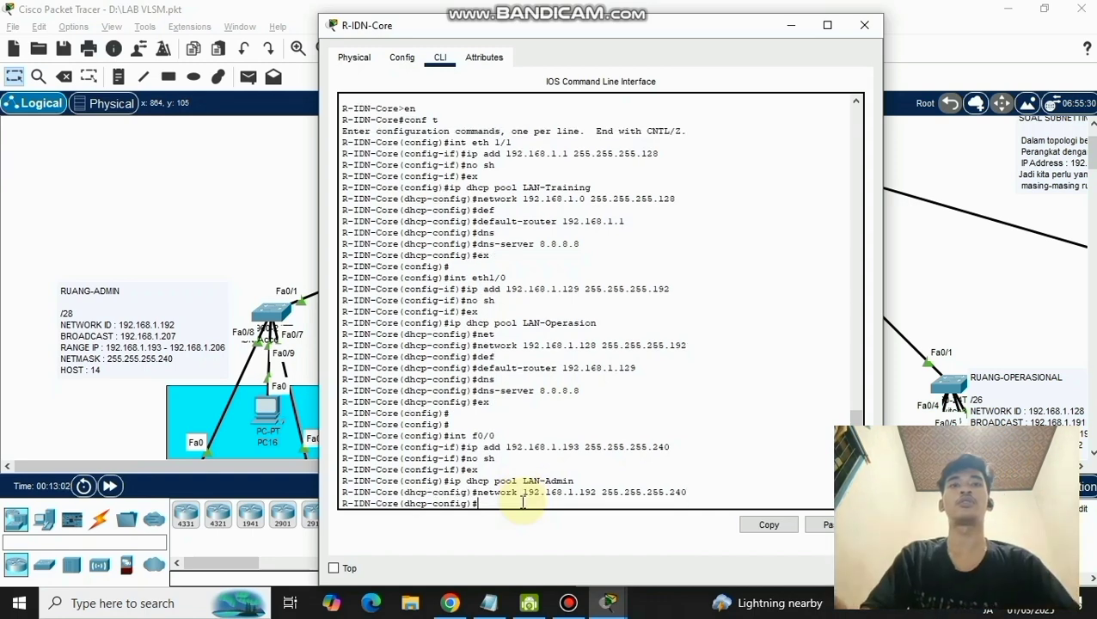
- Set the LAN-Admin pool's default router to 192.168.1.193
{"action": "type", "text": "def"}
{"action": "key", "text": "Tab"}
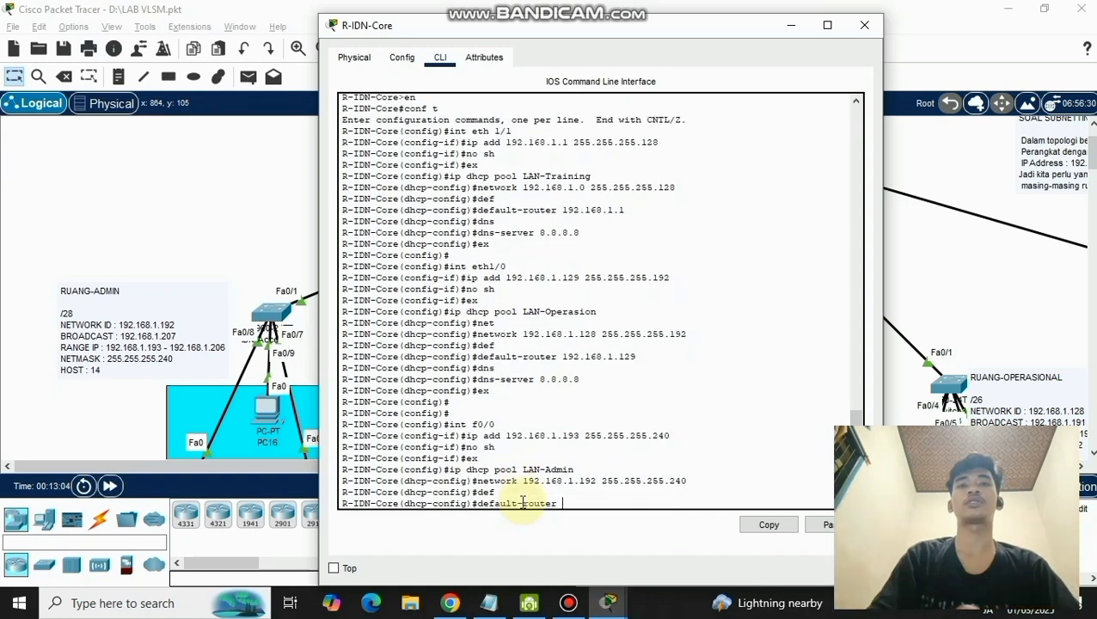
{"action": "type", "text": "192.168"}
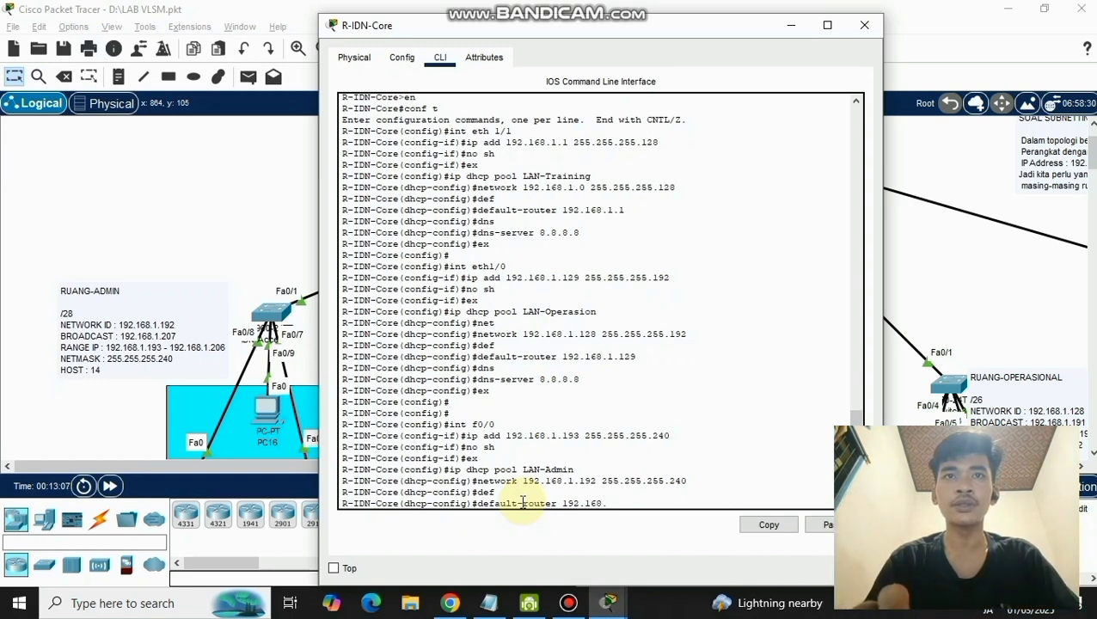
{"action": "type", "text": "."}
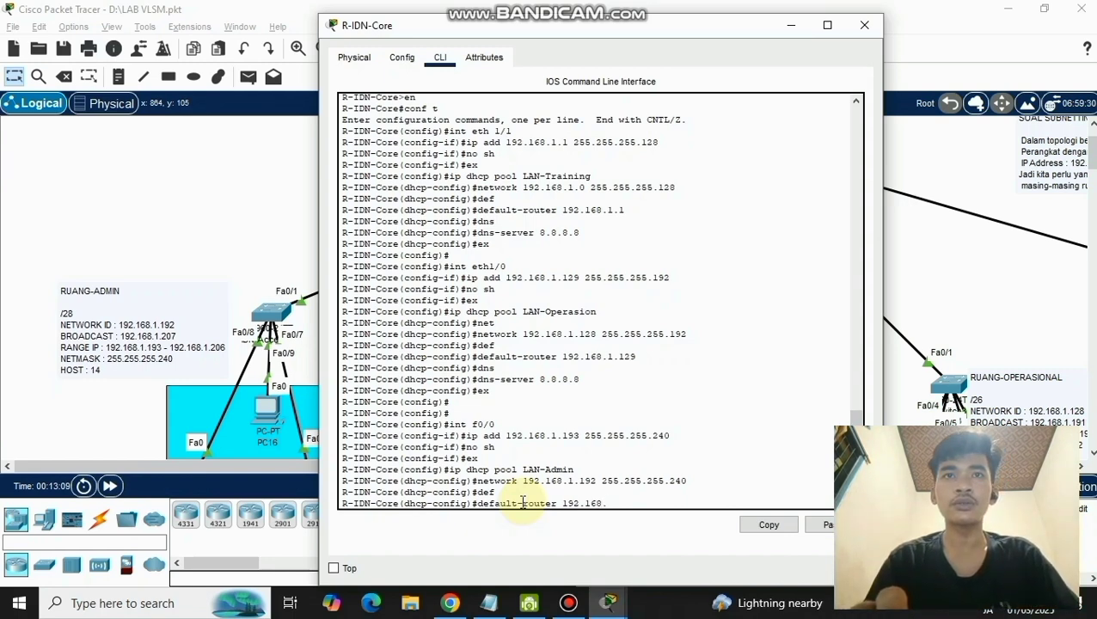
{"action": "type", "text": "1.1"}
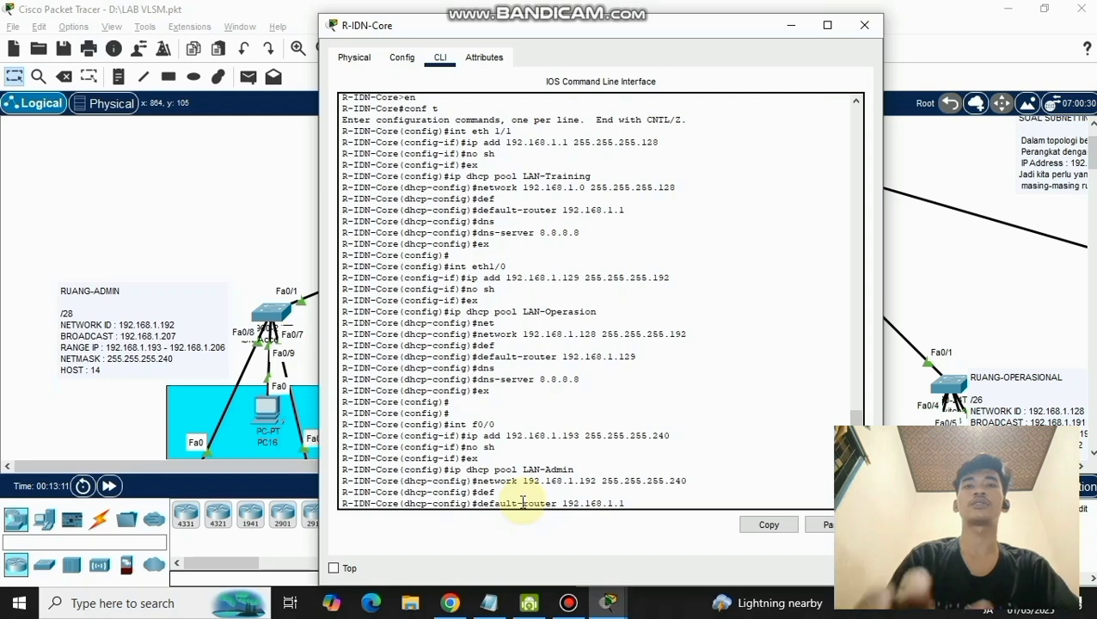
{"action": "type", "text": "92"}
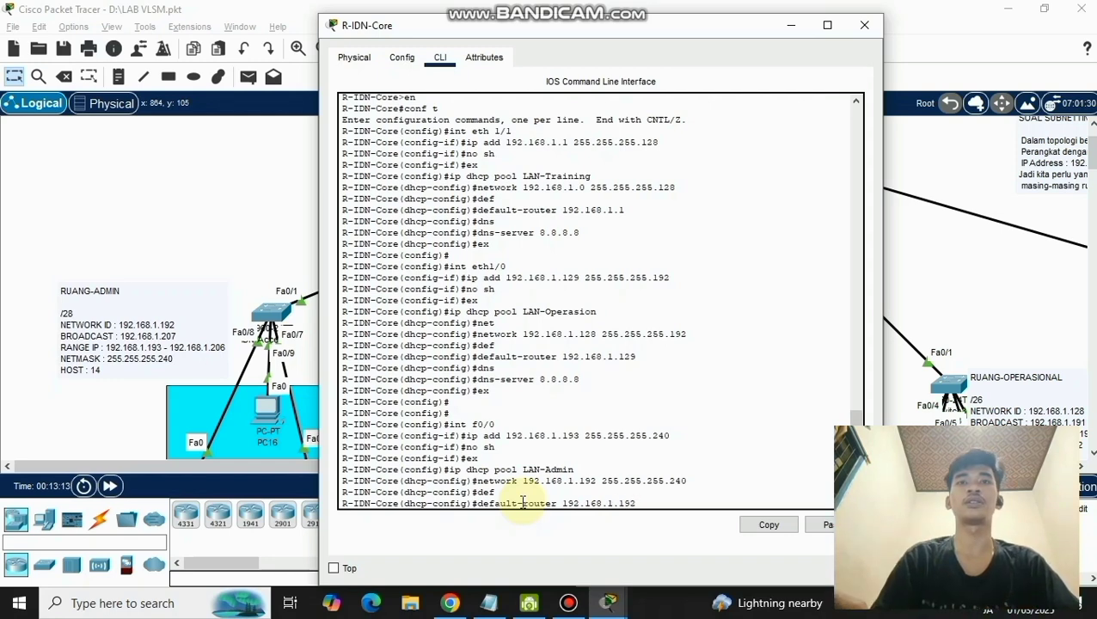
{"action": "key", "text": "BackSpace"}
{"action": "type", "text": "3"}
{"action": "key", "text": "Return"}
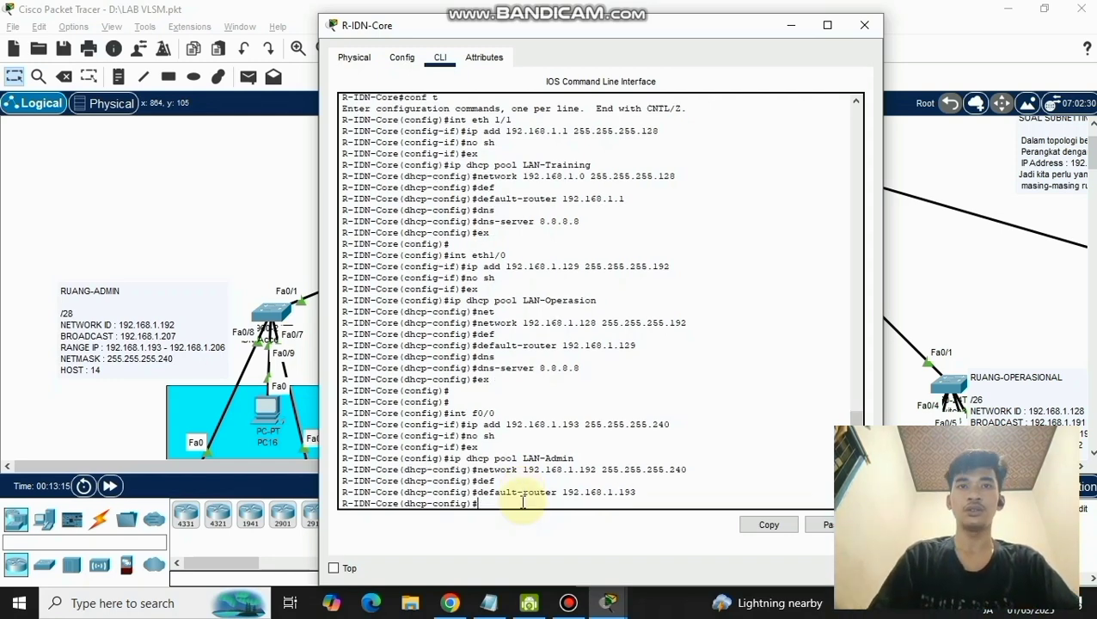
- Set the LAN-Admin pool's DNS server to 8.8.8.8, return to global configuration mode and close the router window
{"action": "type", "text": "dns"}
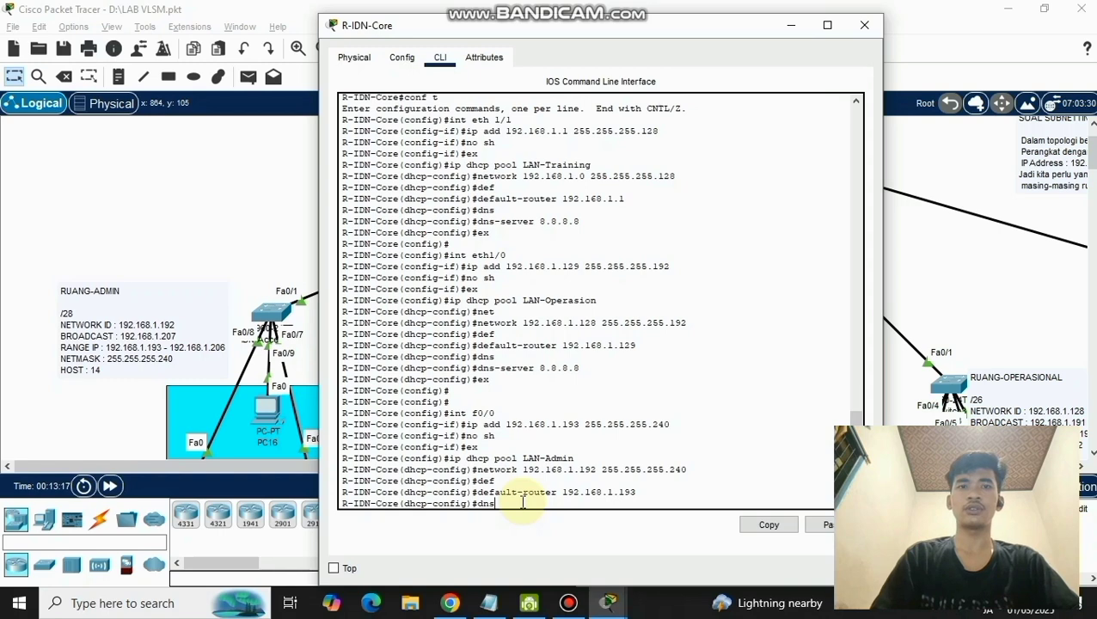
{"action": "type", "text": "-"}
{"action": "key", "text": "Tab"}
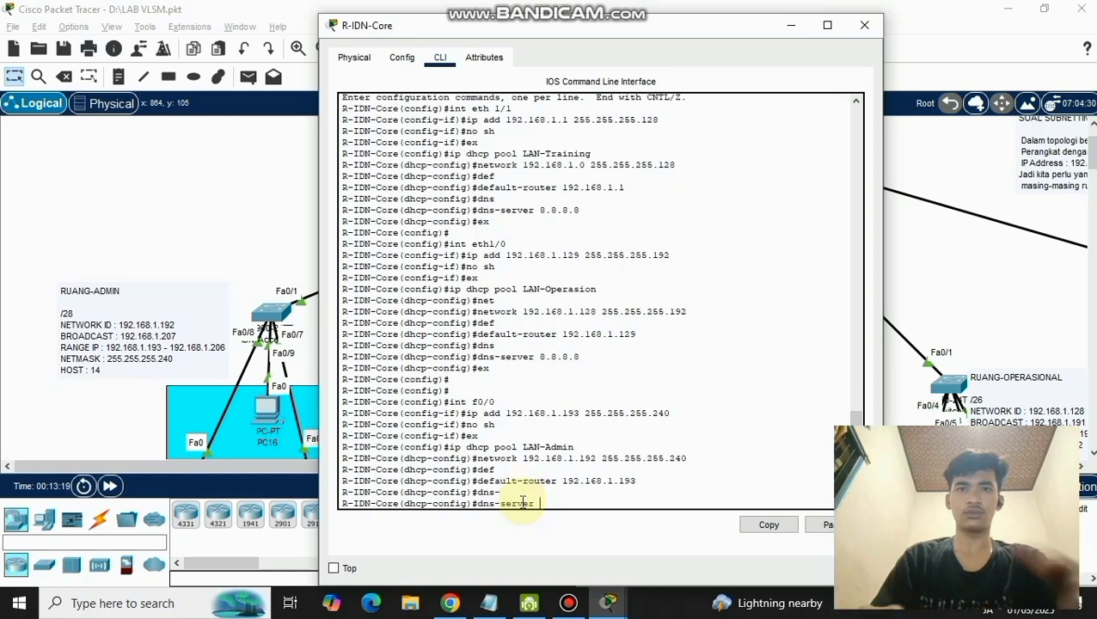
{"action": "type", "text": "8.8.8.8"}
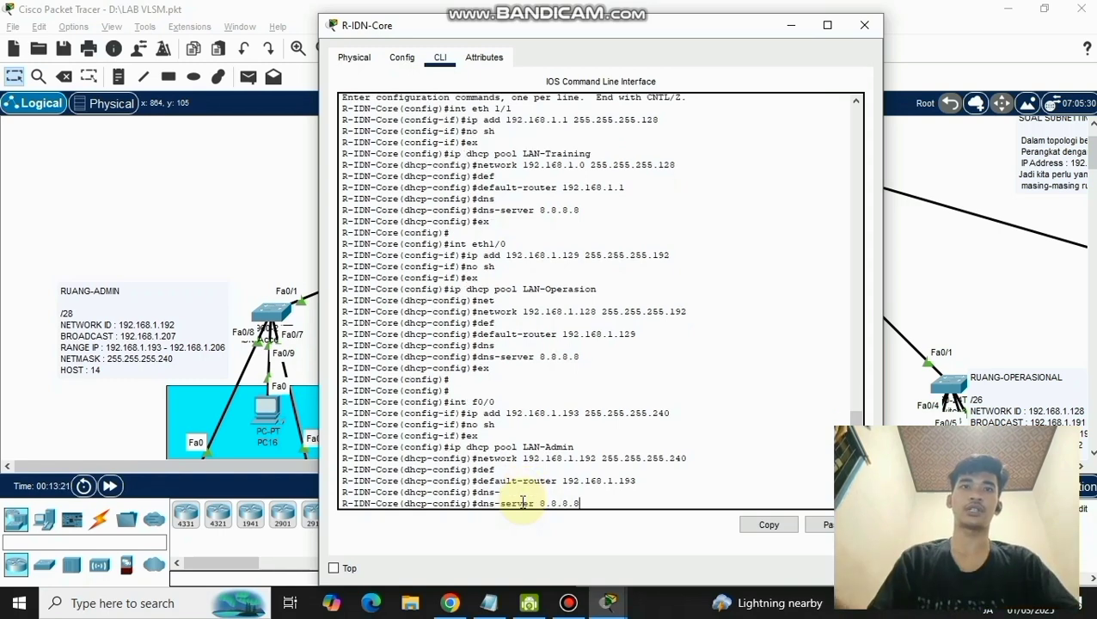
{"action": "key", "text": "Return"}
{"action": "type", "text": "ex"}
{"action": "key", "text": "Return"}
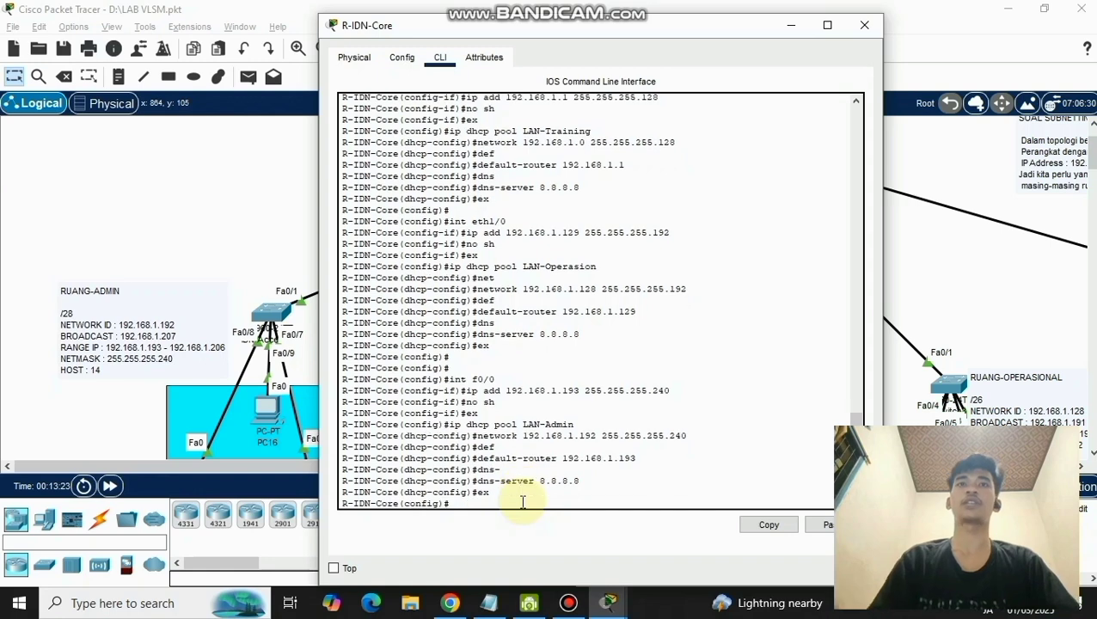
{"action": "left_click", "coordinate": [866, 31]}
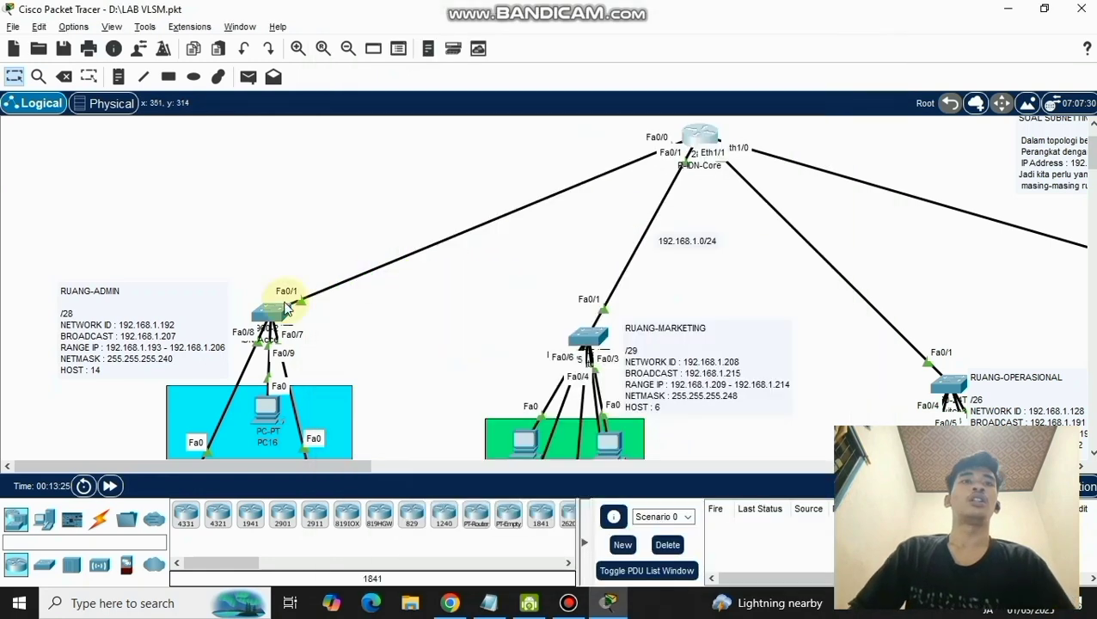
- Switch PC16 in RUANG-ADMIN to DHCP in its IP configuration and close the PC's window
{"action": "scroll", "coordinate": [270, 301], "scroll_direction": "down", "scroll_amount": 3}
{"action": "left_click_drag", "start_coordinate": [264, 274], "coordinate": [254, 281]}
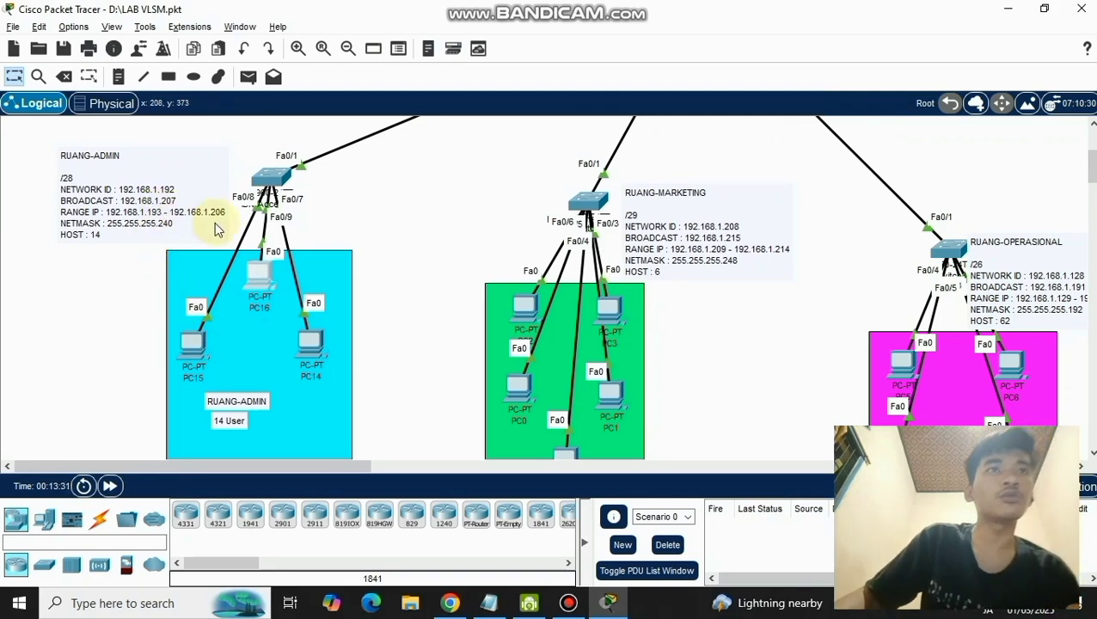
{"action": "scroll", "coordinate": [430, 273], "scroll_direction": "up", "scroll_amount": 3}
{"action": "scroll", "coordinate": [396, 287], "scroll_direction": "down", "scroll_amount": 3}
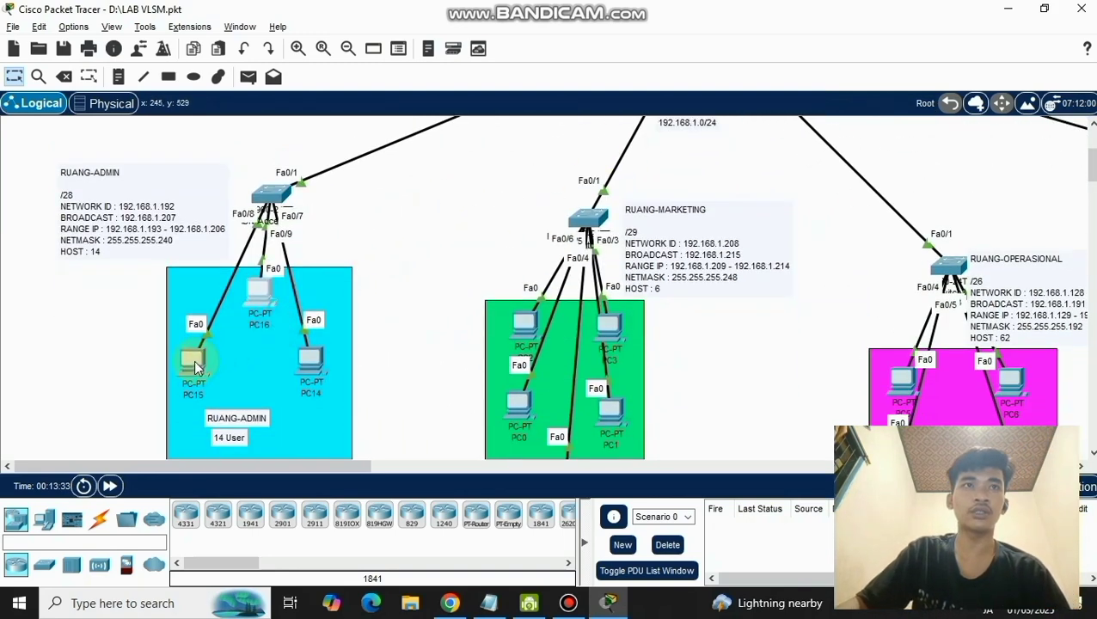
{"action": "left_click", "coordinate": [258, 295]}
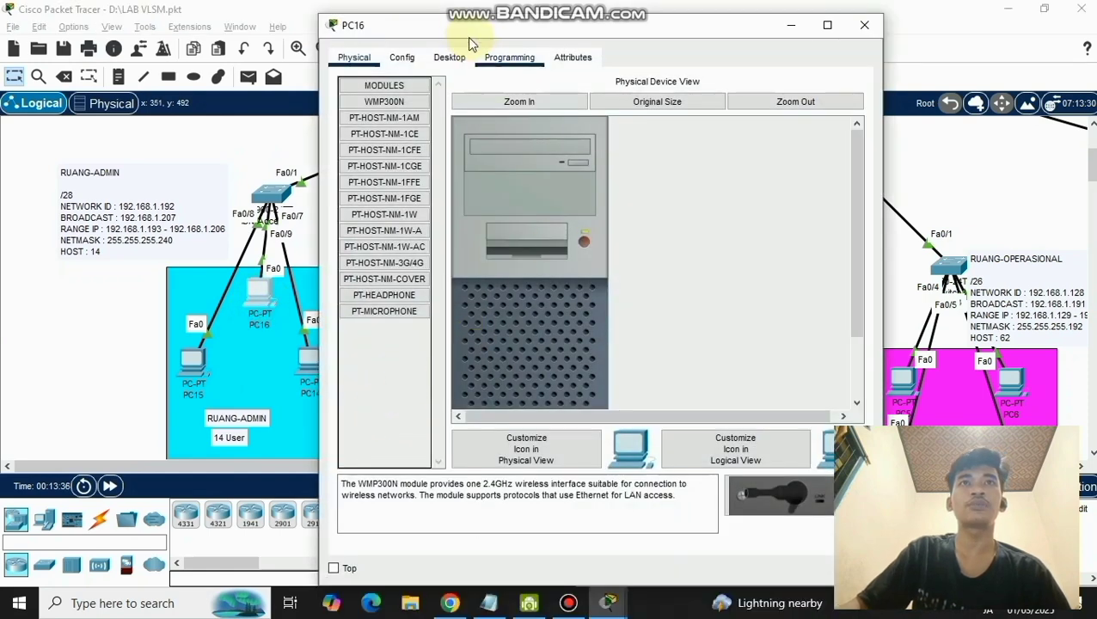
{"action": "left_click", "coordinate": [449, 57]}
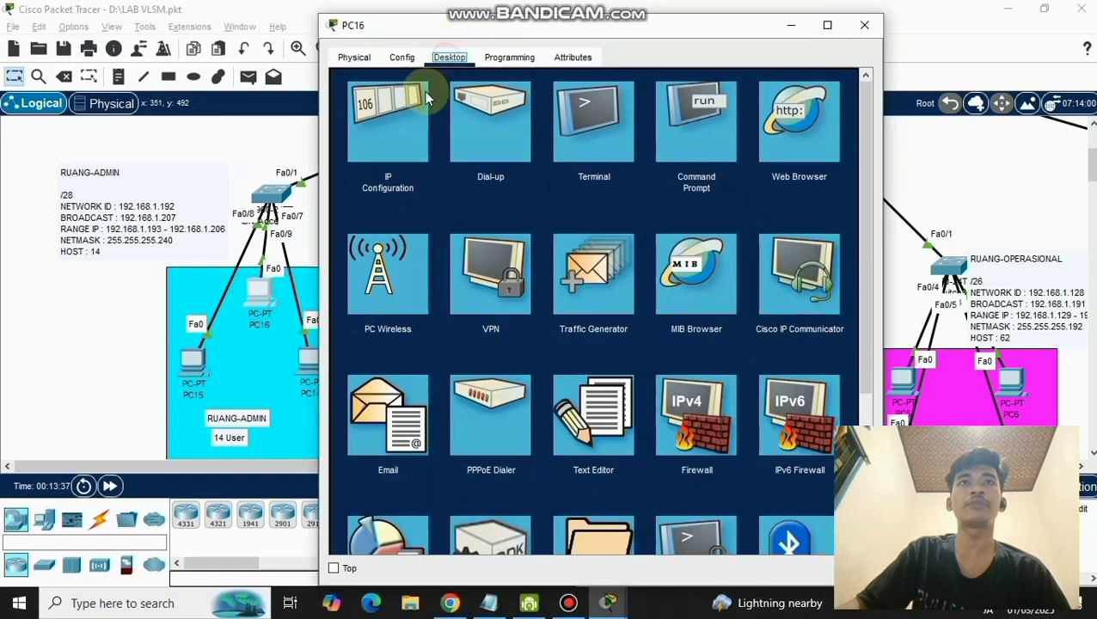
{"action": "left_click", "coordinate": [398, 125]}
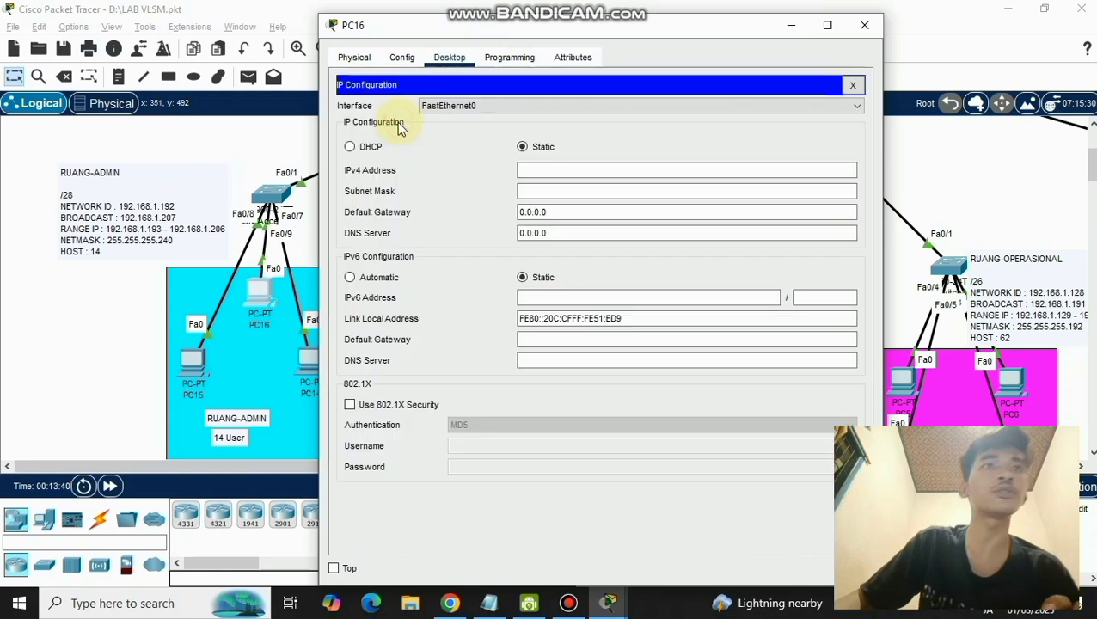
{"action": "left_click", "coordinate": [351, 147]}
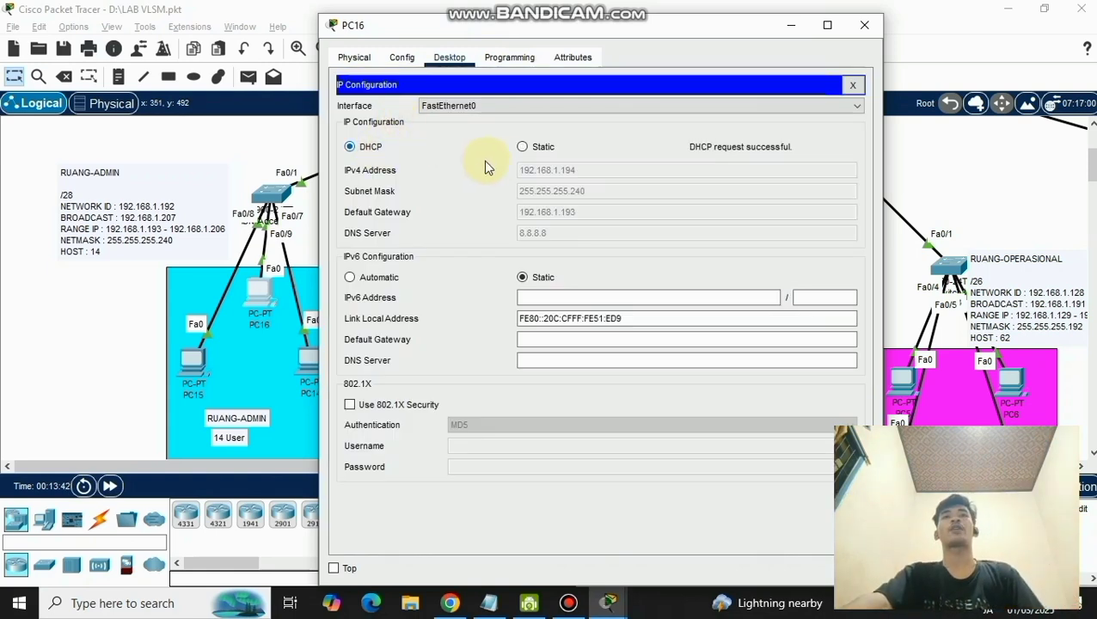
{"action": "left_click", "coordinate": [862, 24]}
- Switch PC15 in RUANG-ADMIN to DHCP in its IP configuration and close the PC's window
{"action": "left_click", "coordinate": [193, 363]}
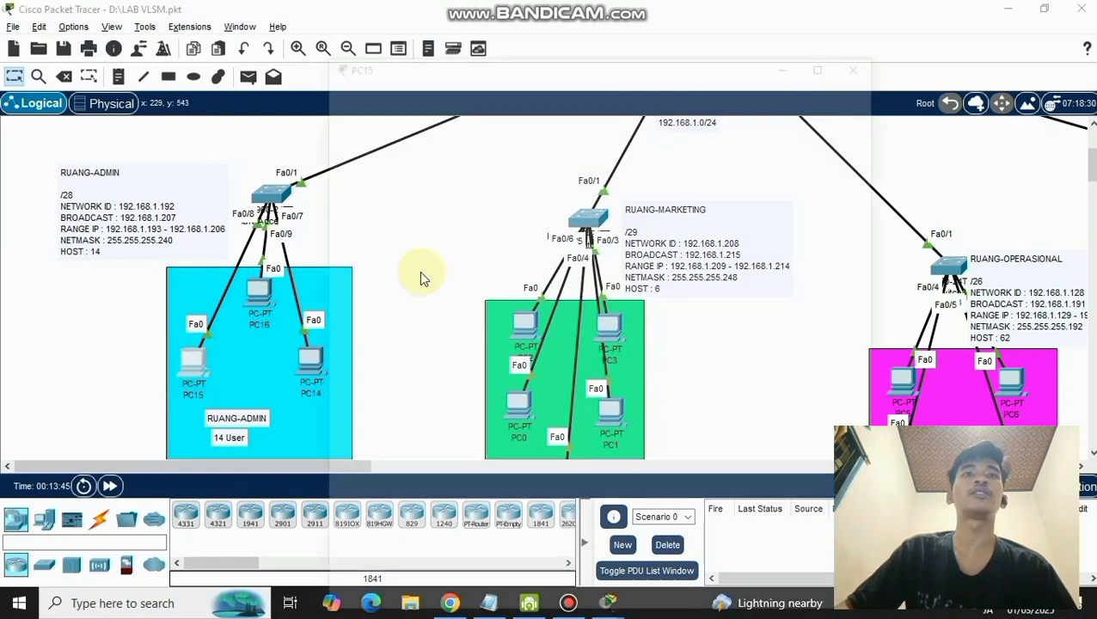
{"action": "left_click", "coordinate": [449, 58]}
{"action": "left_click", "coordinate": [391, 112]}
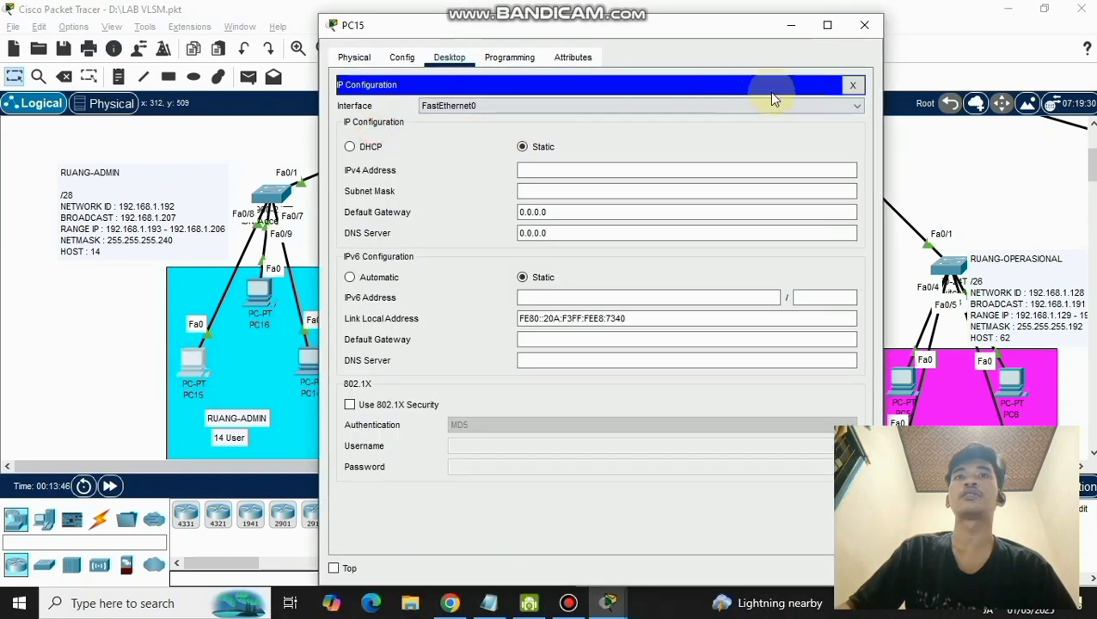
{"action": "left_click", "coordinate": [378, 148]}
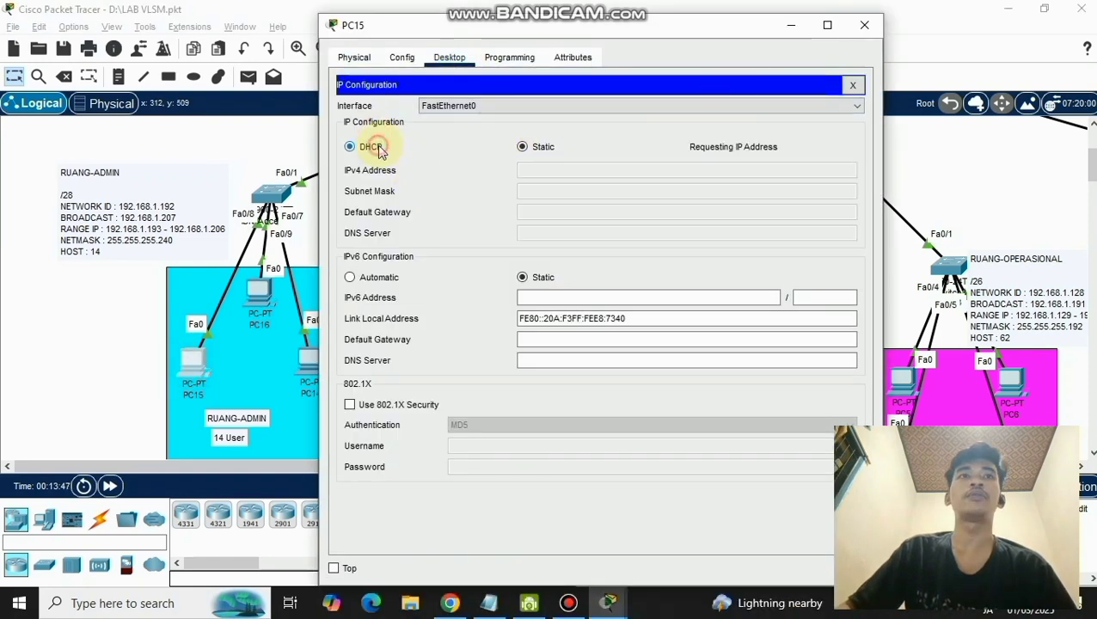
{"action": "left_click", "coordinate": [865, 27]}
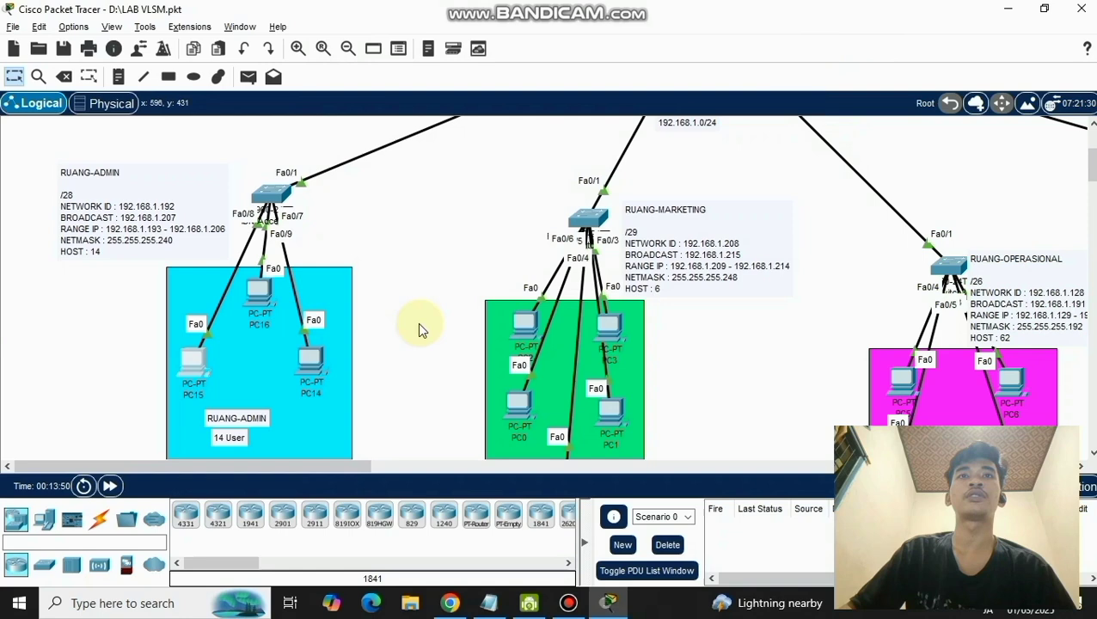
- Switch PC14 in RUANG-ADMIN to DHCP in its IP configuration and close the PC's window
{"action": "left_click", "coordinate": [311, 361]}
{"action": "left_click", "coordinate": [449, 58]}
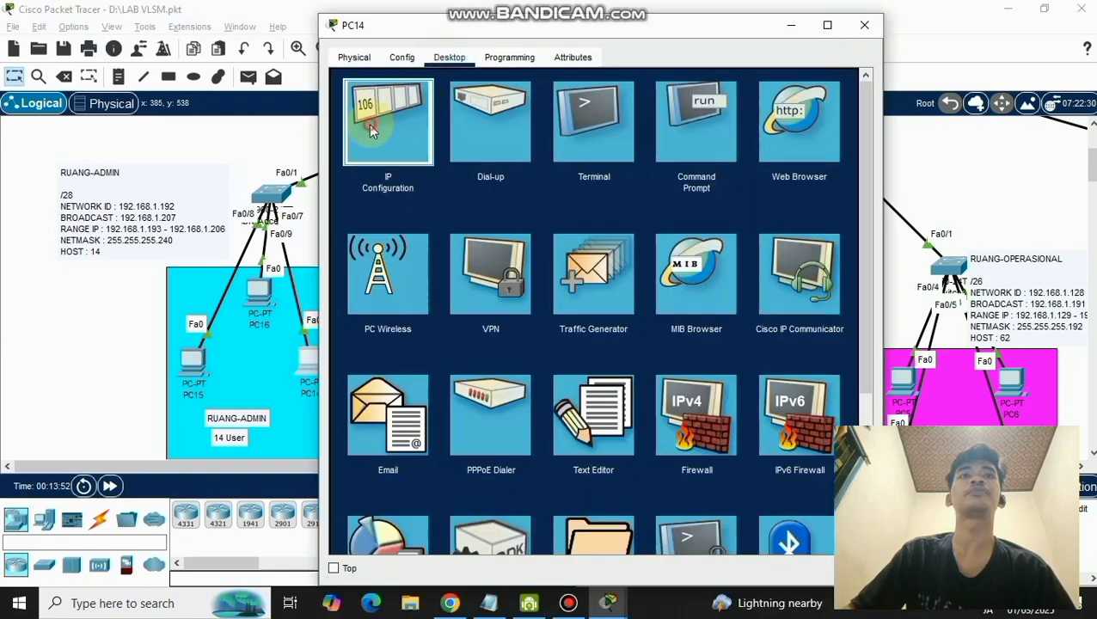
{"action": "left_click", "coordinate": [378, 108]}
{"action": "left_click", "coordinate": [368, 148]}
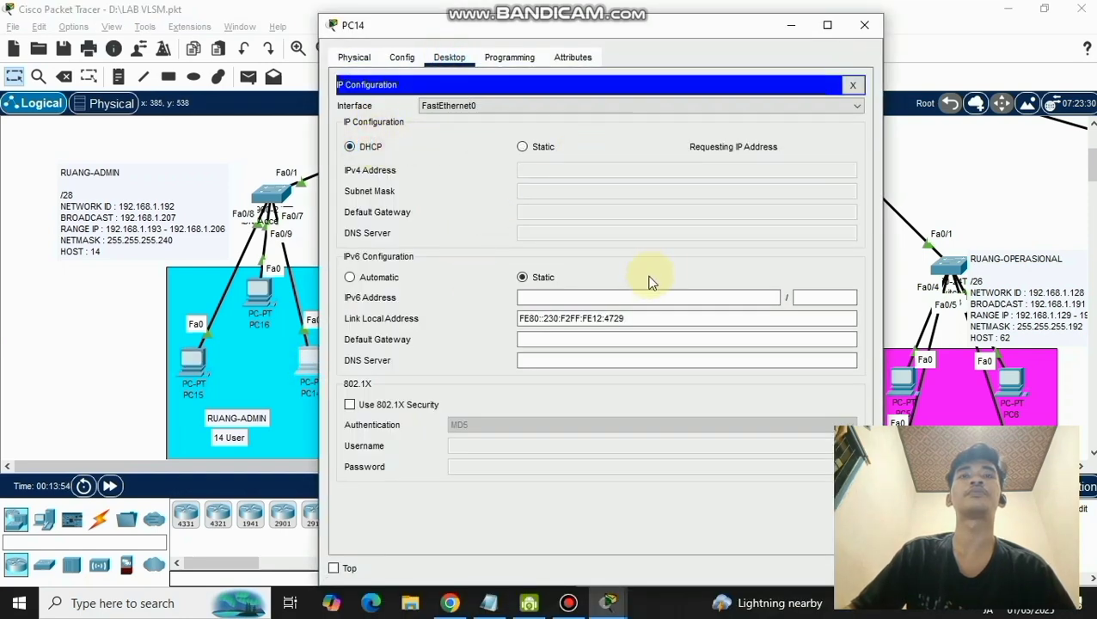
{"action": "left_click", "coordinate": [863, 25]}
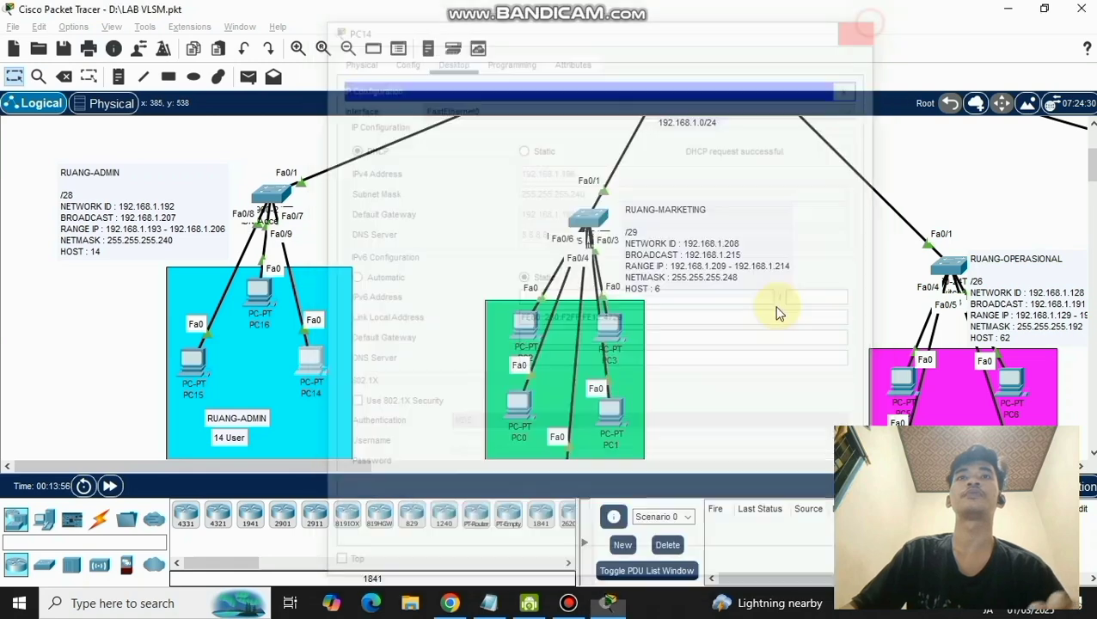
- Reopen R-IDN-Core's command line and enter configuration mode for interface f0/1
{"action": "scroll", "coordinate": [710, 326], "scroll_direction": "up", "scroll_amount": 3}
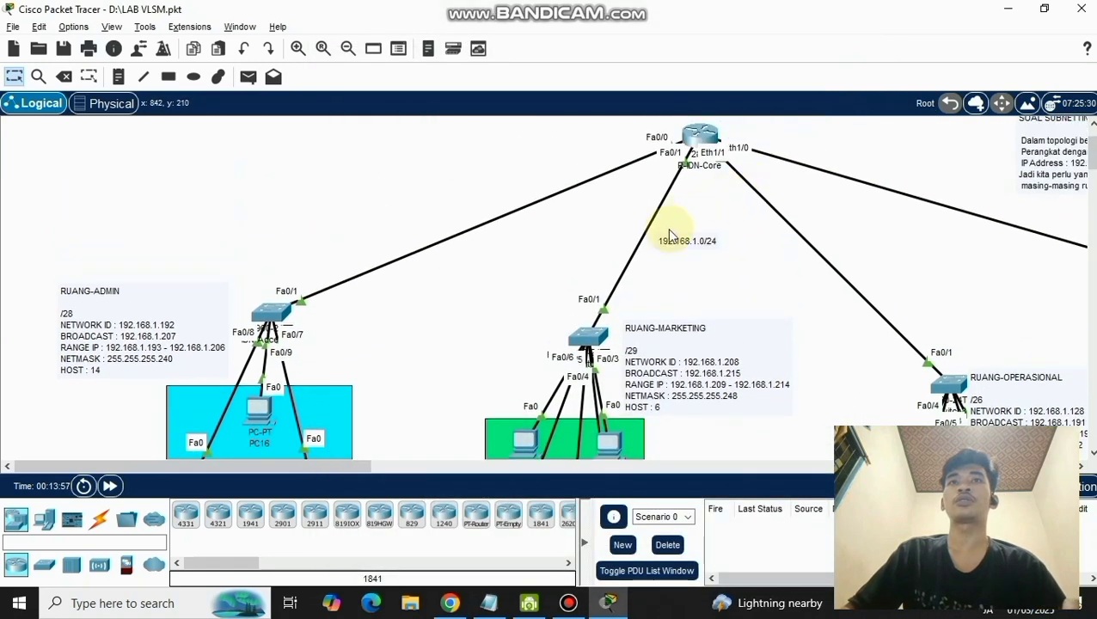
{"action": "left_click", "coordinate": [693, 142]}
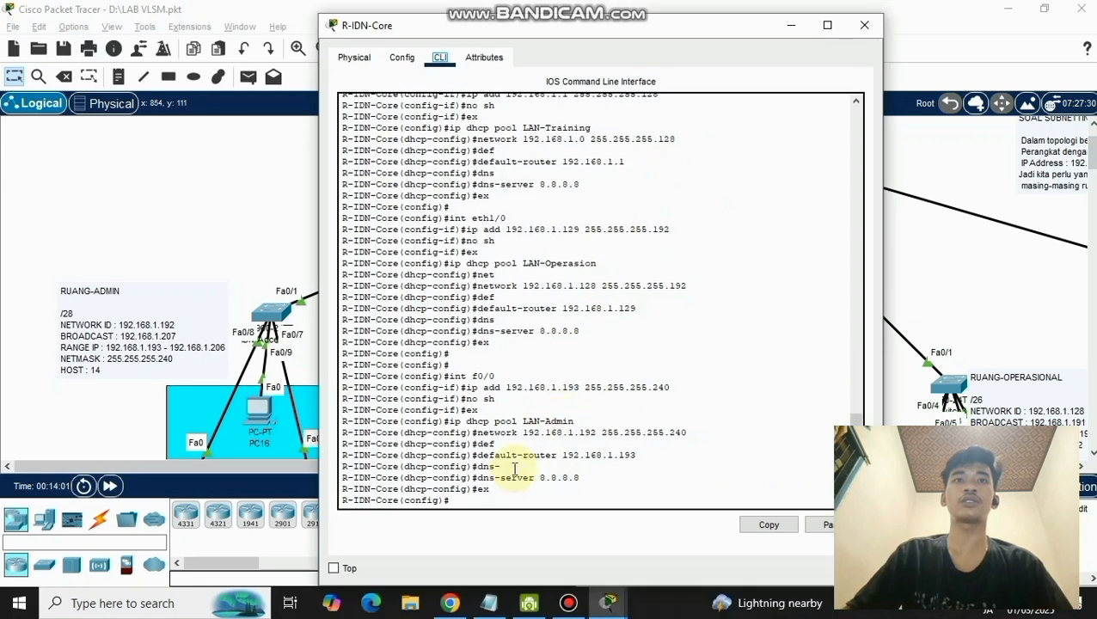
{"action": "key", "text": "Return"}
{"action": "key", "text": "Return"}
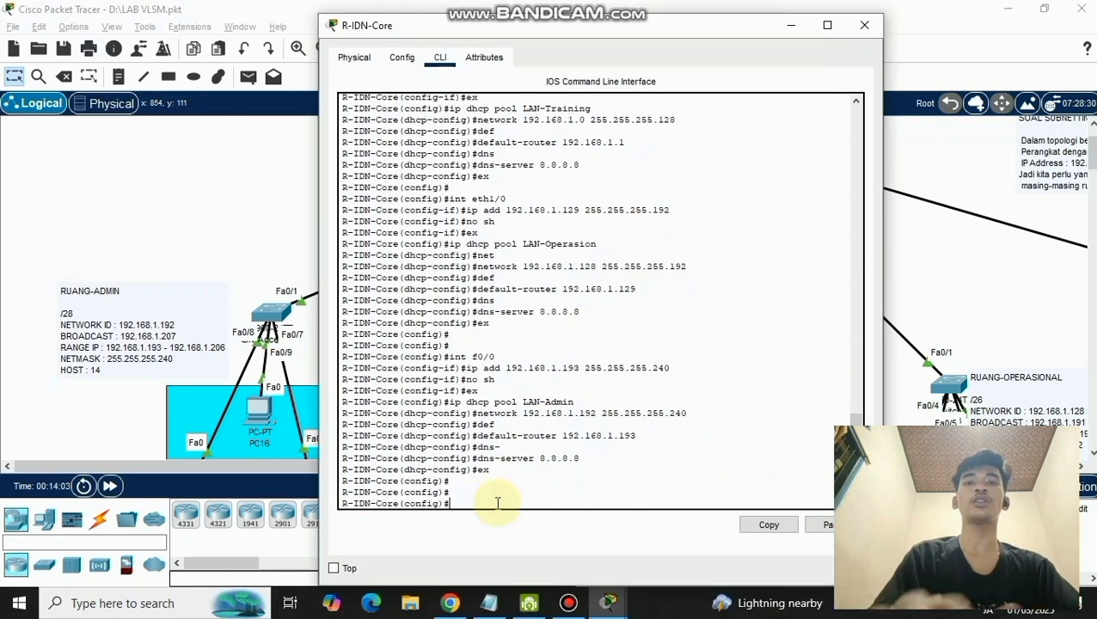
{"action": "type", "text": "int f"}
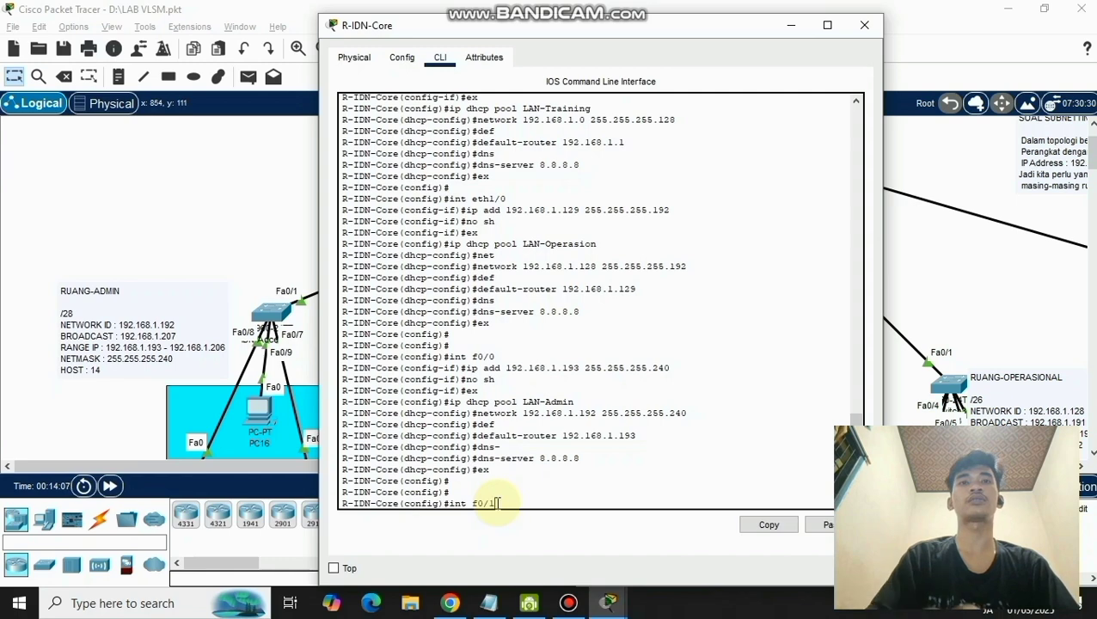
{"action": "type", "text": "0/1"}
{"action": "key", "text": "Return"}
- Assign interface f0/1 the IP address 192.168.1.209 with netmask 255.255.255.248, following the RUANG-MARKETING subnet note
{"action": "type", "text": "i"}
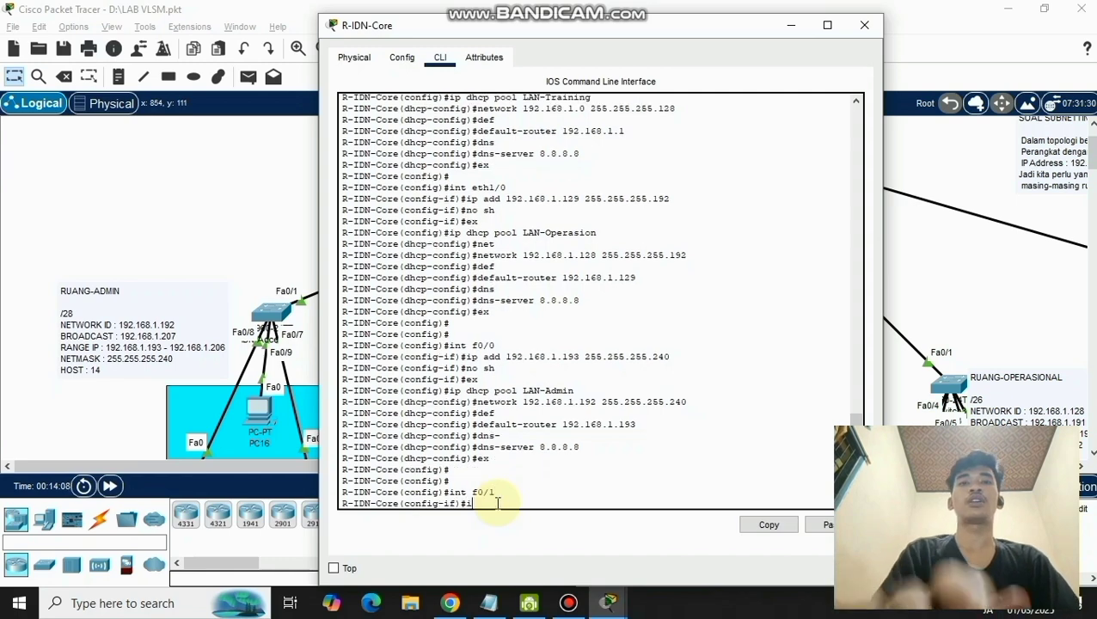
{"action": "type", "text": "p add"}
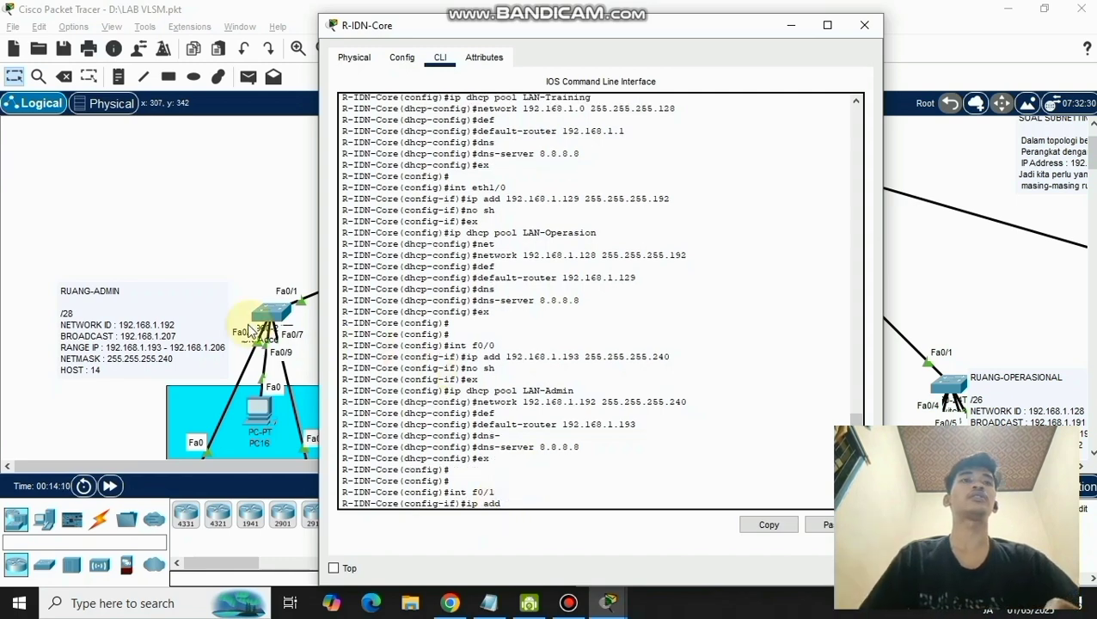
{"action": "scroll", "coordinate": [221, 370], "scroll_direction": "right", "scroll_amount": 10}
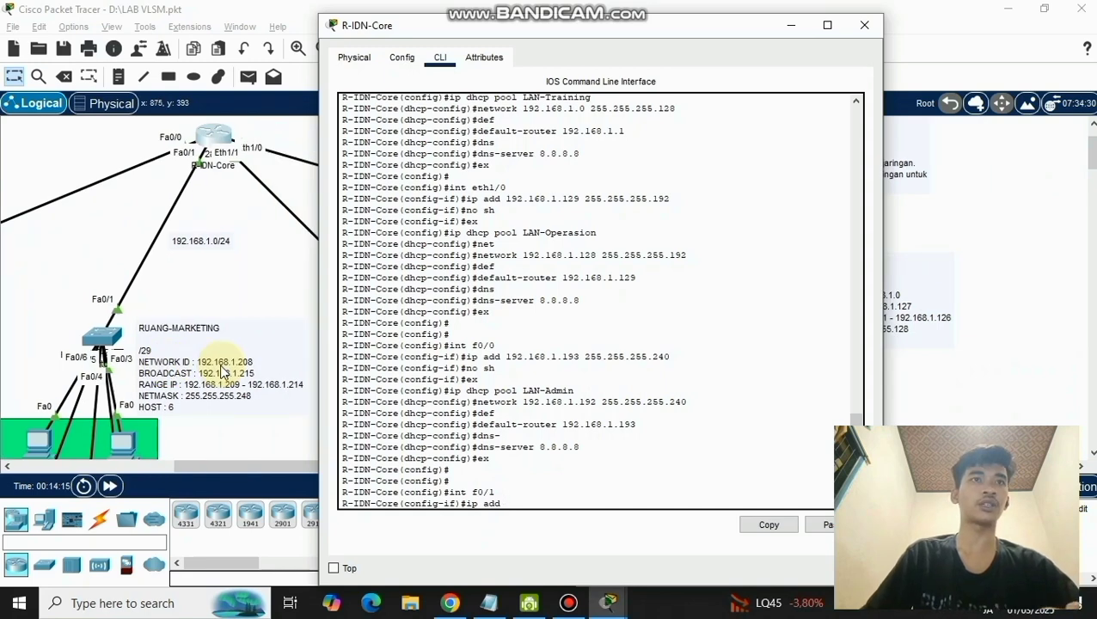
{"action": "scroll", "coordinate": [192, 405], "scroll_direction": "down", "scroll_amount": 2}
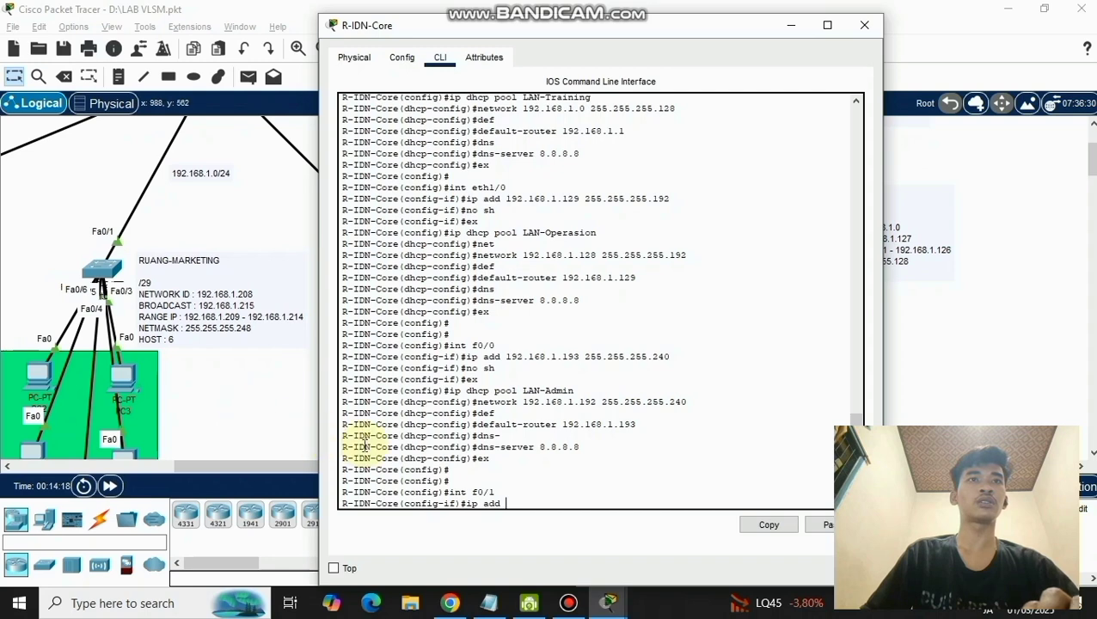
{"action": "scroll", "coordinate": [118, 372], "scroll_direction": "left", "scroll_amount": 10}
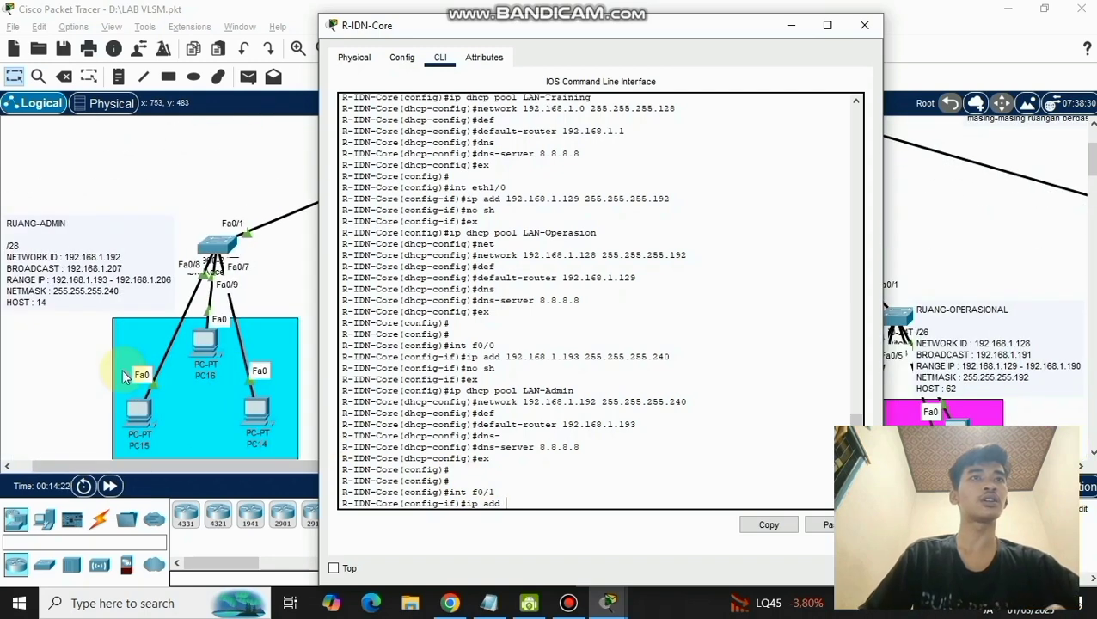
{"action": "scroll", "coordinate": [122, 369], "scroll_direction": "right", "scroll_amount": 10}
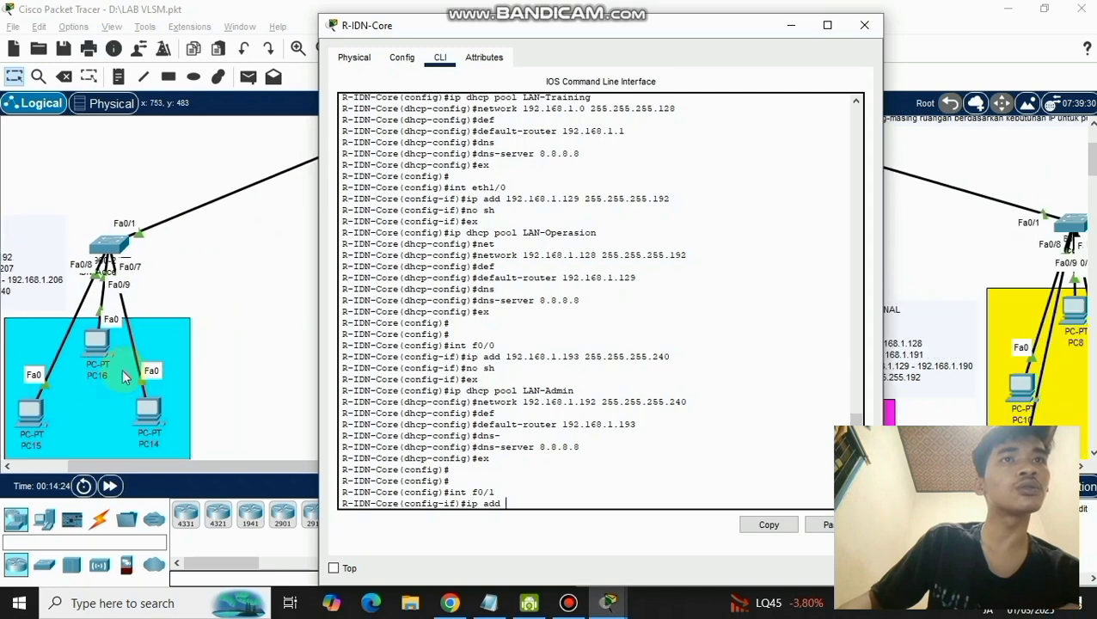
{"action": "scroll", "coordinate": [122, 376], "scroll_direction": "right", "scroll_amount": 3}
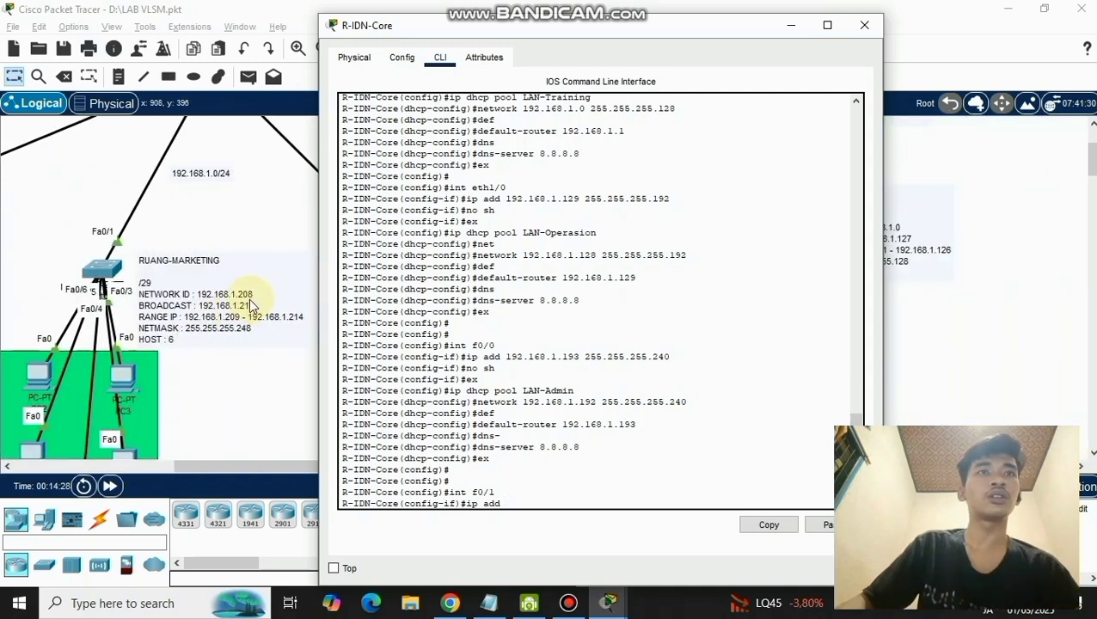
{"action": "scroll", "coordinate": [208, 339], "scroll_direction": "left", "scroll_amount": 5}
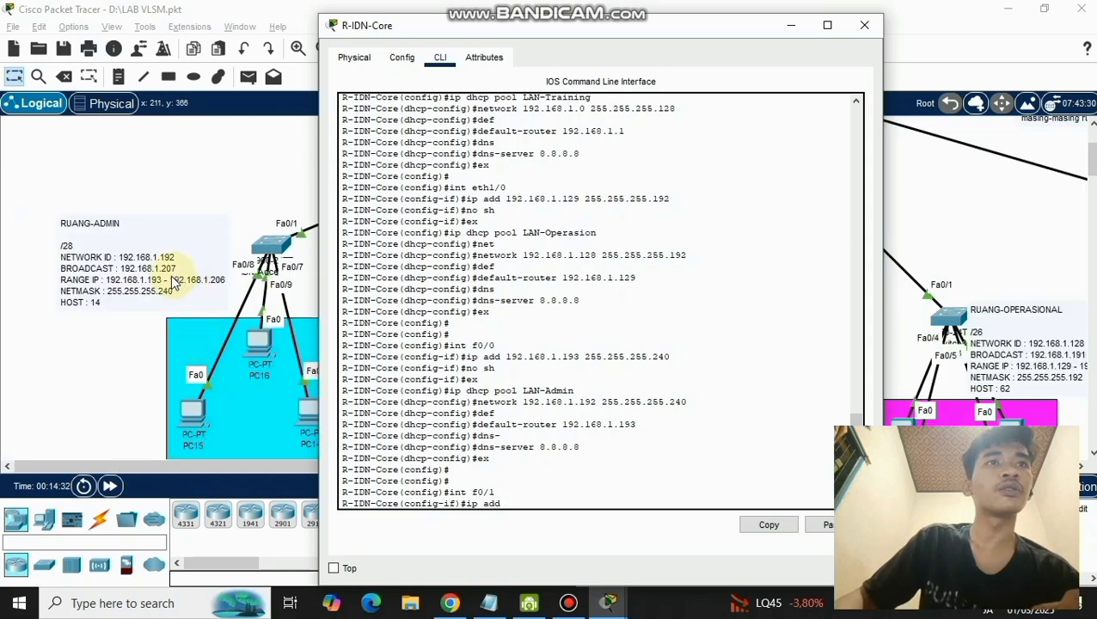
{"action": "scroll", "coordinate": [172, 283], "scroll_direction": "right", "scroll_amount": 5}
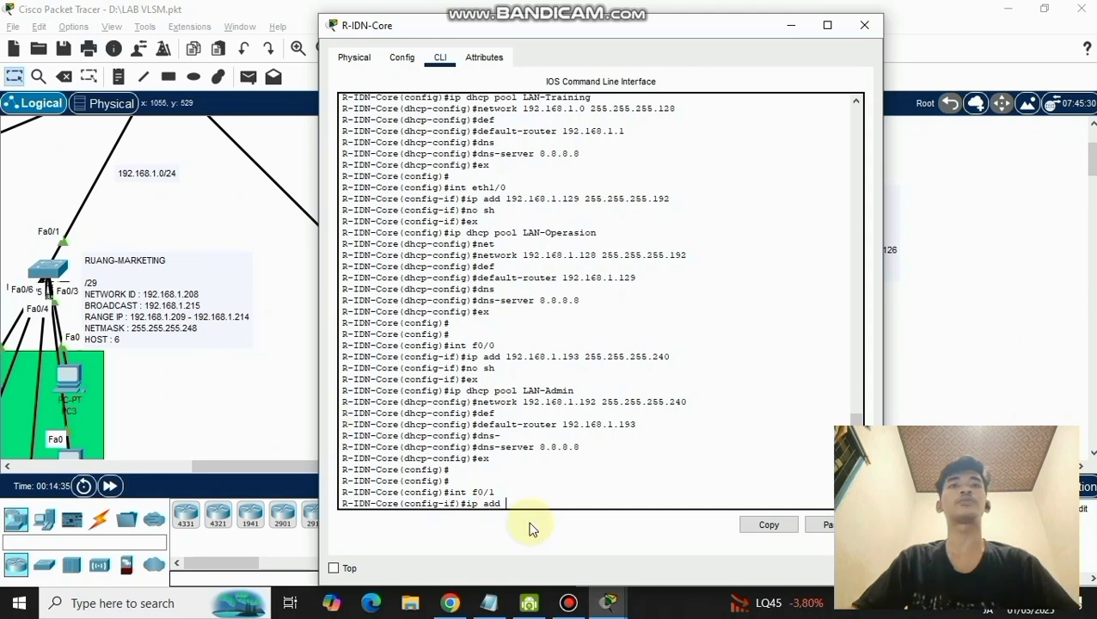
{"action": "type", "text": "192.1"}
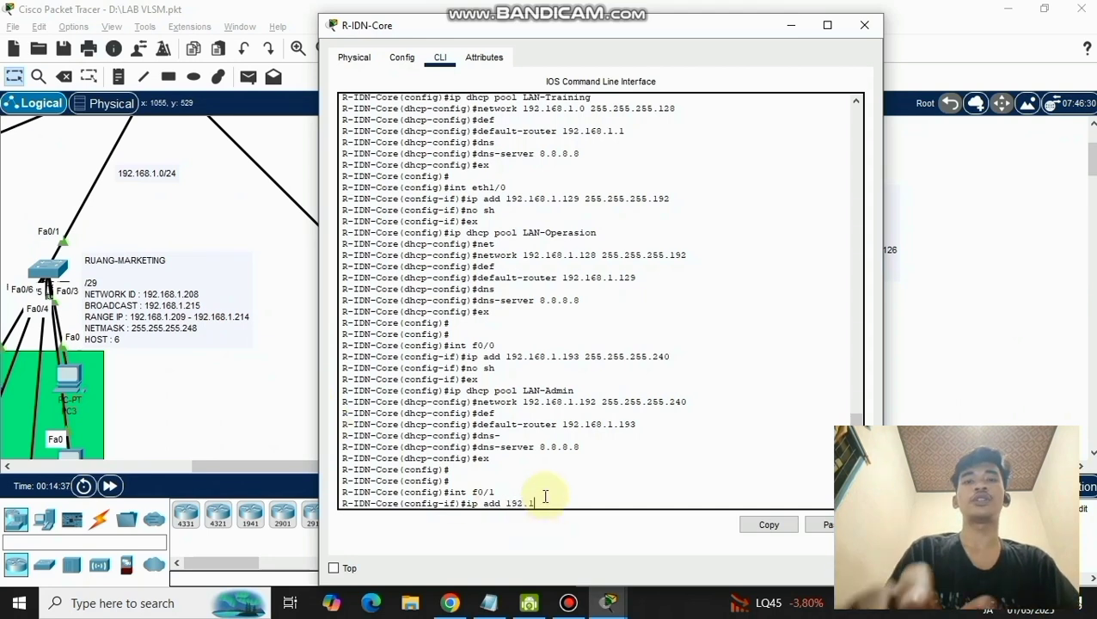
{"action": "type", "text": "68.1.1"}
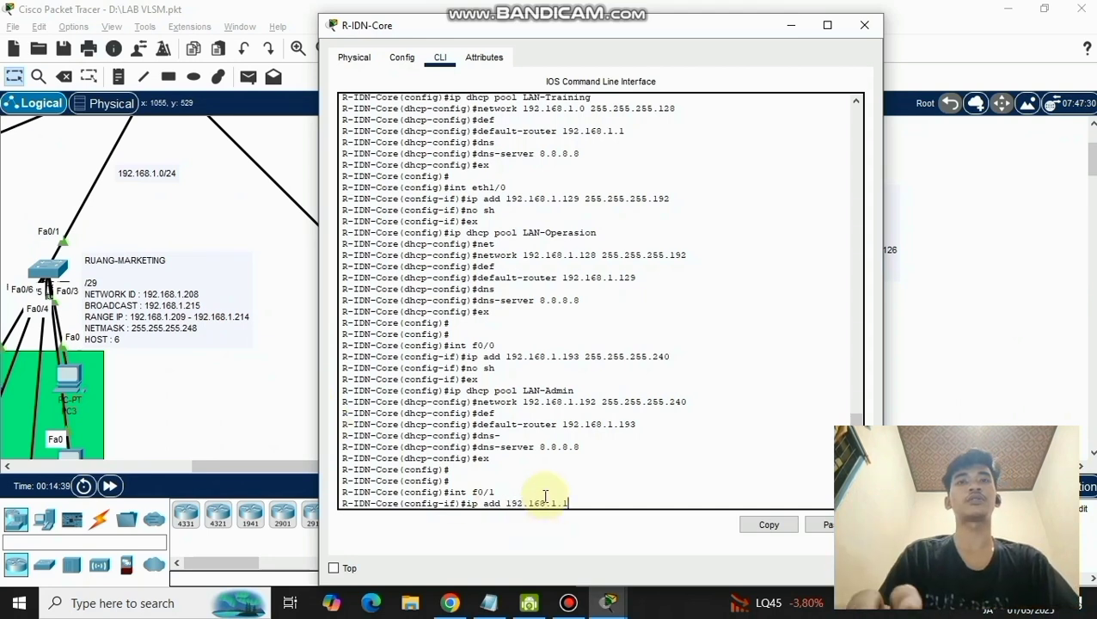
{"action": "type", "text": "2"}
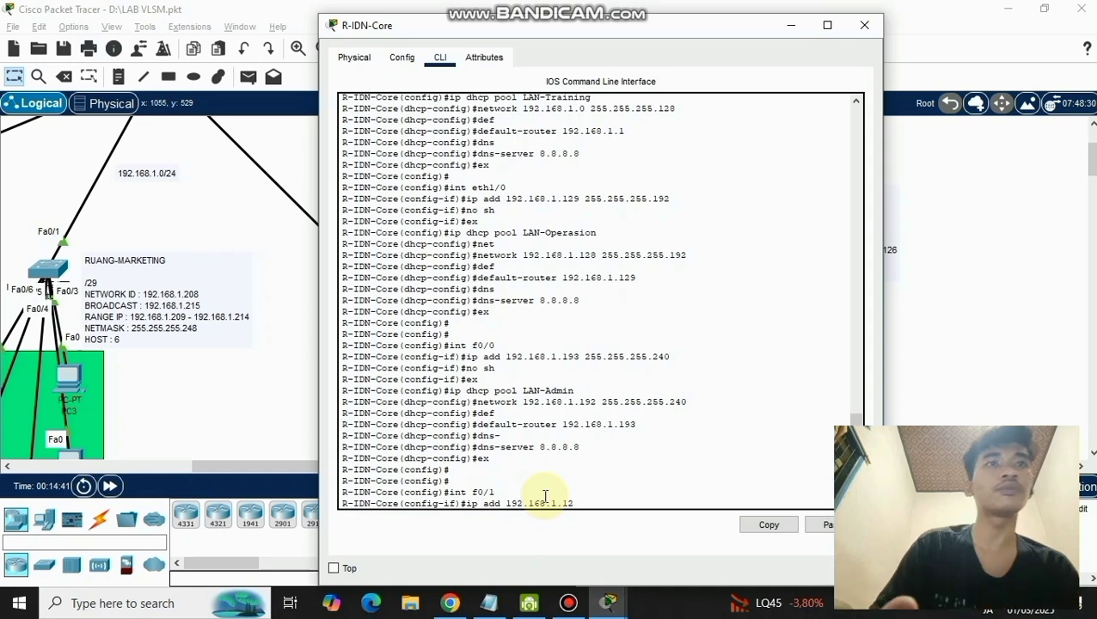
{"action": "key", "text": "BackSpace"}
{"action": "key", "text": "BackSpace"}
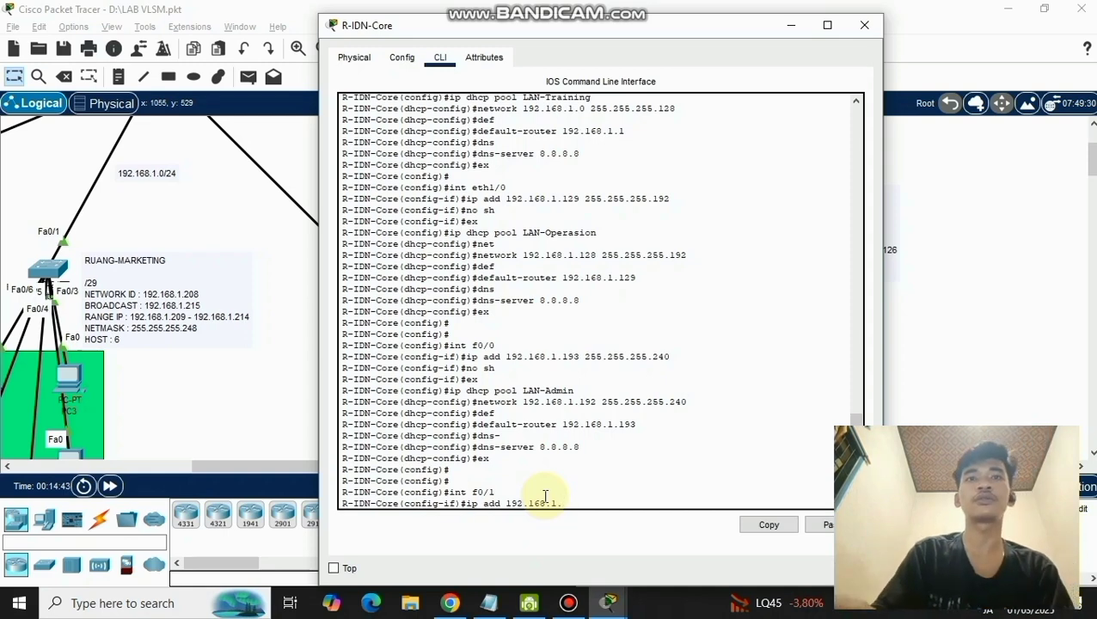
{"action": "type", "text": "20"}
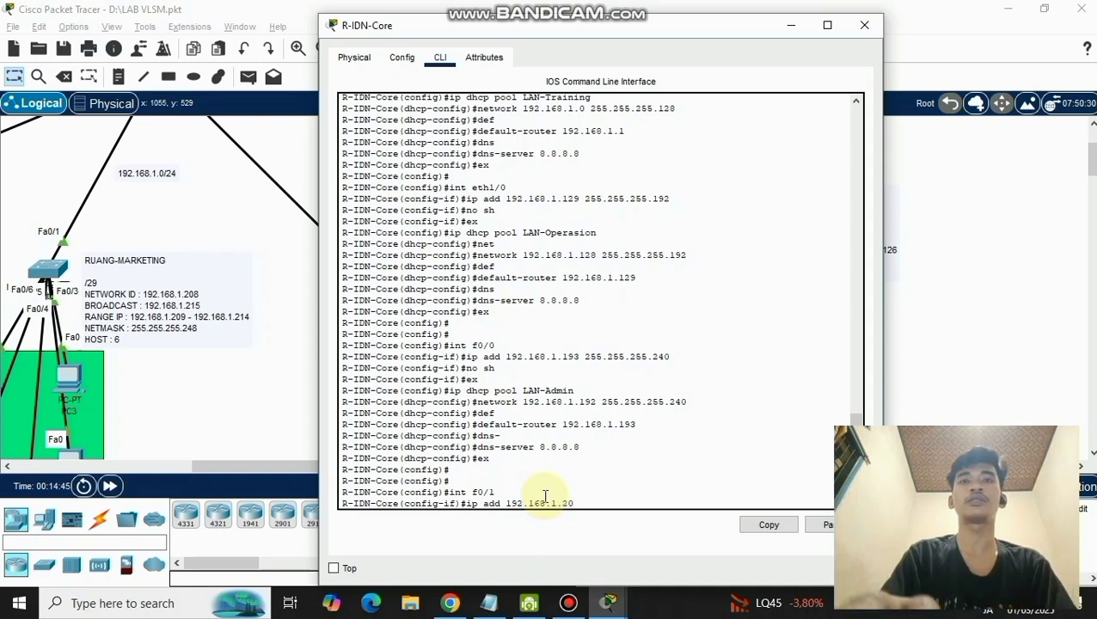
{"action": "type", "text": "9 25"}
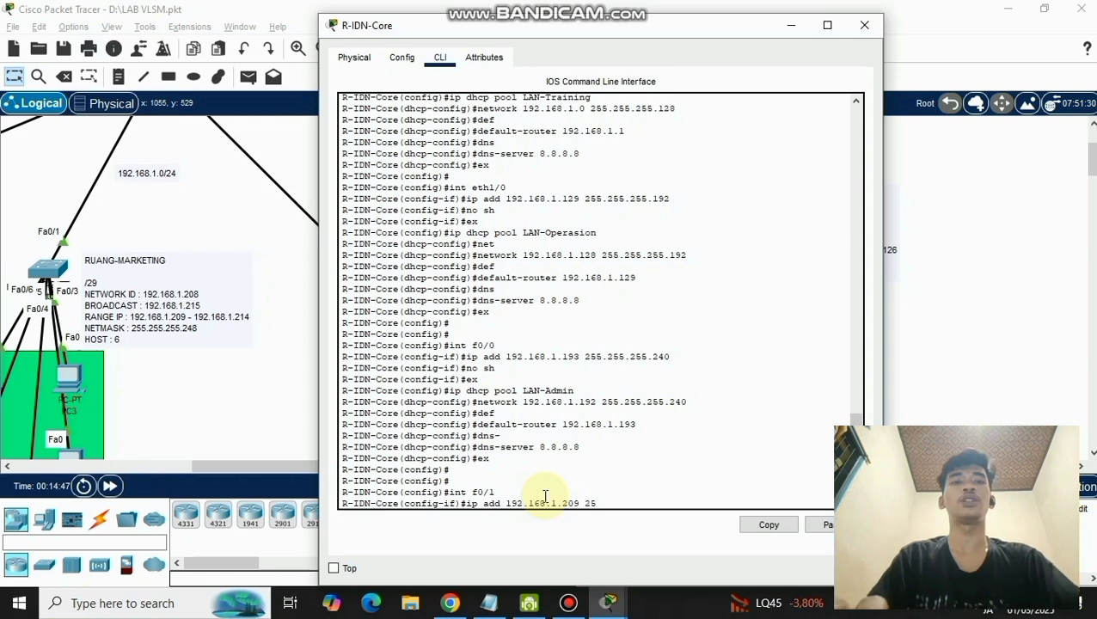
{"action": "type", "text": "5.255.255.255"}
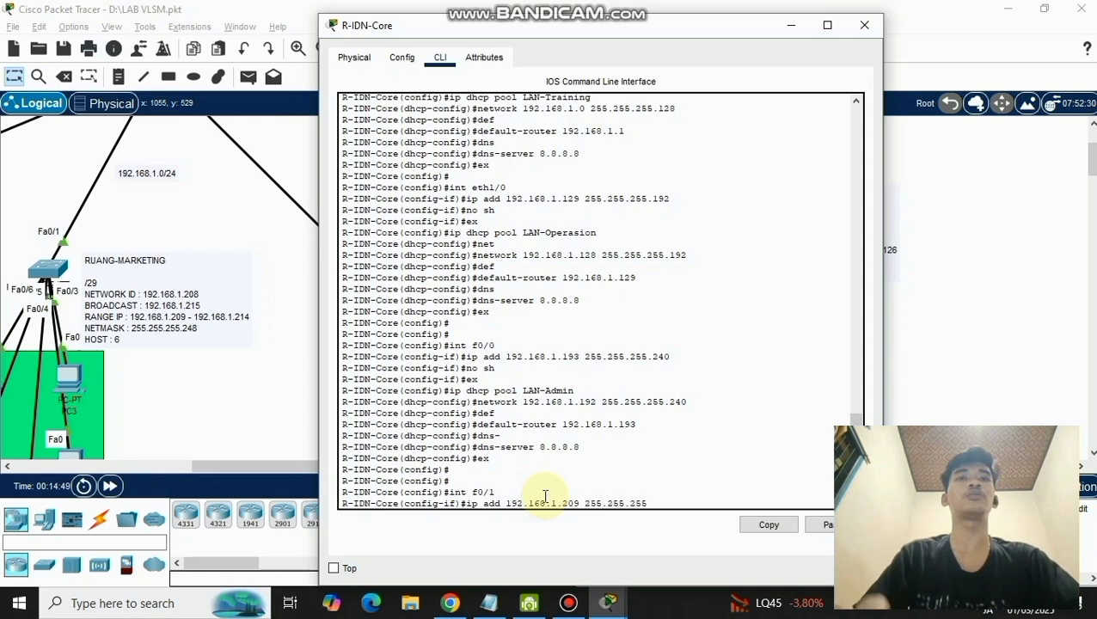
{"action": "type", "text": "48"}
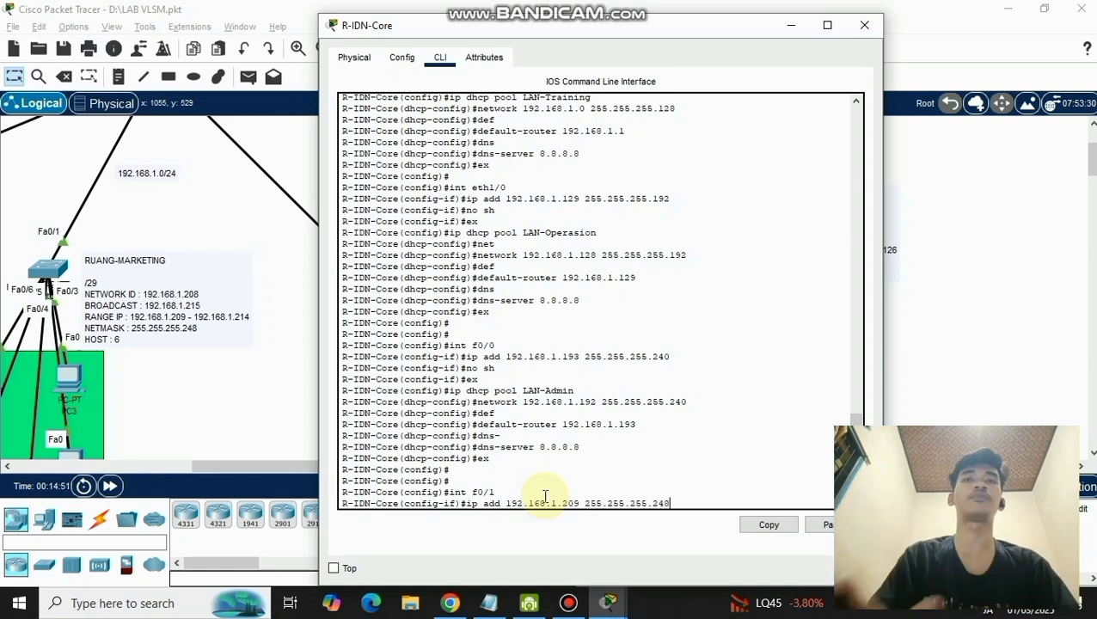
{"action": "key", "text": "Return"}
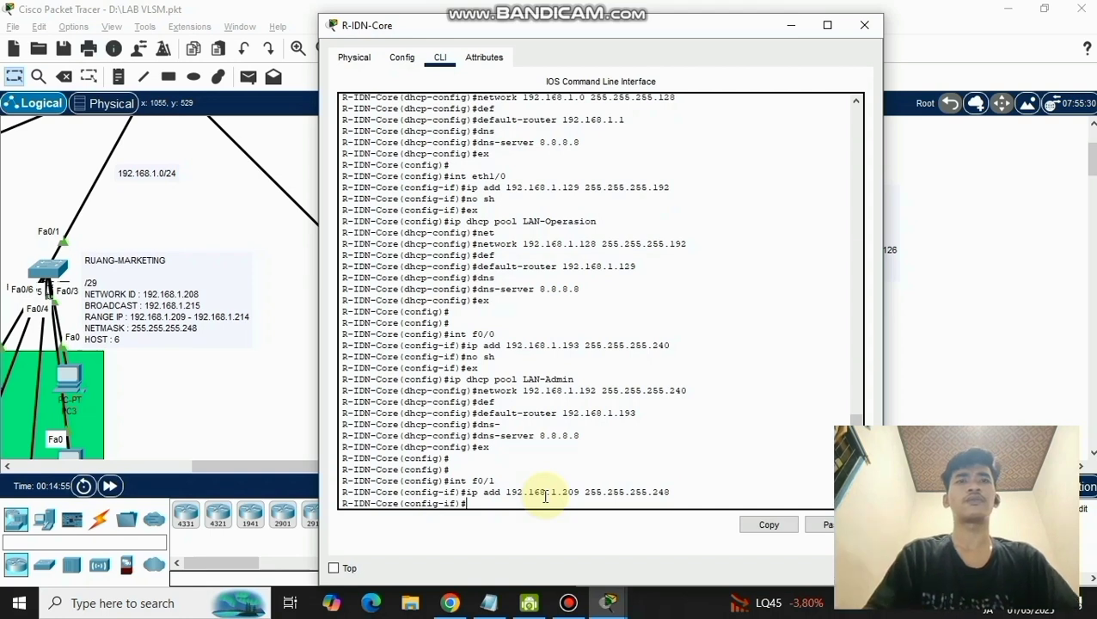
- Enable interface f0/1 with no shutdown and leave its interface configuration mode
{"action": "type", "text": "no s"}
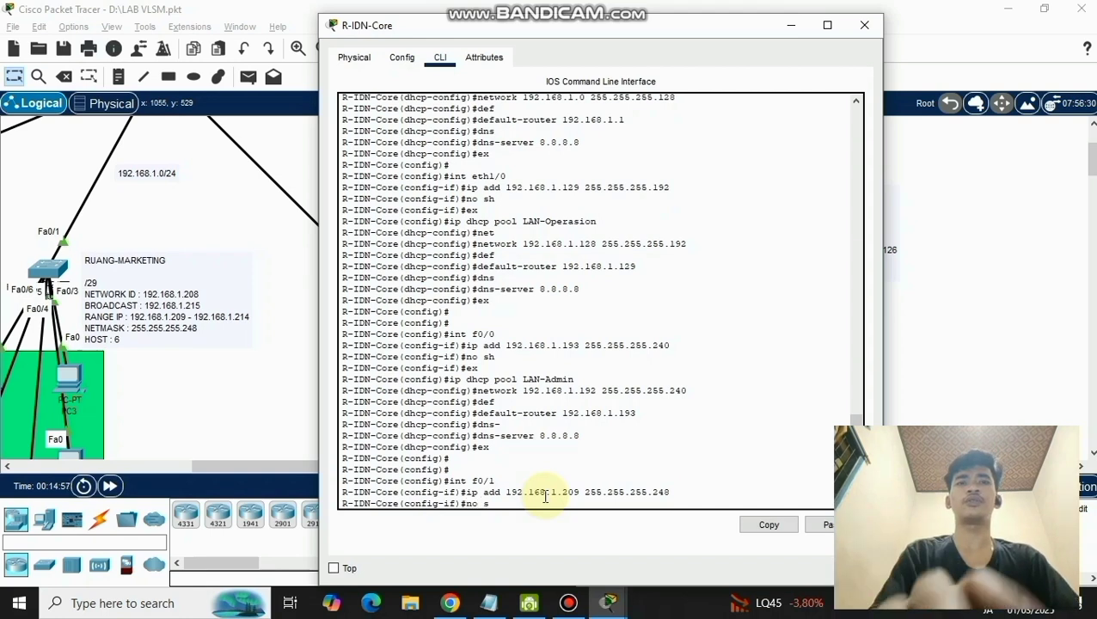
{"action": "type", "text": "h"}
{"action": "key", "text": "Return"}
{"action": "type", "text": "ex"}
{"action": "key", "text": "Return"}
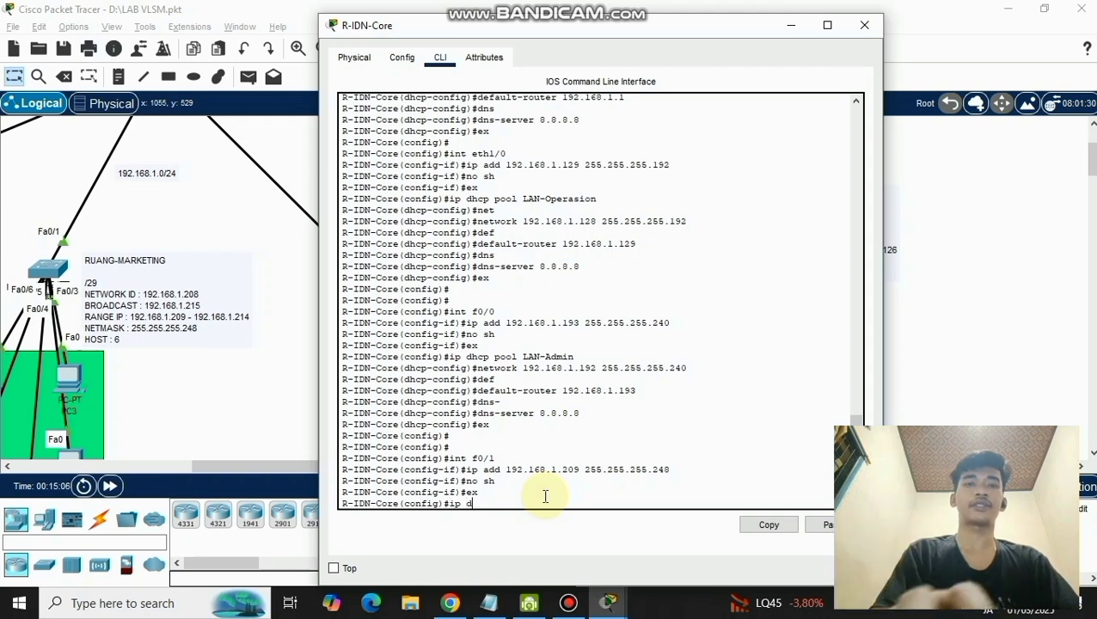
- Create a DHCP pool named LAN-Marketing on the router
{"action": "type", "text": "hcp pool"}
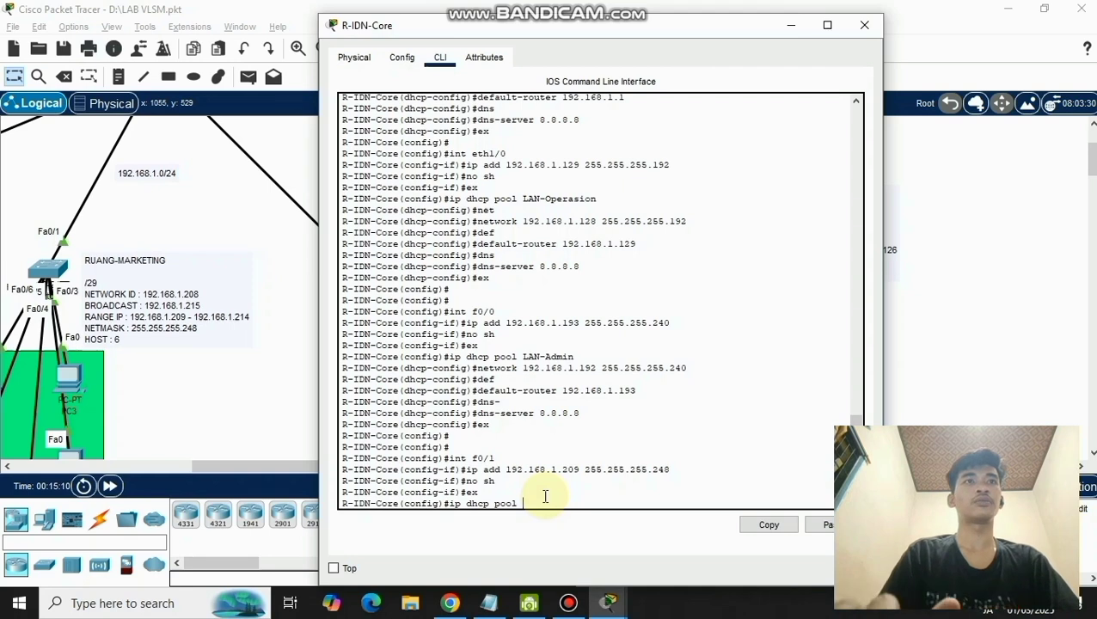
{"action": "type", "text": " LAN-"}
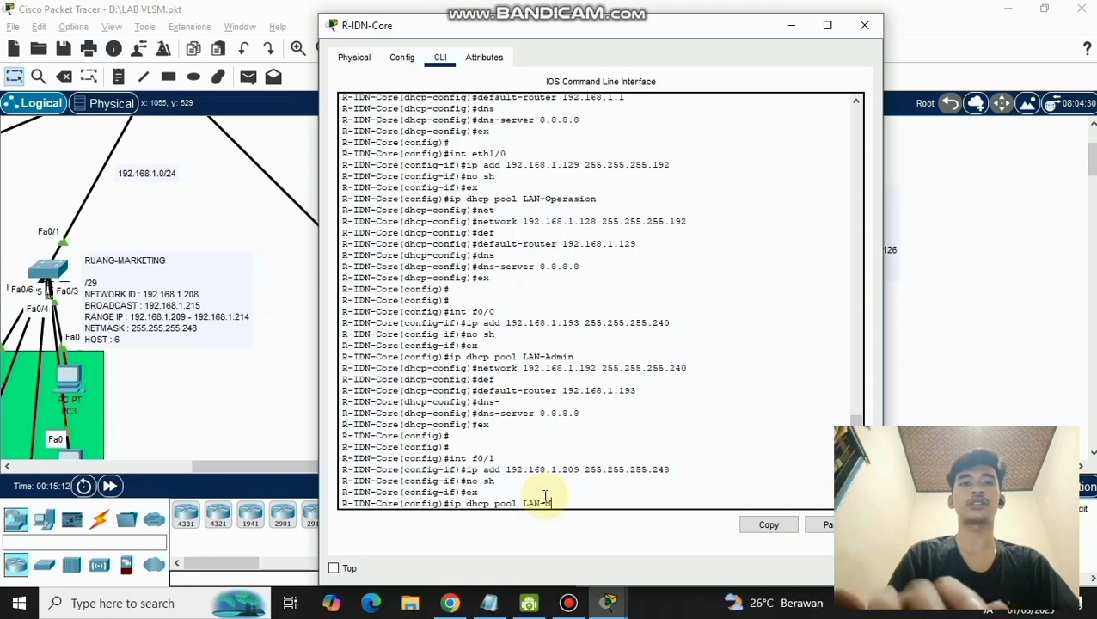
{"action": "type", "text": "Marketing"}
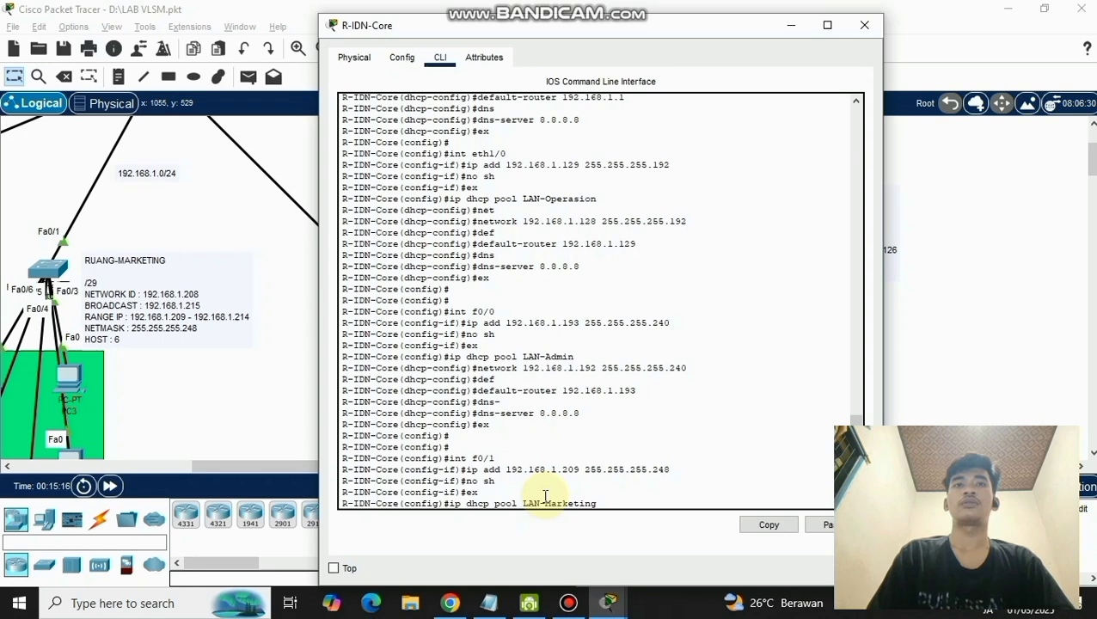
{"action": "key", "text": "Return"}
- Set the LAN-Marketing pool's network to 192.168.1.208 with netmask 255.255.255.248
{"action": "type", "text": "net"}
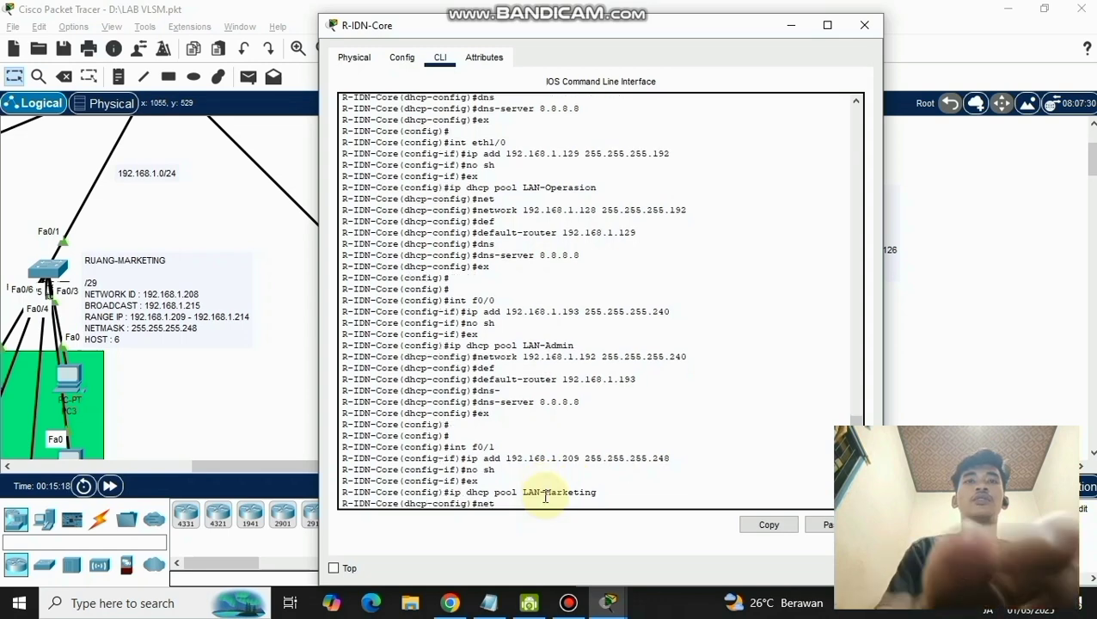
{"action": "key", "text": "Tab"}
{"action": "type", "text": "192"}
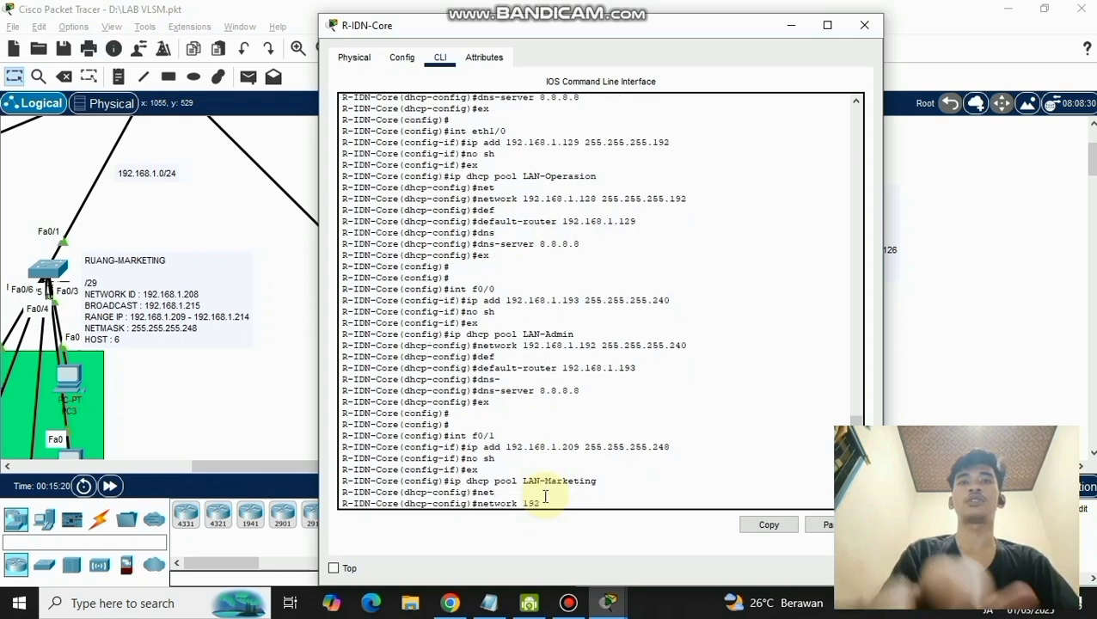
{"action": "type", "text": ".168.1."}
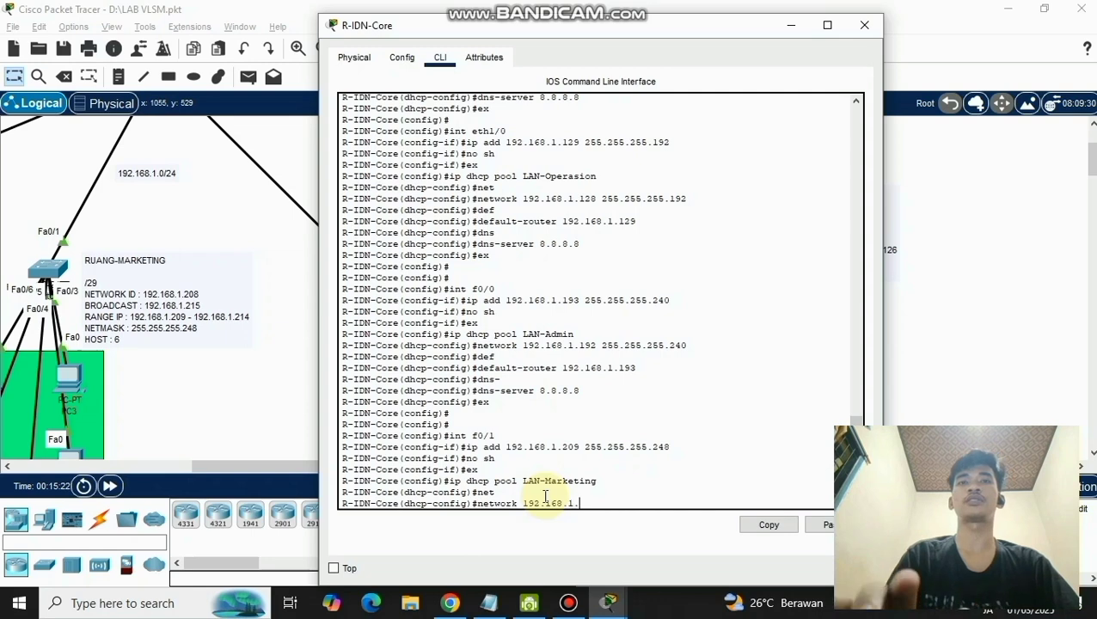
{"action": "type", "text": "208"}
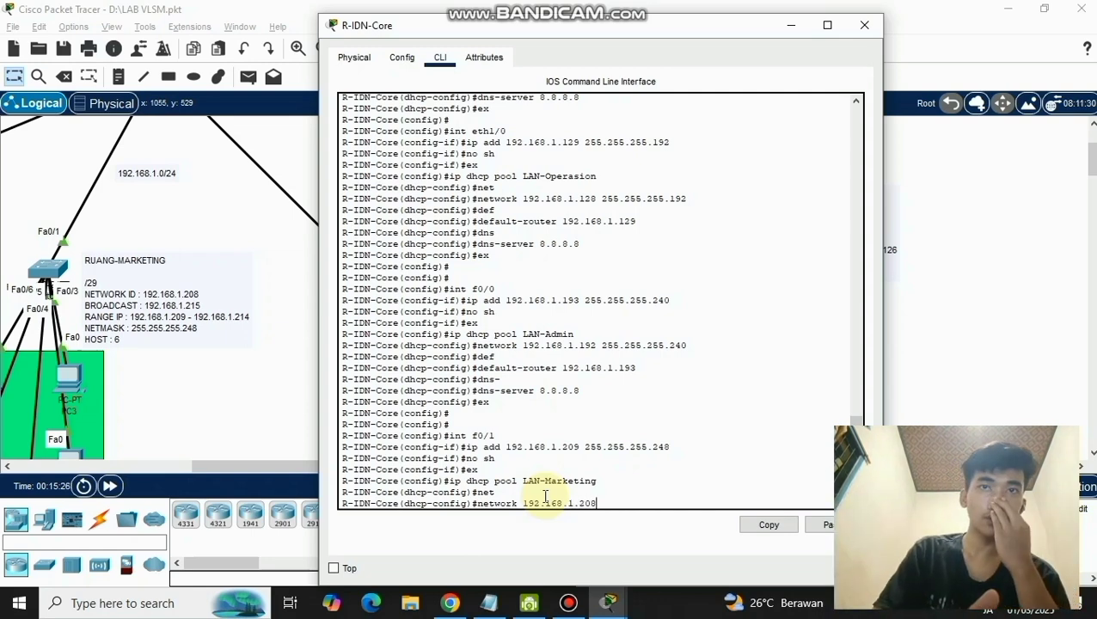
{"action": "type", "text": " 255."}
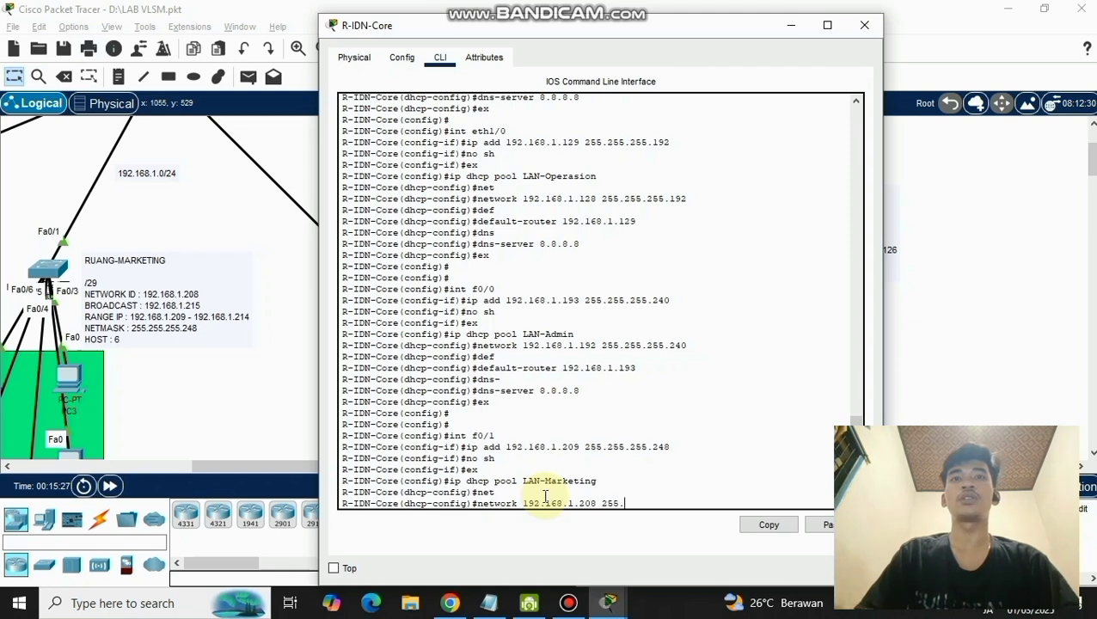
{"action": "type", "text": "255"}
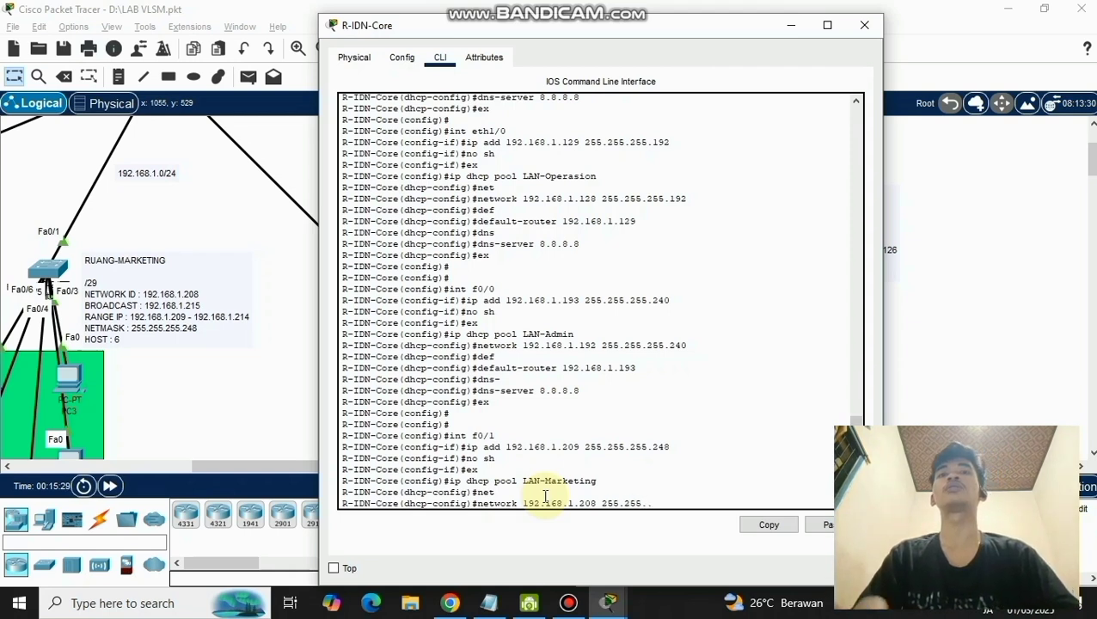
{"action": "type", "text": ".255."}
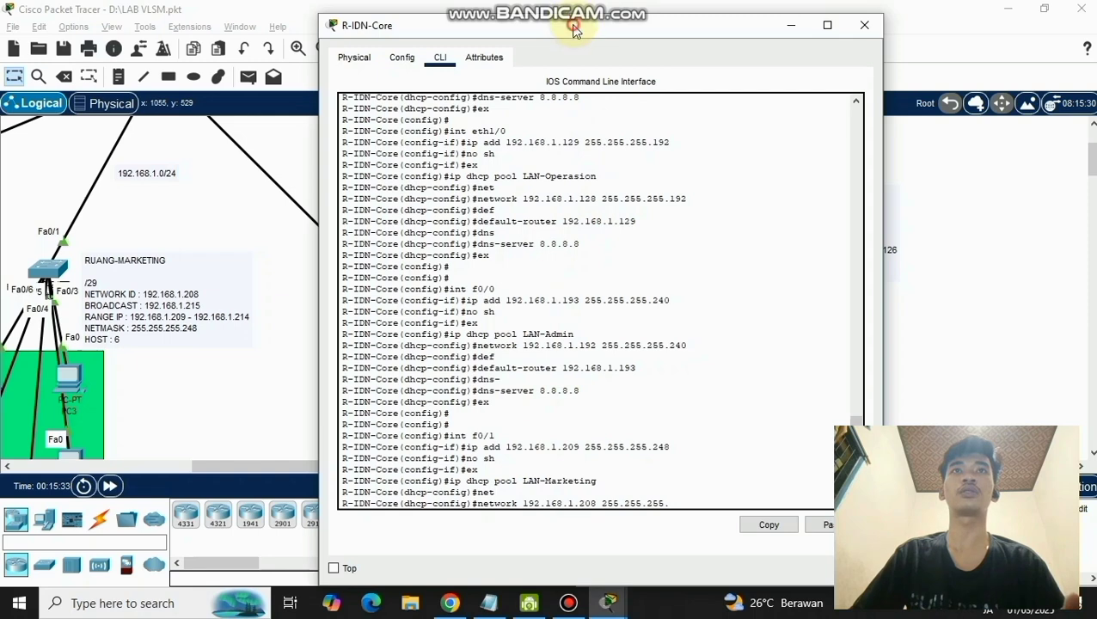
{"action": "left_click_drag", "start_coordinate": [576, 31], "coordinate": [575, 18]}
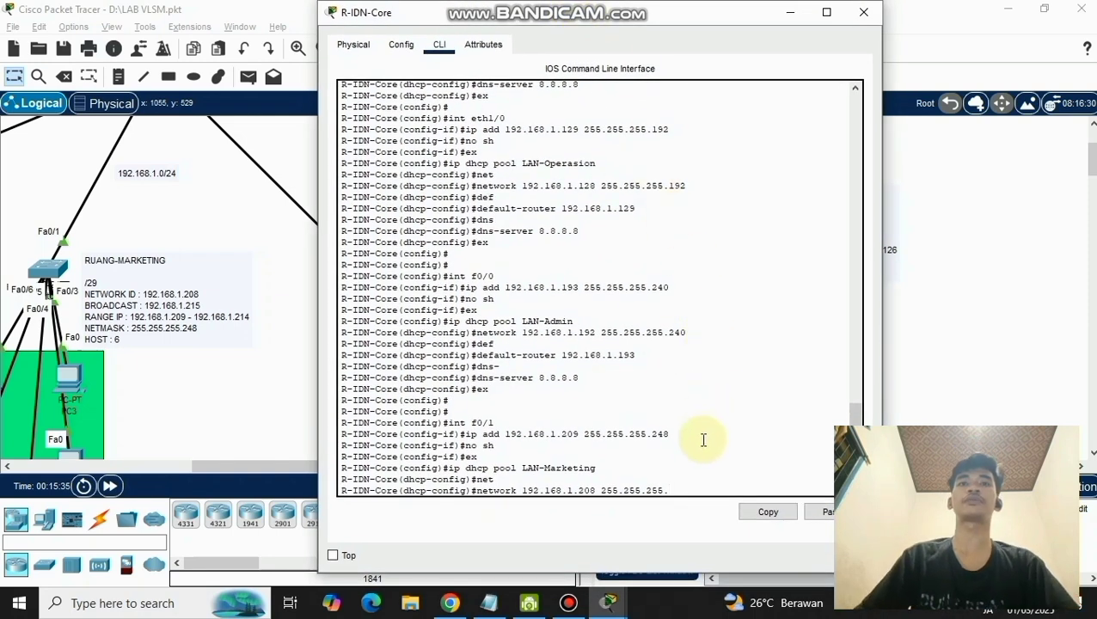
{"action": "type", "text": "248"}
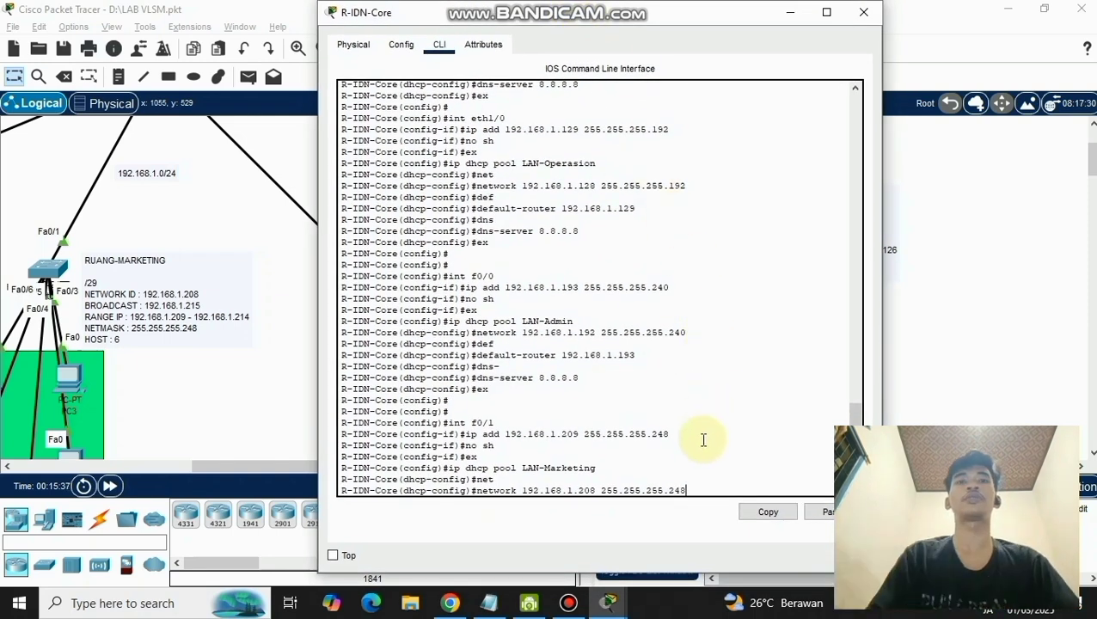
{"action": "key", "text": "Return"}
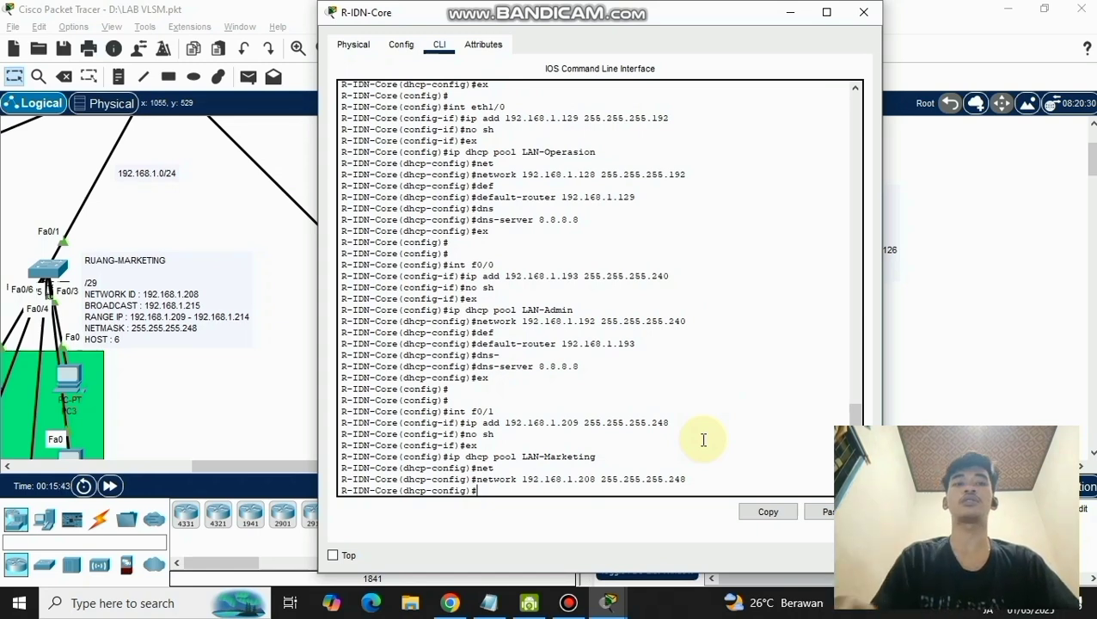
- Set the LAN-Marketing pool's default router to 192.168.1.209
{"action": "type", "text": "def"}
{"action": "key", "text": "Tab"}
{"action": "type", "text": "192"}
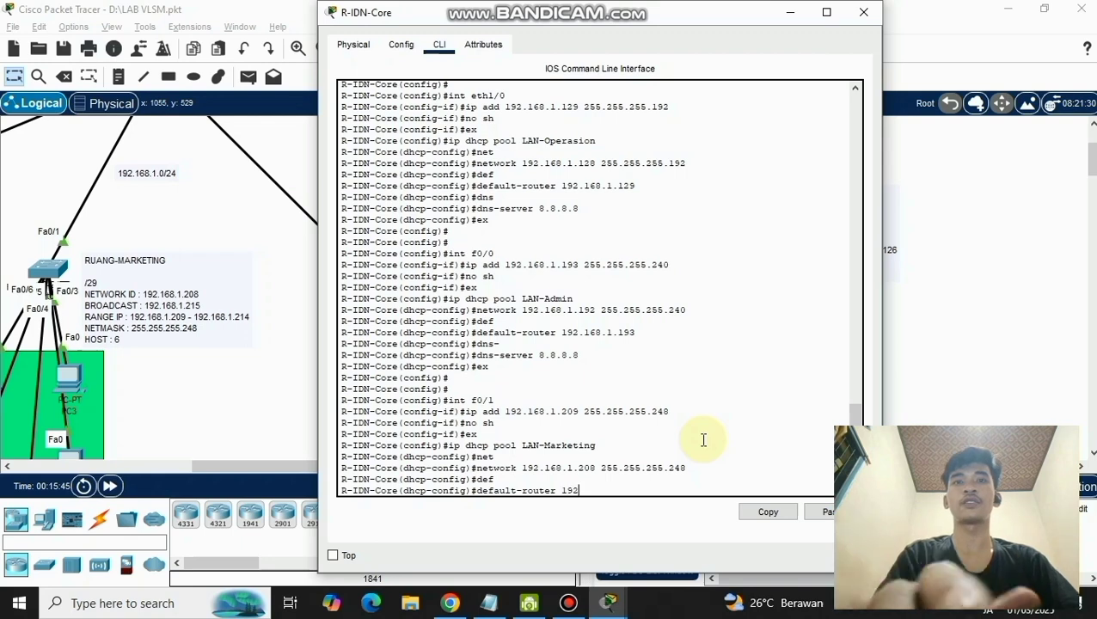
{"action": "type", "text": ".168.1."}
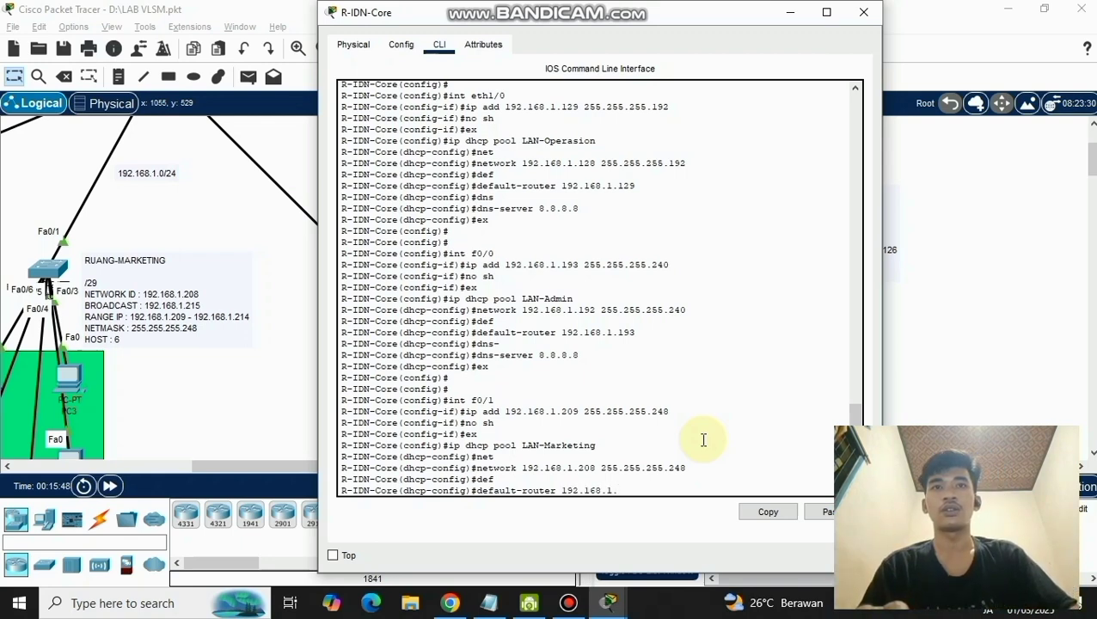
{"action": "type", "text": "207"}
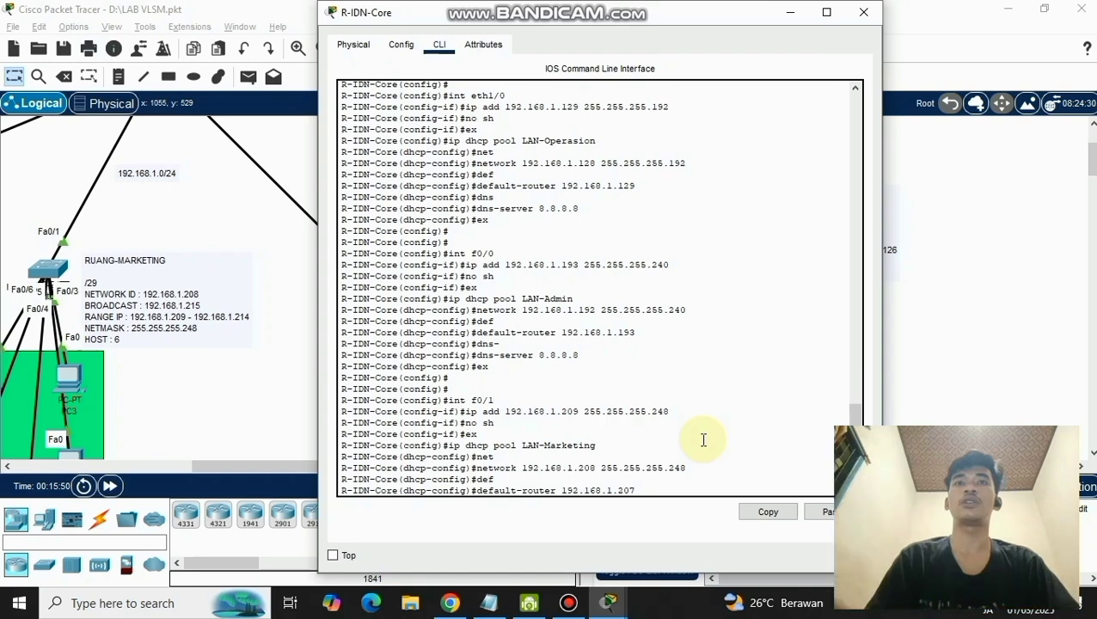
{"action": "key", "text": "BackSpace"}
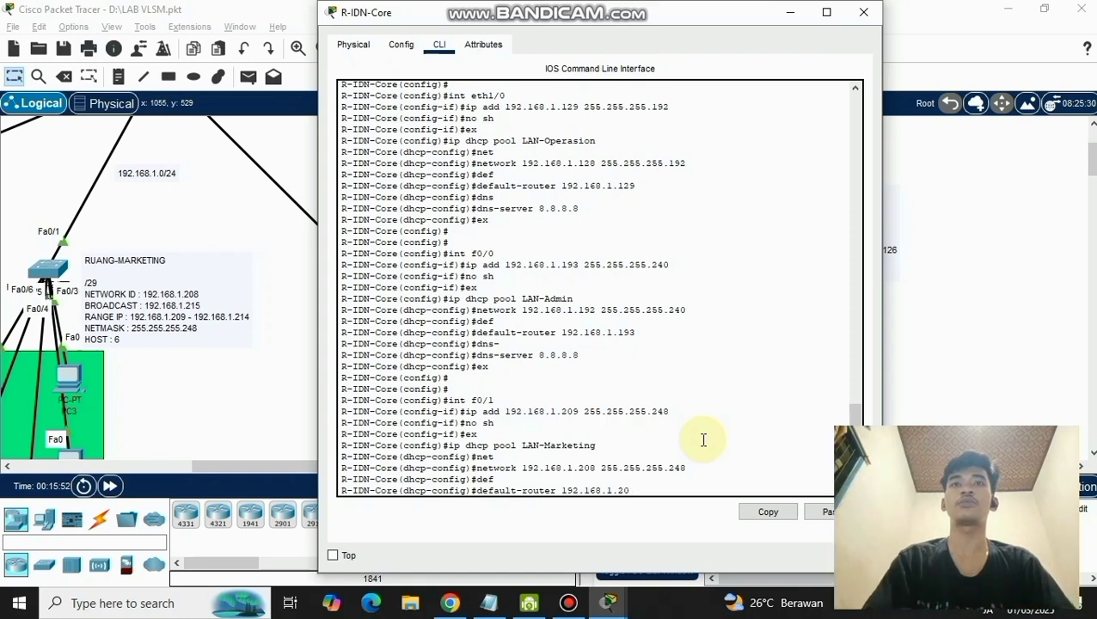
{"action": "type", "text": "09"}
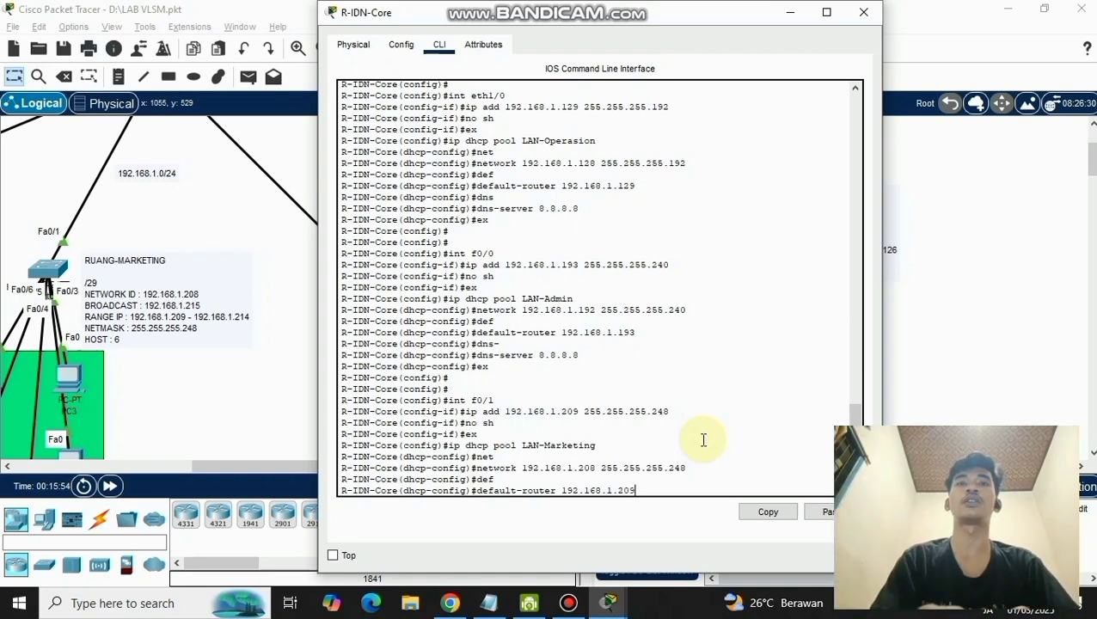
{"action": "key", "text": "Return"}
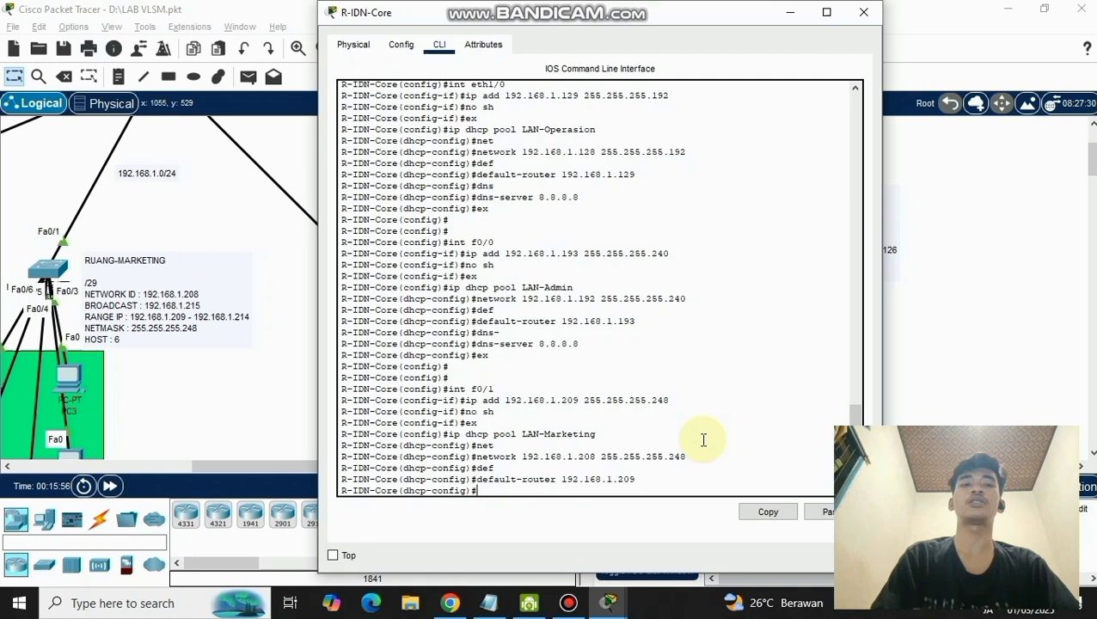
- Set the LAN-Marketing pool's DNS server to 8.8.8.8, leave the pool configuration and close the router window
{"action": "type", "text": "dns"}
{"action": "key", "text": "Tab"}
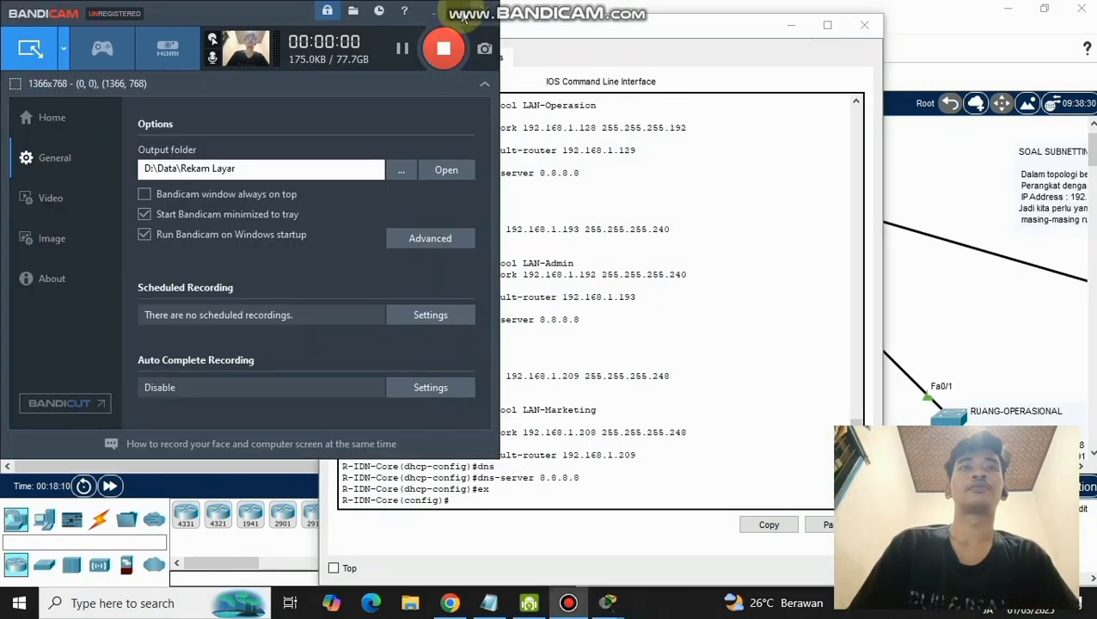
{"action": "left_click", "coordinate": [462, 13]}
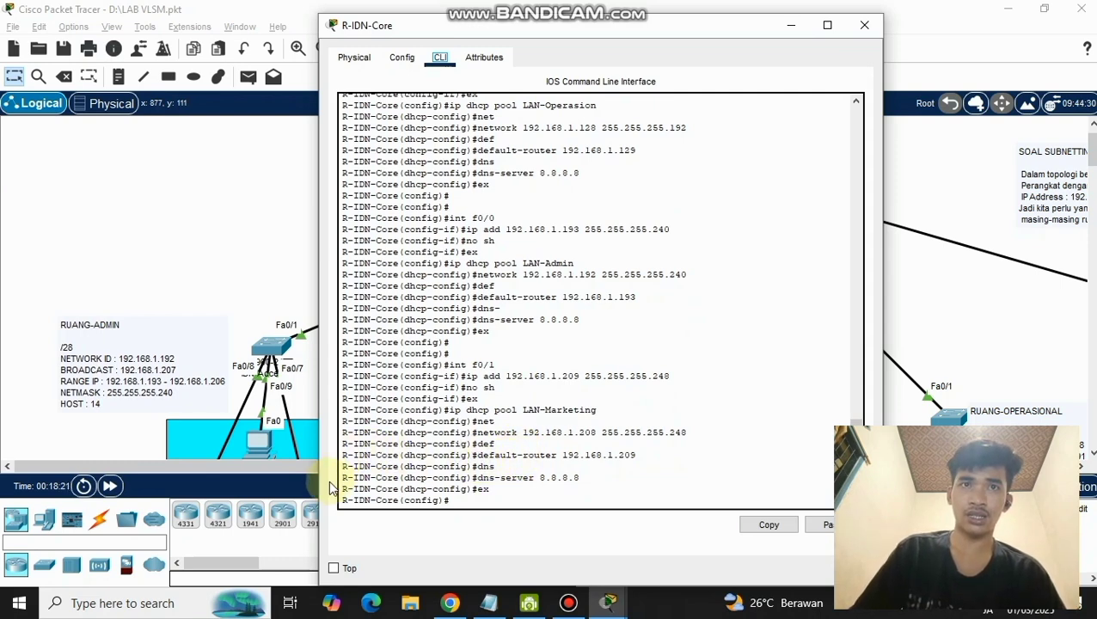
{"action": "left_click_drag", "start_coordinate": [344, 472], "coordinate": [589, 499]}
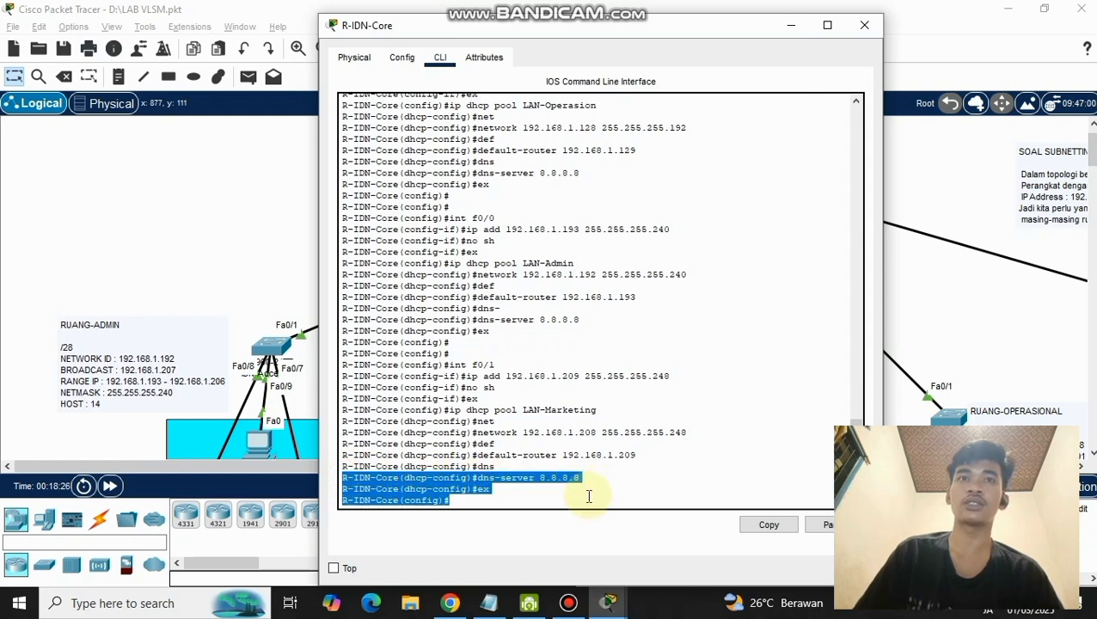
{"action": "left_click", "coordinate": [882, 30]}
- Check the DHCP-assigned IP configuration of PC2 and PC3 in RUANG-MARKETING
{"action": "scroll", "coordinate": [638, 356], "scroll_direction": "down", "scroll_amount": 5}
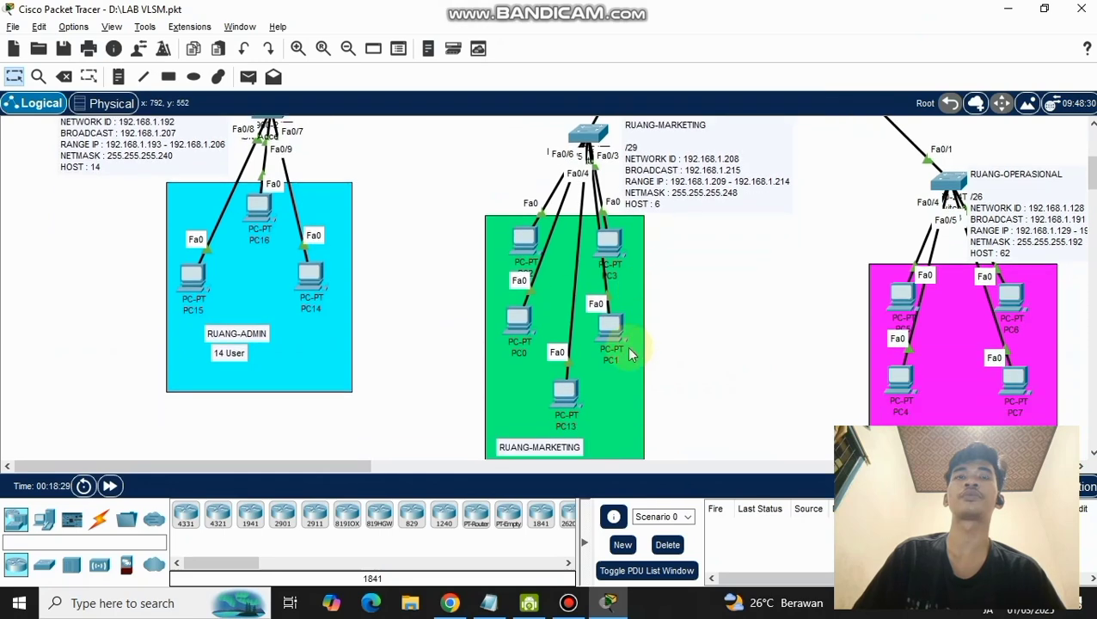
{"action": "left_click", "coordinate": [522, 239]}
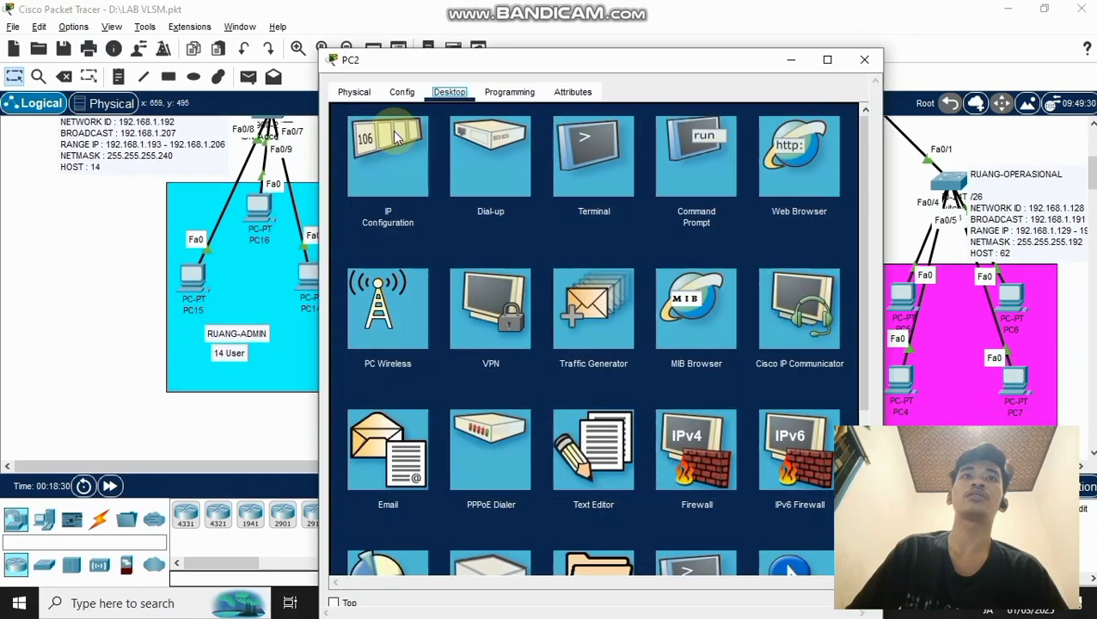
{"action": "left_click", "coordinate": [395, 139]}
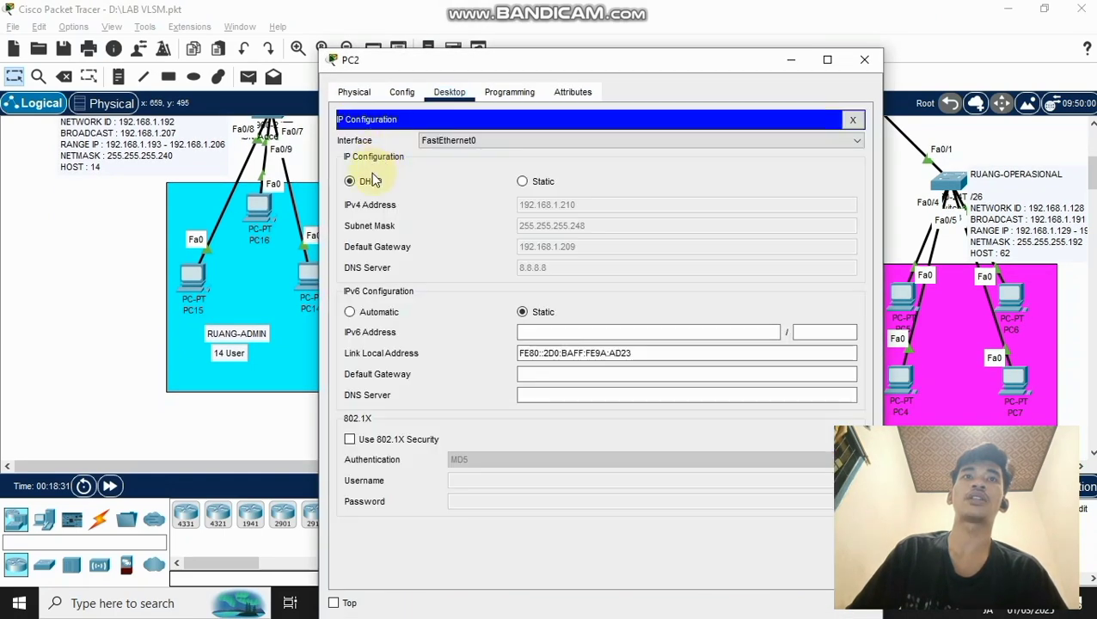
{"action": "left_click", "coordinate": [864, 59]}
{"action": "left_click", "coordinate": [607, 243]}
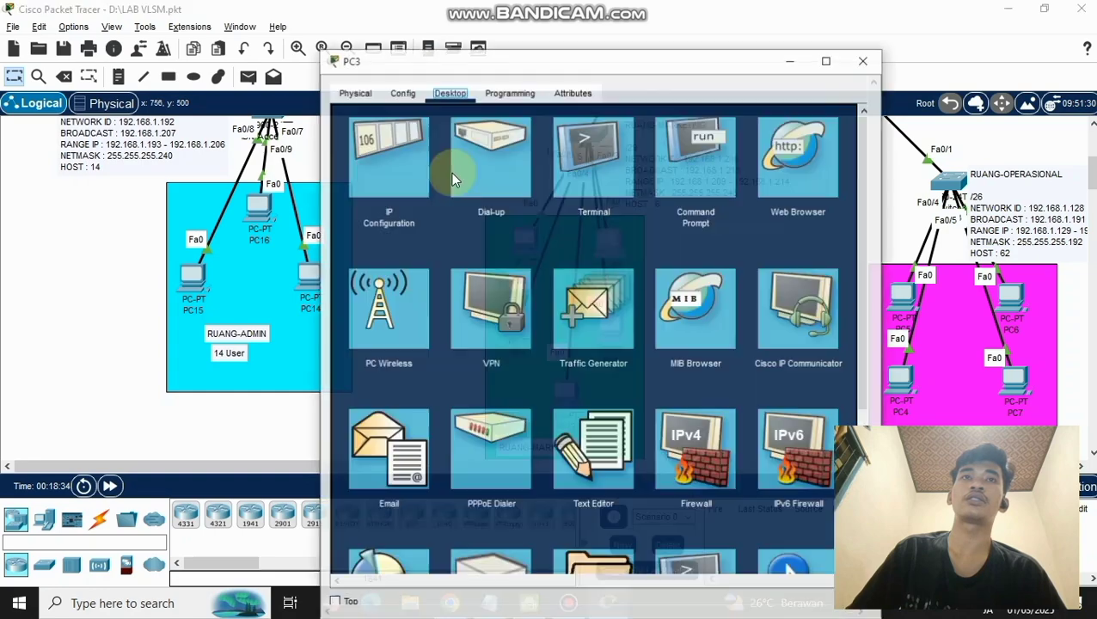
{"action": "left_click", "coordinate": [403, 137]}
{"action": "left_click", "coordinate": [864, 25]}
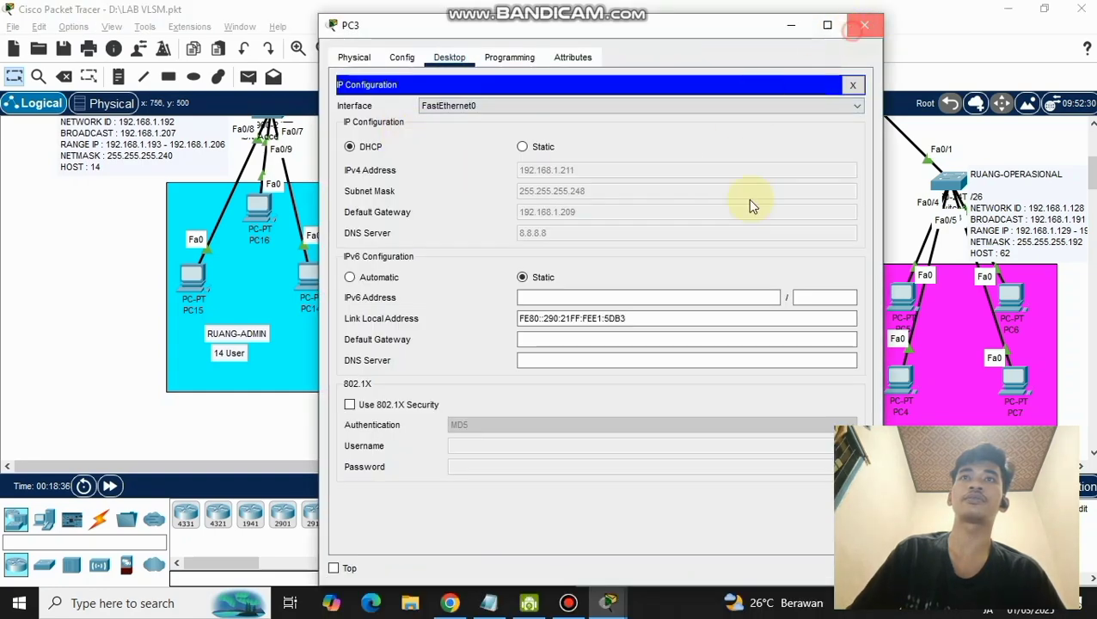
- Check the DHCP-assigned IP configuration of PC0 and PC13 in RUANG-MARKETING
{"action": "left_click", "coordinate": [536, 364]}
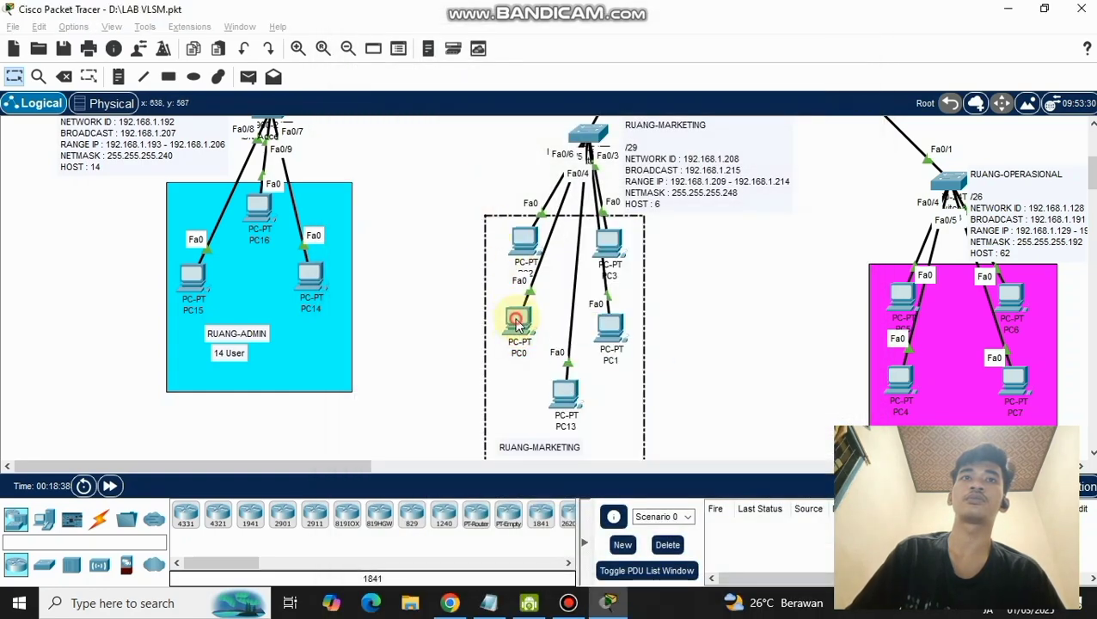
{"action": "left_click", "coordinate": [518, 320]}
{"action": "left_click", "coordinate": [385, 147]}
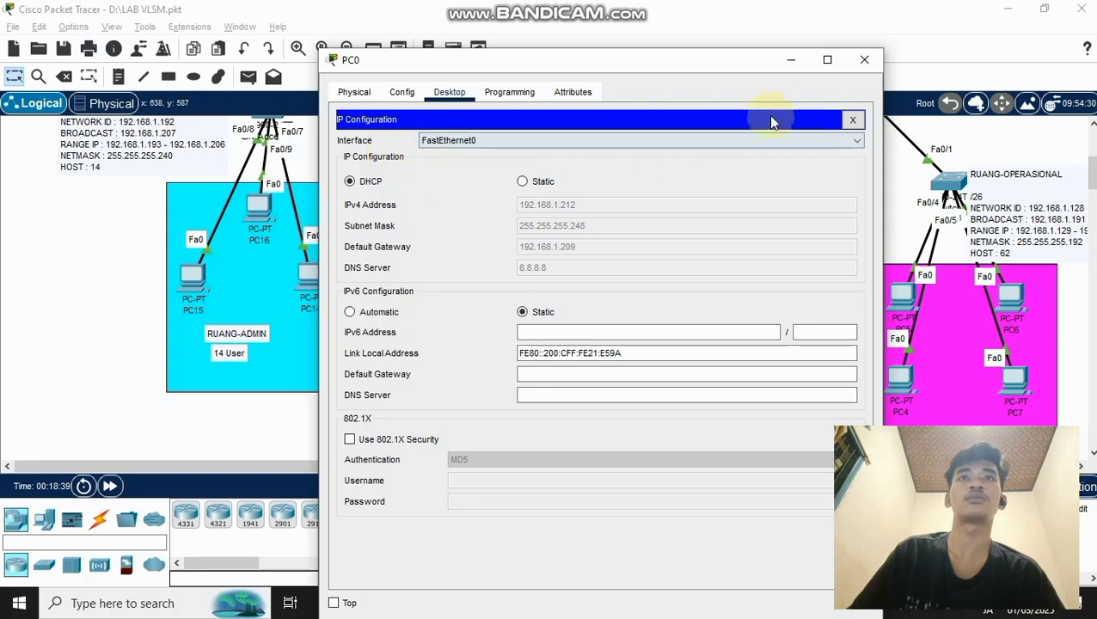
{"action": "left_click", "coordinate": [863, 60]}
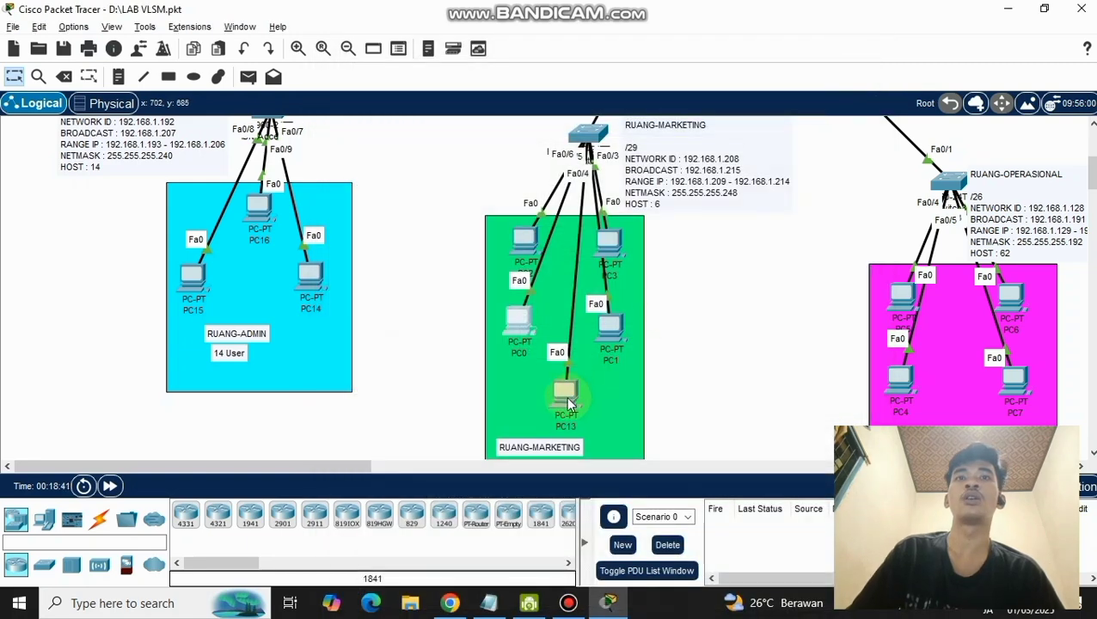
{"action": "left_click", "coordinate": [563, 396]}
{"action": "left_click", "coordinate": [385, 120]}
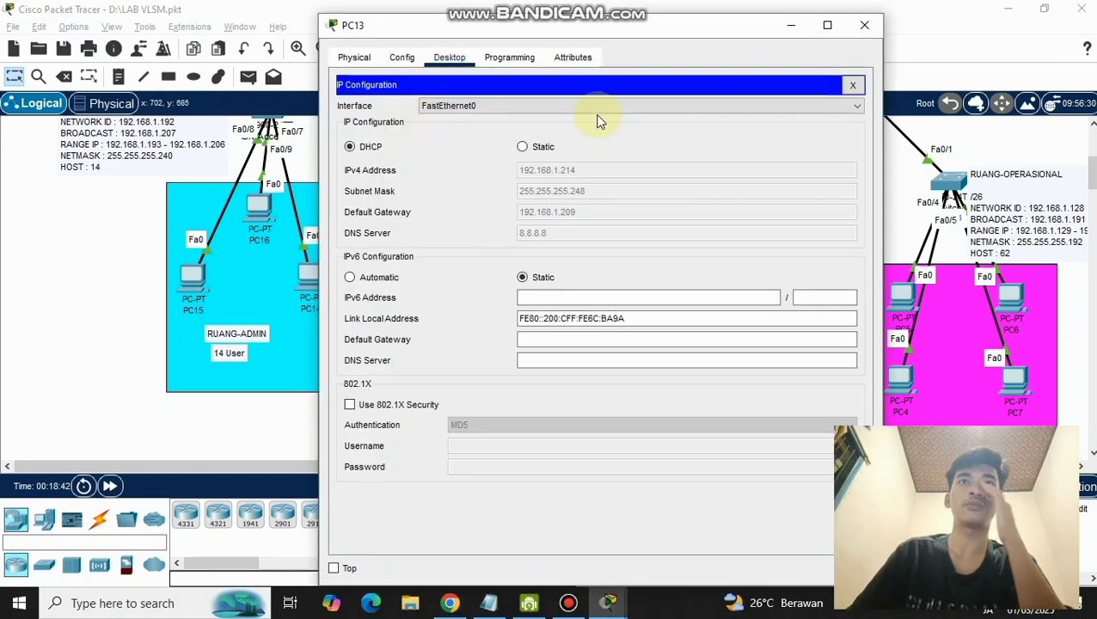
{"action": "left_click", "coordinate": [828, 25]}
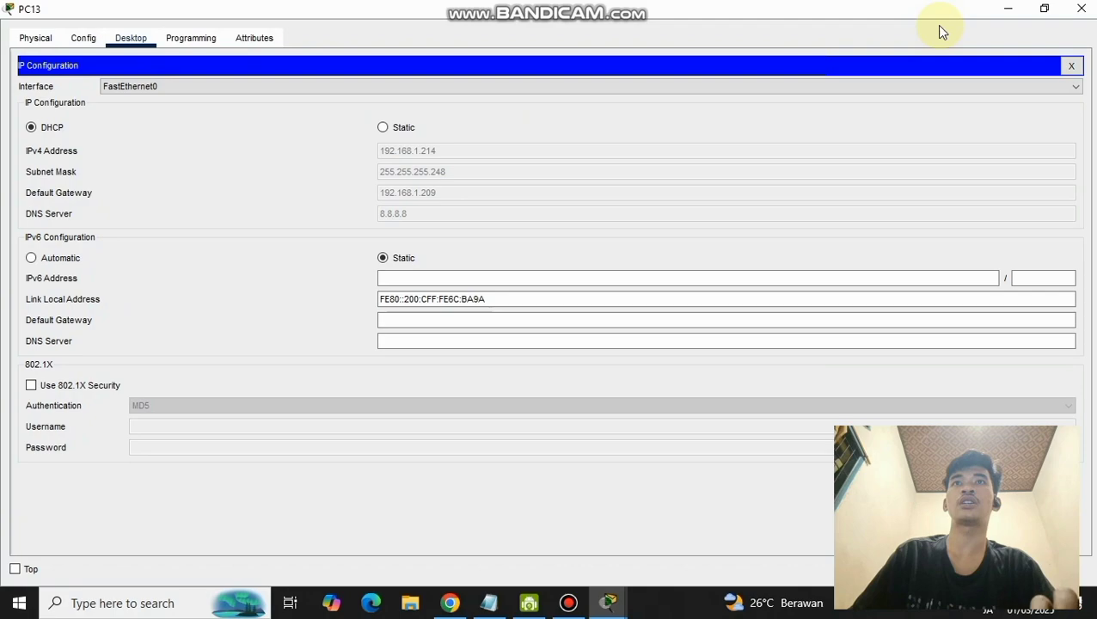
{"action": "left_click", "coordinate": [1042, 10]}
{"action": "left_click", "coordinate": [864, 25]}
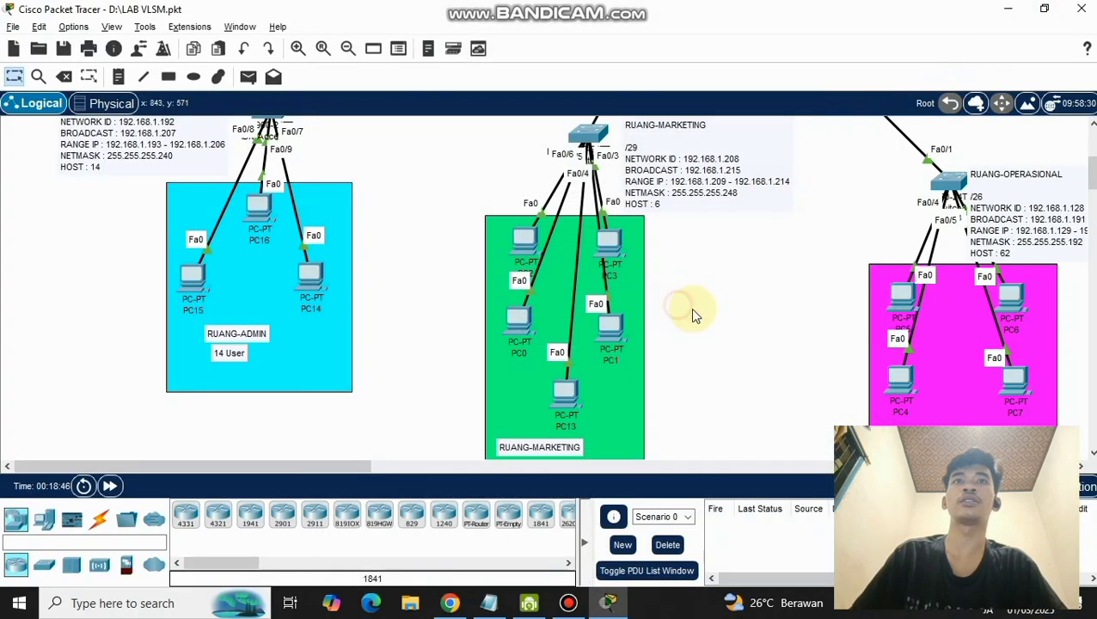
{"action": "scroll", "coordinate": [756, 331], "scroll_direction": "up", "scroll_amount": 3}
{"action": "scroll", "coordinate": [779, 339], "scroll_direction": "up", "scroll_amount": 1}
{"action": "scroll", "coordinate": [780, 341], "scroll_direction": "right", "scroll_amount": 5}
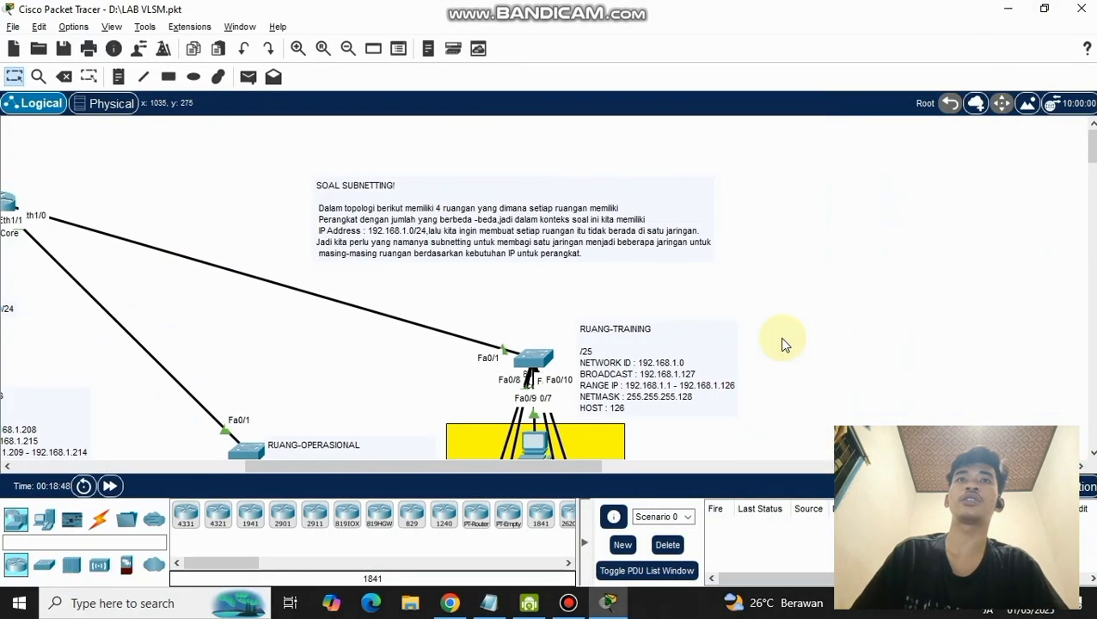
{"action": "scroll", "coordinate": [782, 344], "scroll_direction": "left", "scroll_amount": 5}
{"action": "scroll", "coordinate": [782, 344], "scroll_direction": "down", "scroll_amount": 5}
{"action": "scroll", "coordinate": [784, 343], "scroll_direction": "up", "scroll_amount": 5}
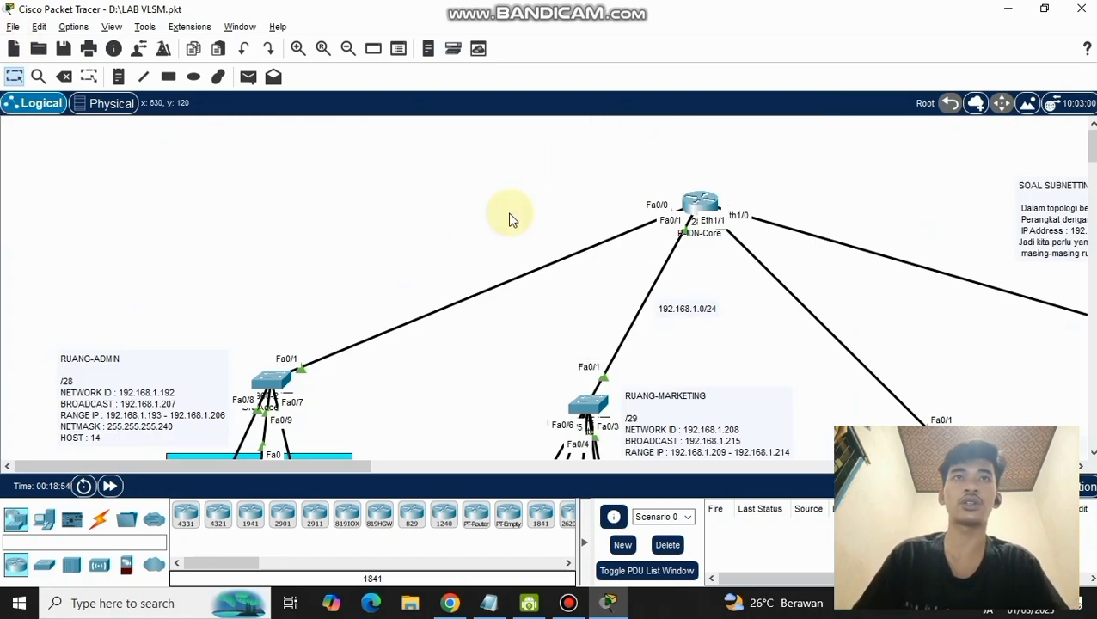
{"action": "key", "text": "alt+Tab"}
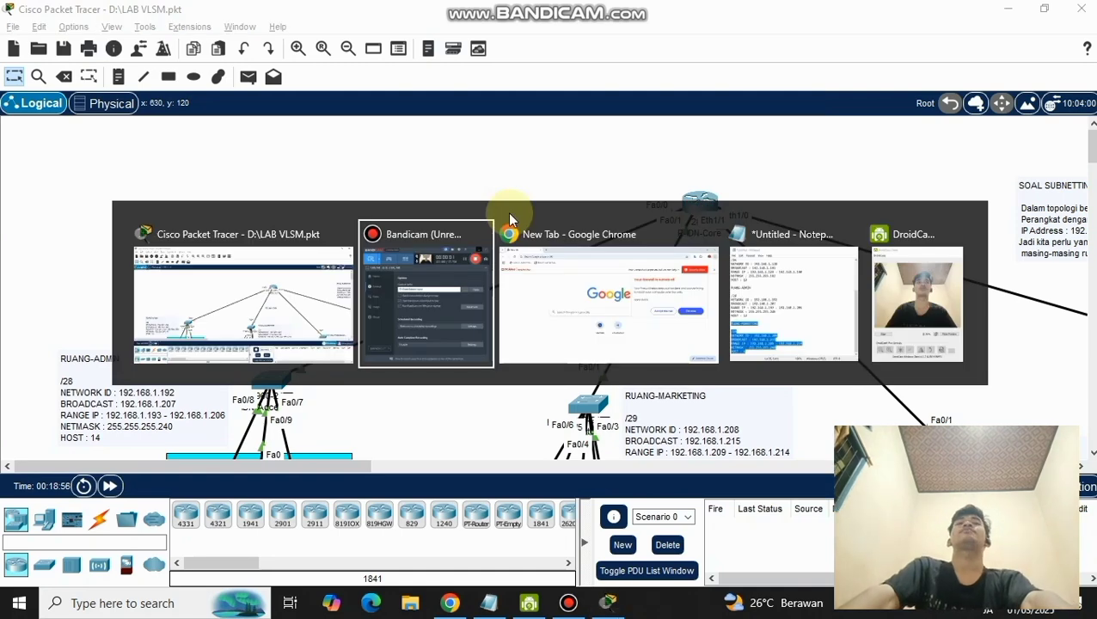